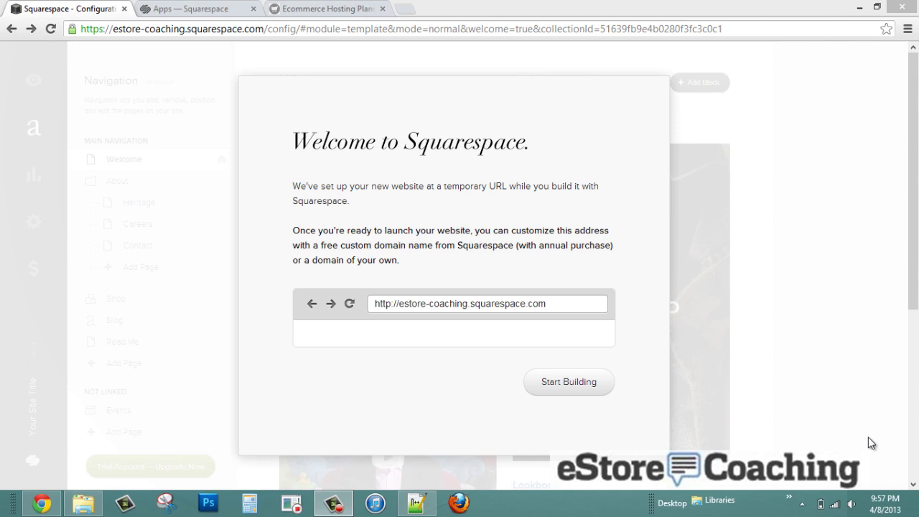
Dismiss the Welcome to Squarespace dialog with Start Building.
left_click(601, 385)
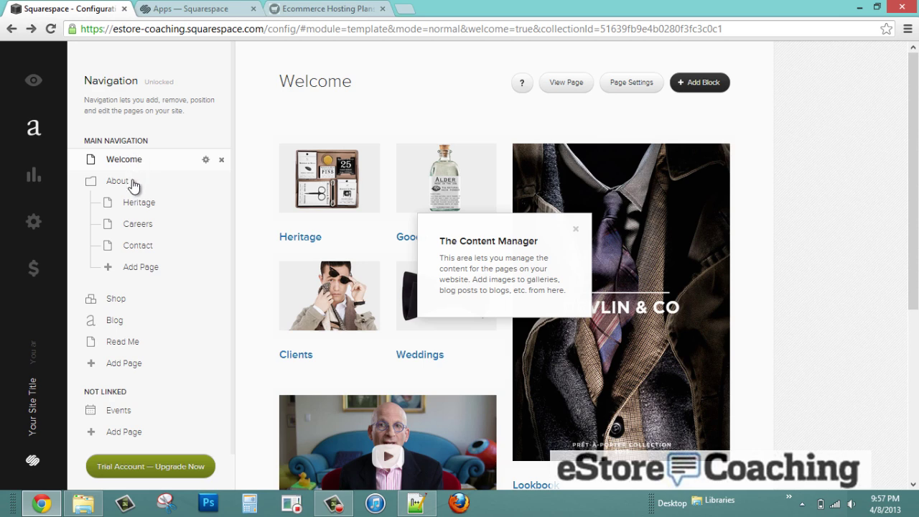
Preview the live site after closing the extra Apps and Ecommerce Hosting browser tabs.
left_click(36, 80)
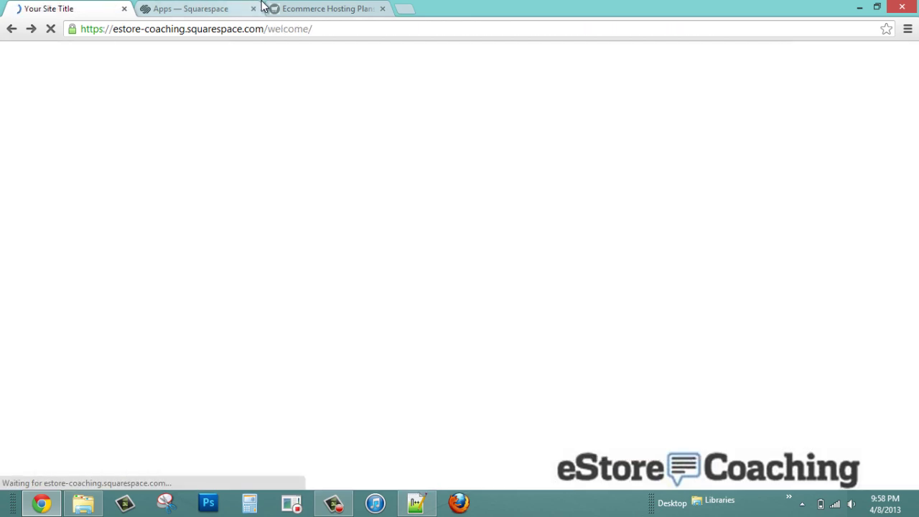
left_click(254, 8)
left_click(255, 9)
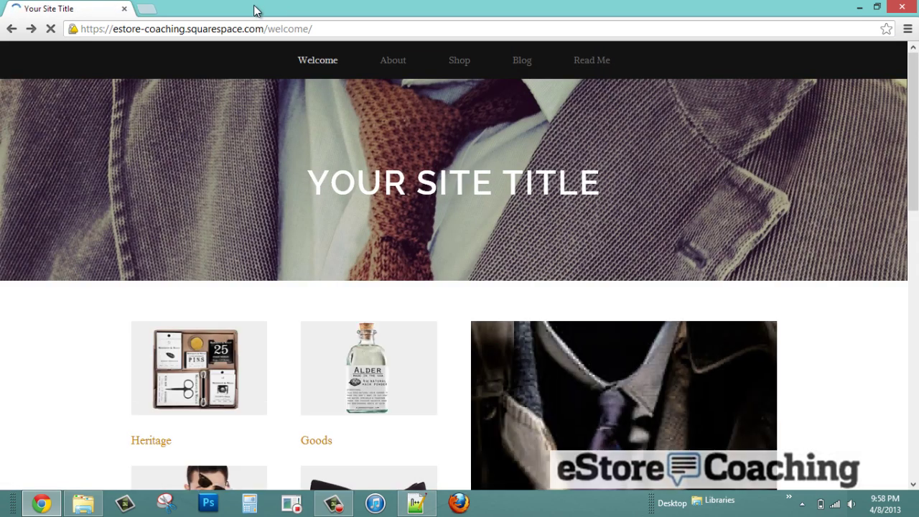
scroll(824, 300, "down", 1)
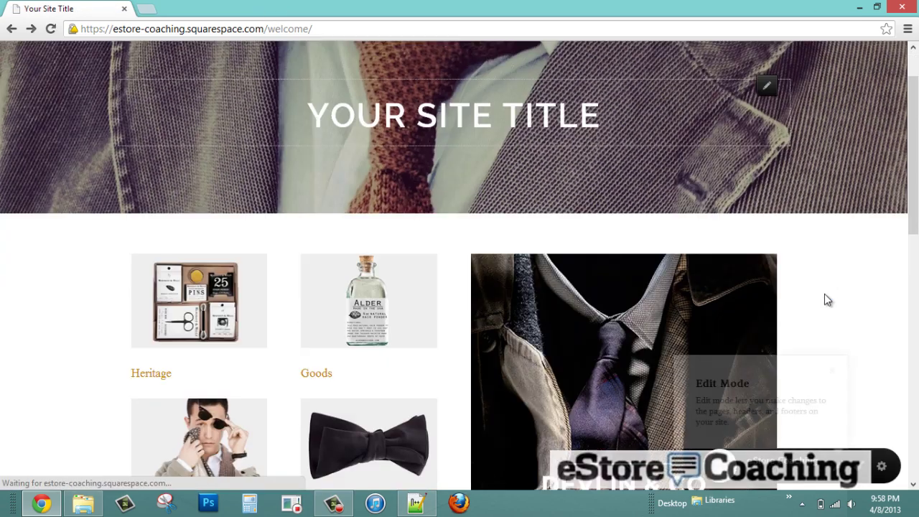
scroll(825, 300, "down", 1)
scroll(825, 300, "down", 3)
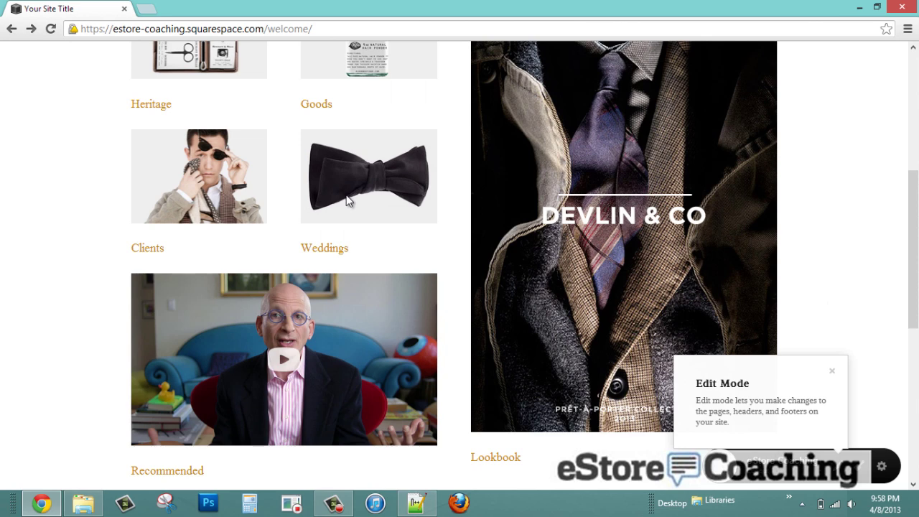
Check the $95.00 Blue Tailored Shirt's sizes, select its page address, and return to the manager.
left_click(333, 251)
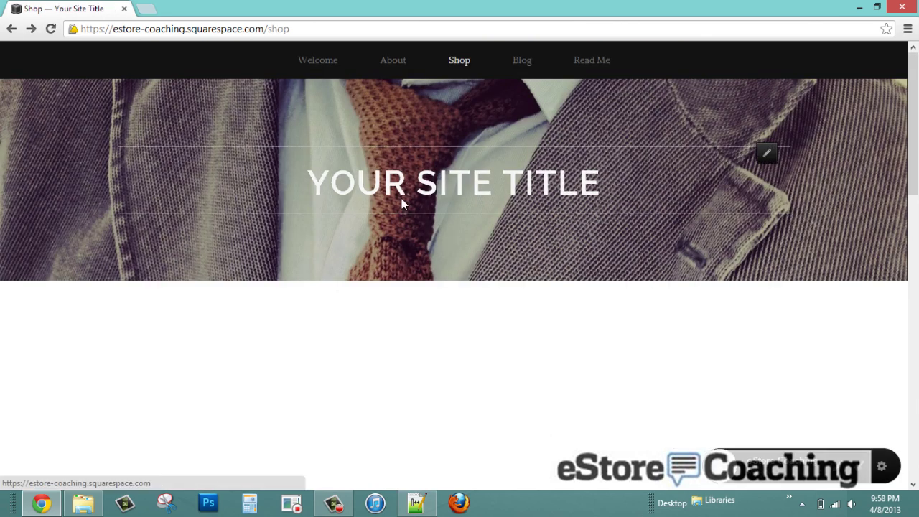
scroll(502, 341, "down", 5)
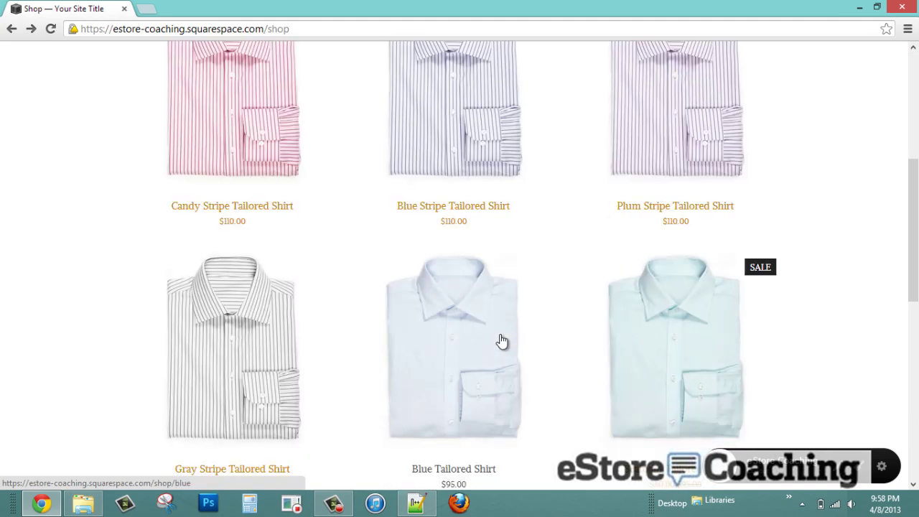
left_click(502, 341)
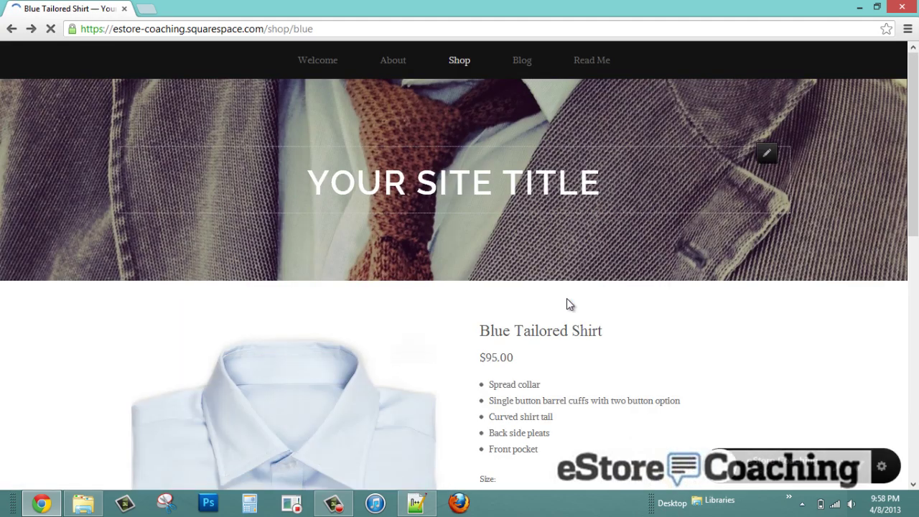
scroll(672, 325, "down", 2)
scroll(672, 330, "down", 1)
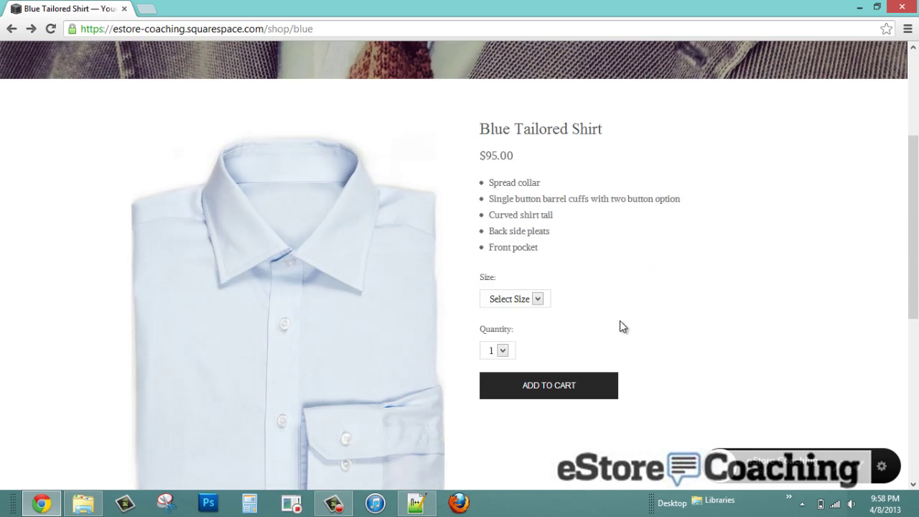
left_click(515, 305)
left_click(581, 298)
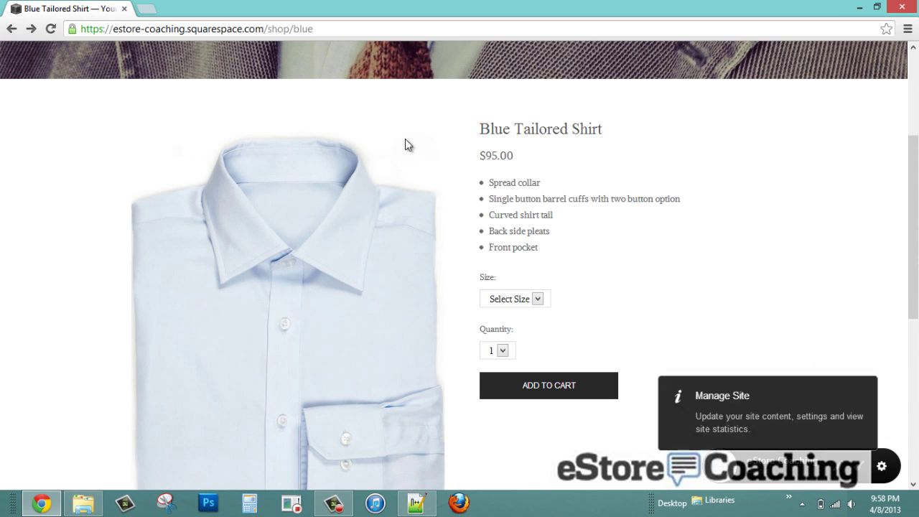
left_click(361, 31)
key("ctrl+c")
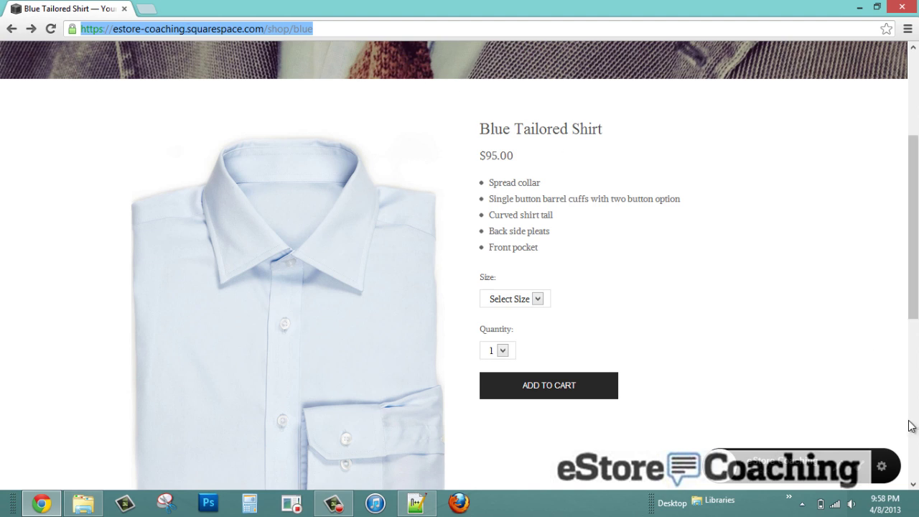
left_click(888, 476)
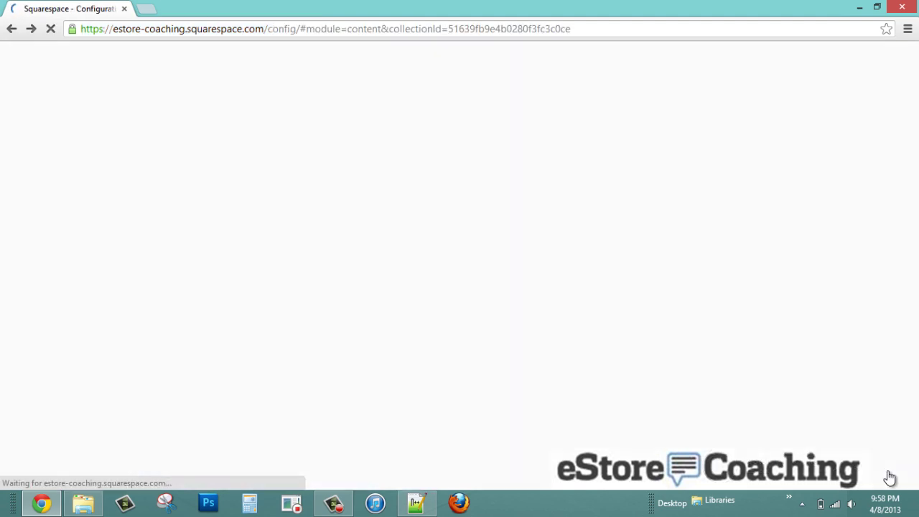
Load the copied Blue Tailored Shirt address in a new tab, then open Commerce in the manager.
left_click(143, 10)
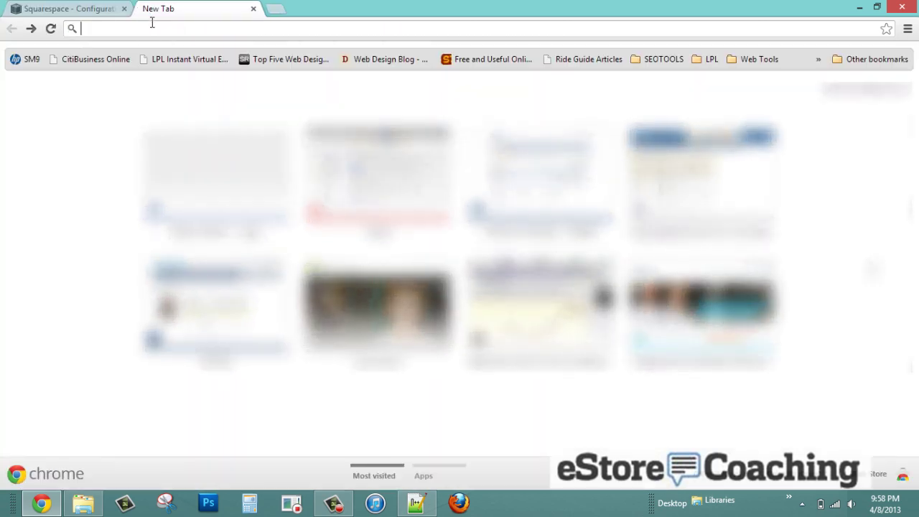
key("ctrl+v")
key("Return")
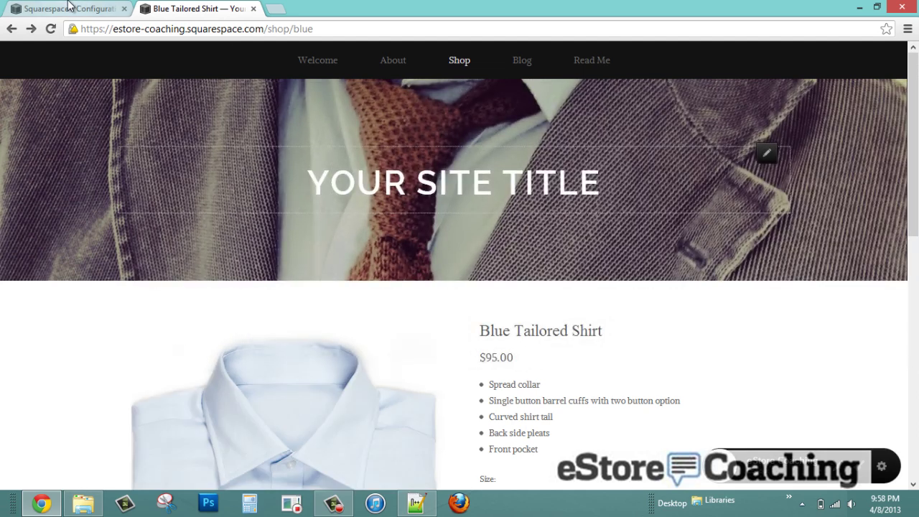
left_click(69, 8)
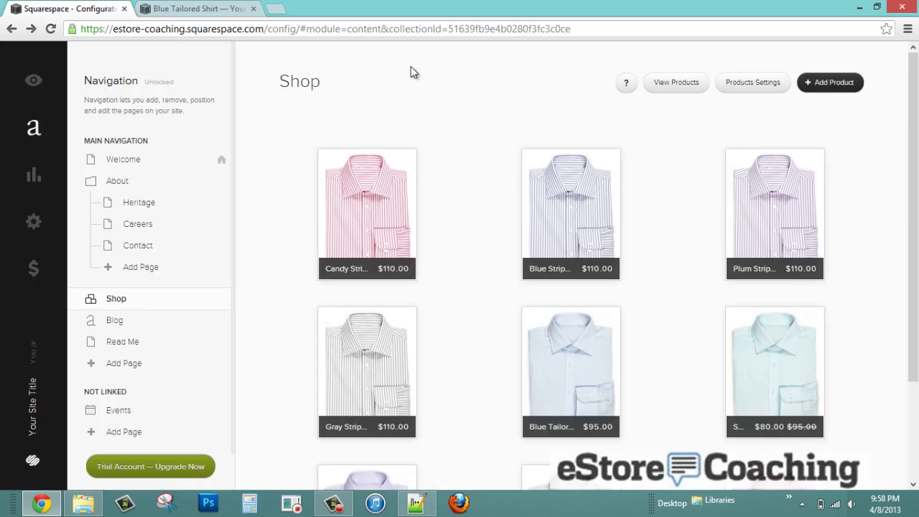
left_click(33, 269)
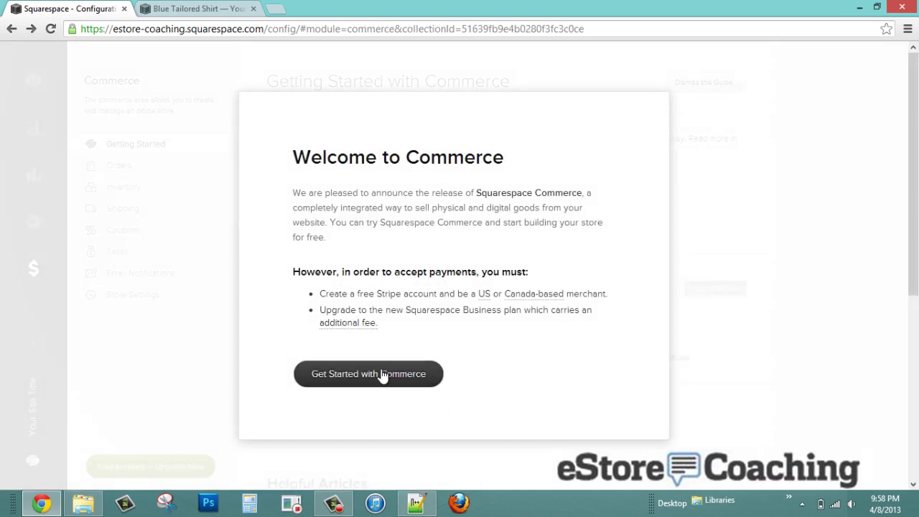
Get started with Commerce, view the completed Add Products task, and return to the Content Manager.
left_click(383, 375)
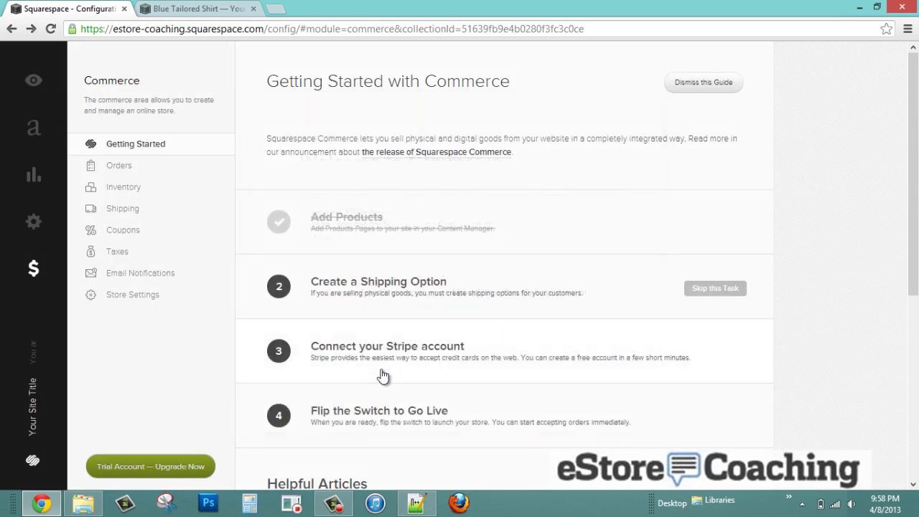
left_click(400, 227)
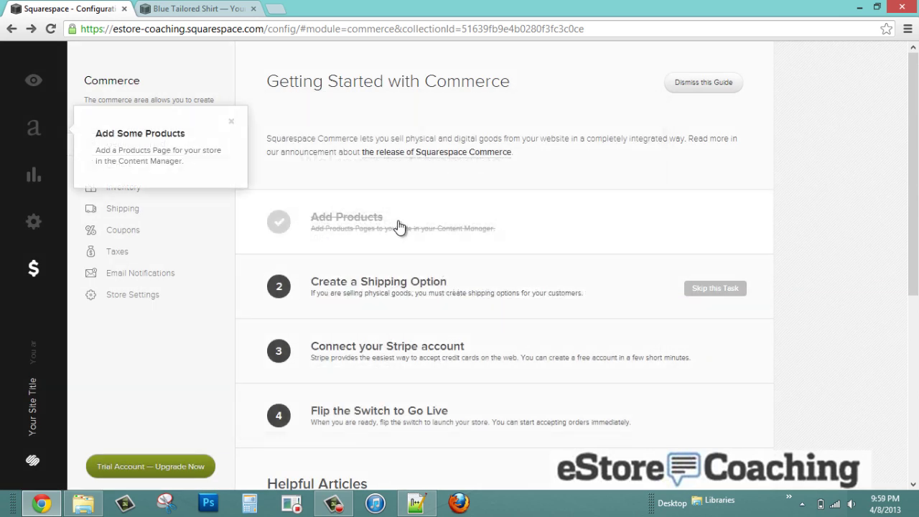
left_click(49, 134)
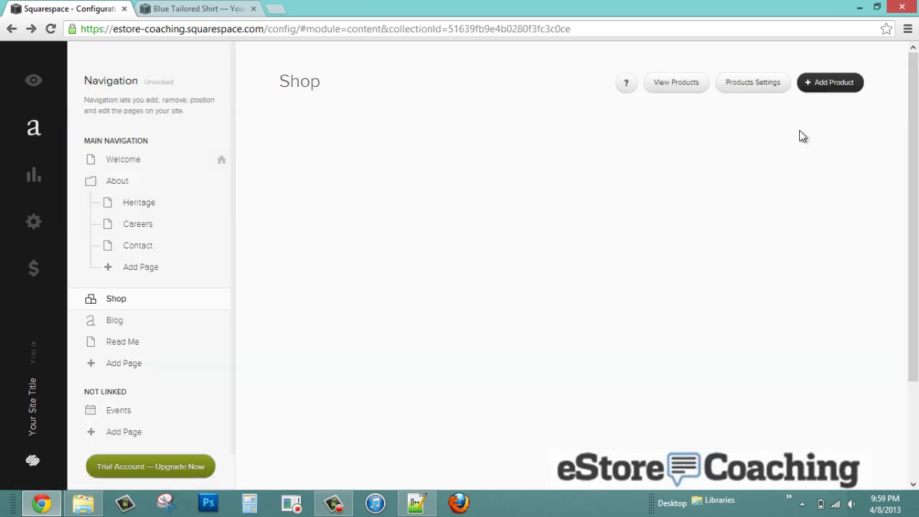
Add a new physical product with image 354055.jpg and name it Nike Polo.
left_click(825, 88)
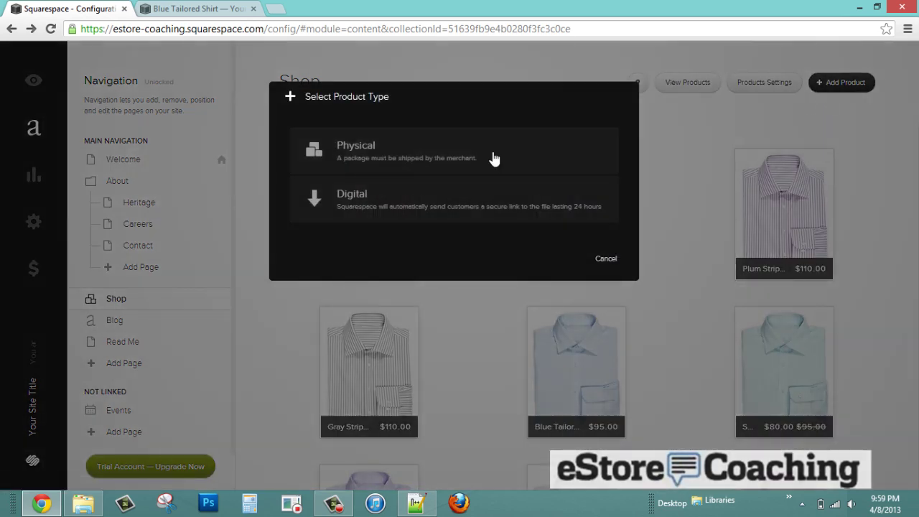
left_click(339, 171)
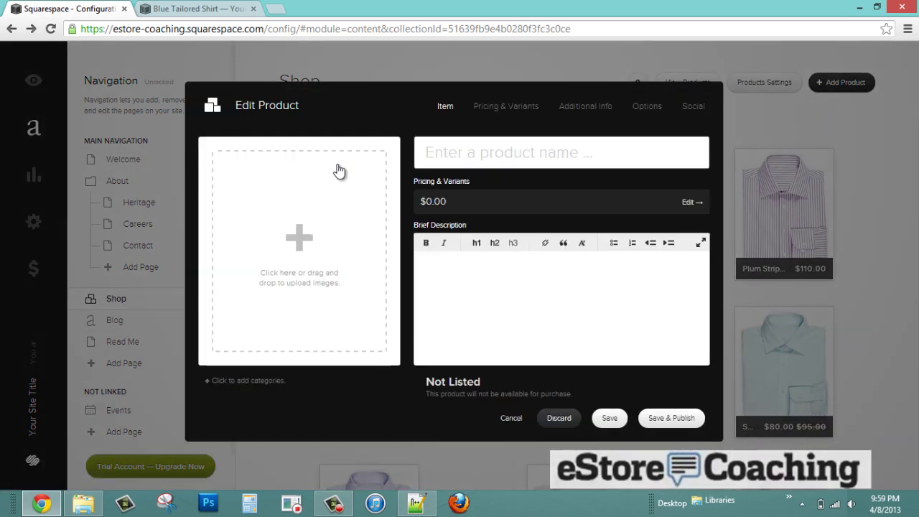
left_click(323, 230)
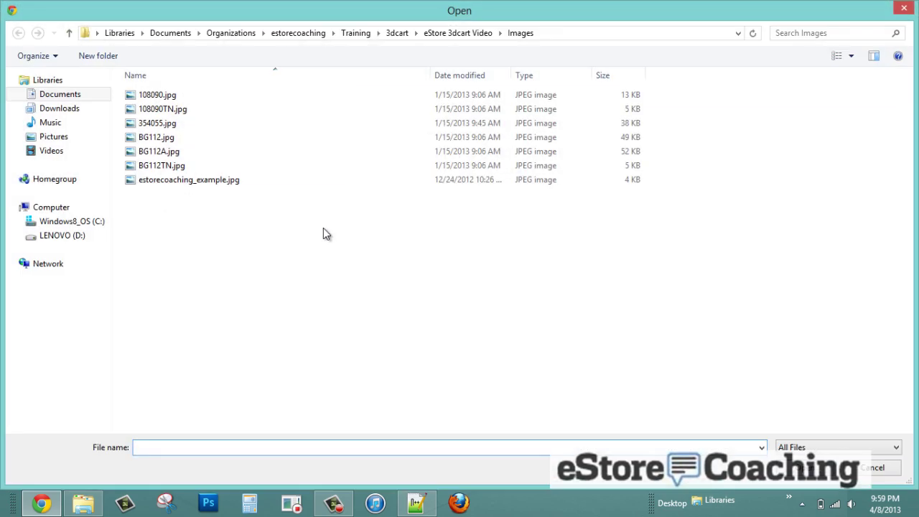
double_click(153, 127)
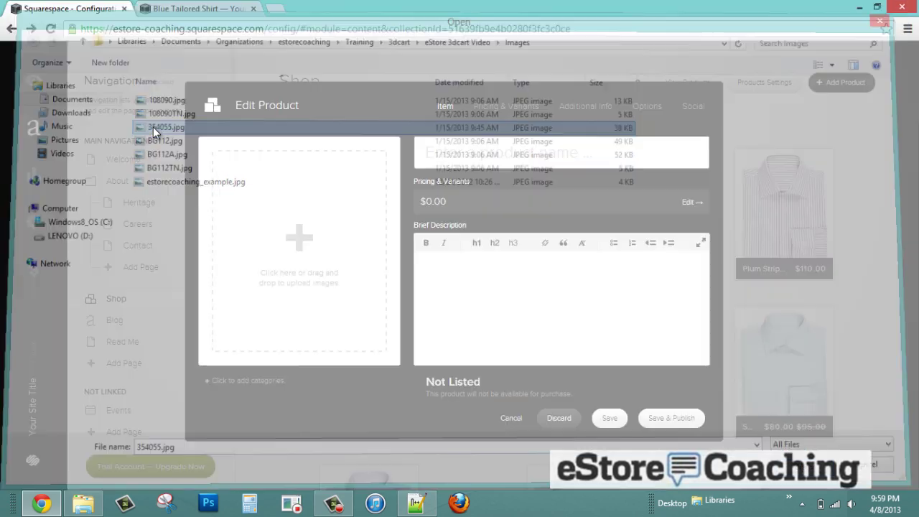
left_click(501, 162)
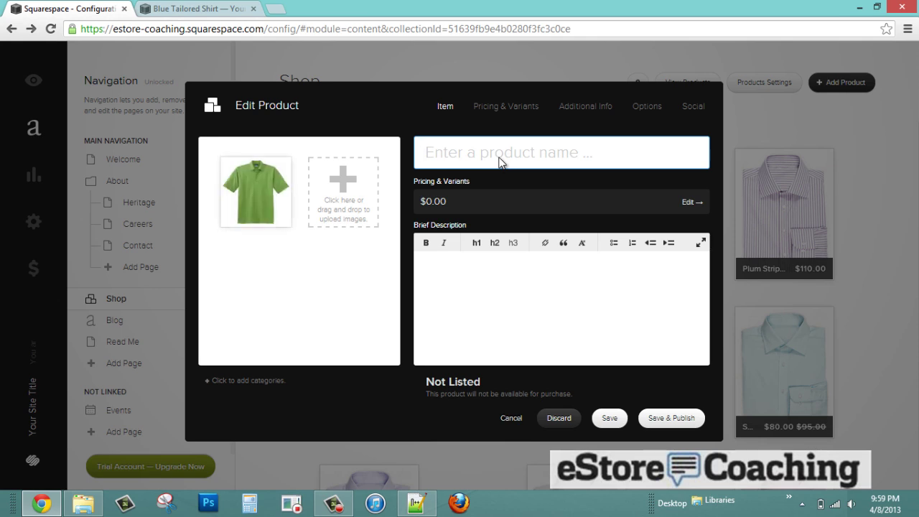
type("Nike ")
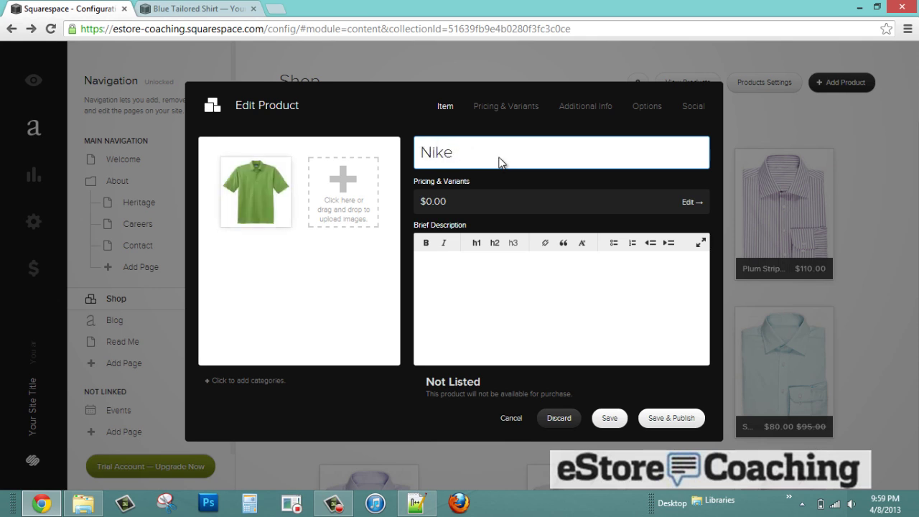
type("Polo")
Price the variant at $75.00, on sale for $50.00, with unlimited stock and weight 3.
left_click(593, 200)
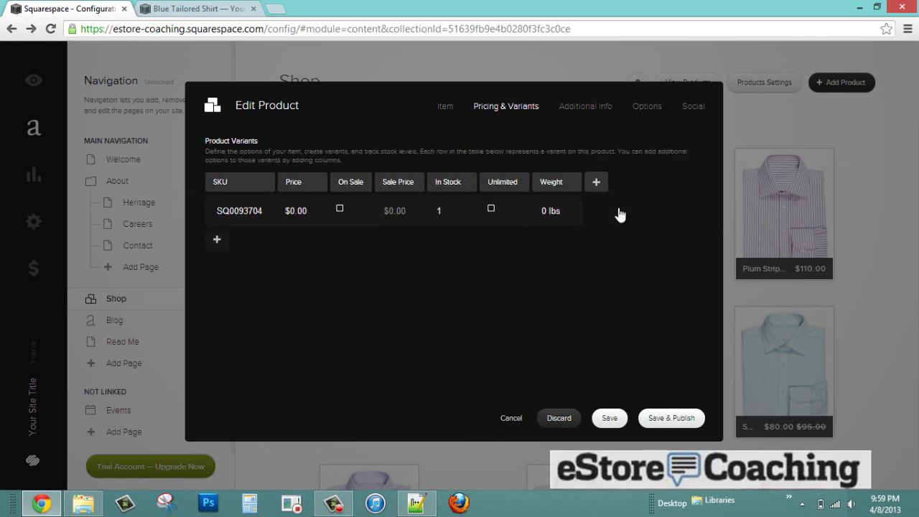
left_click(287, 209)
type("75")
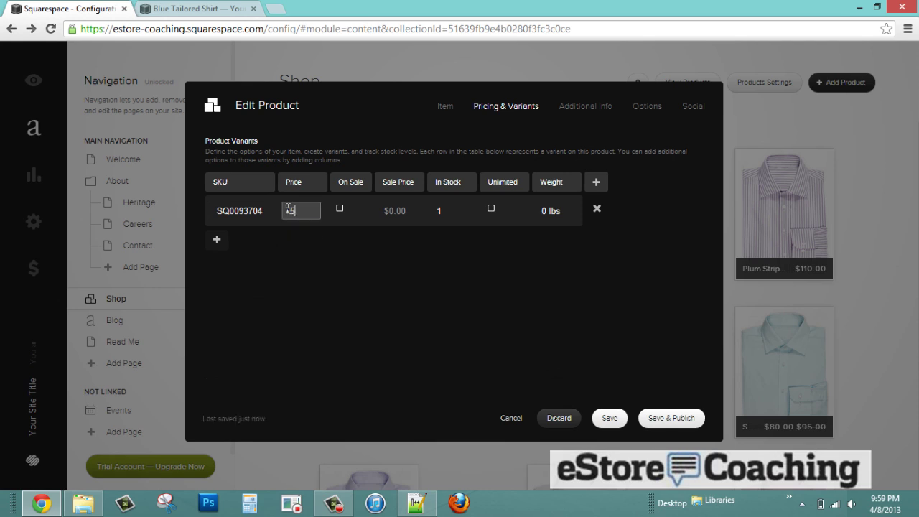
key("Tab")
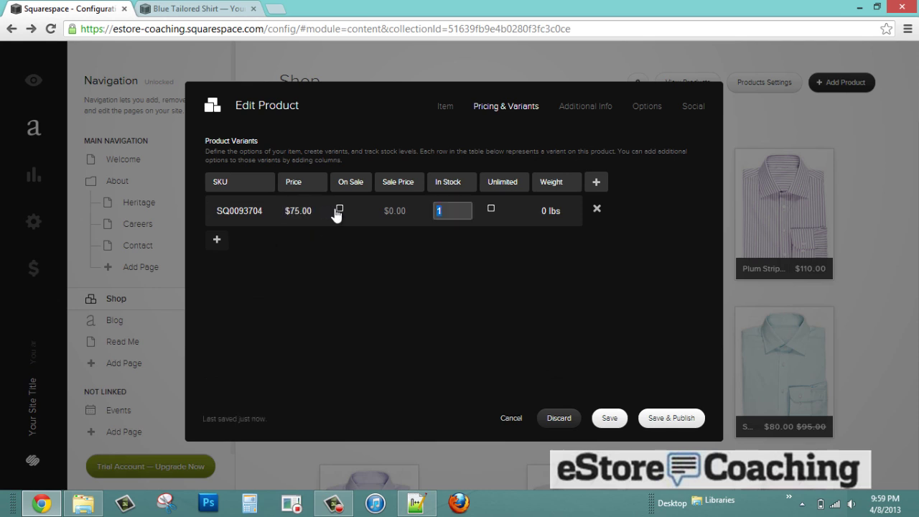
left_click(339, 209)
left_click(391, 210)
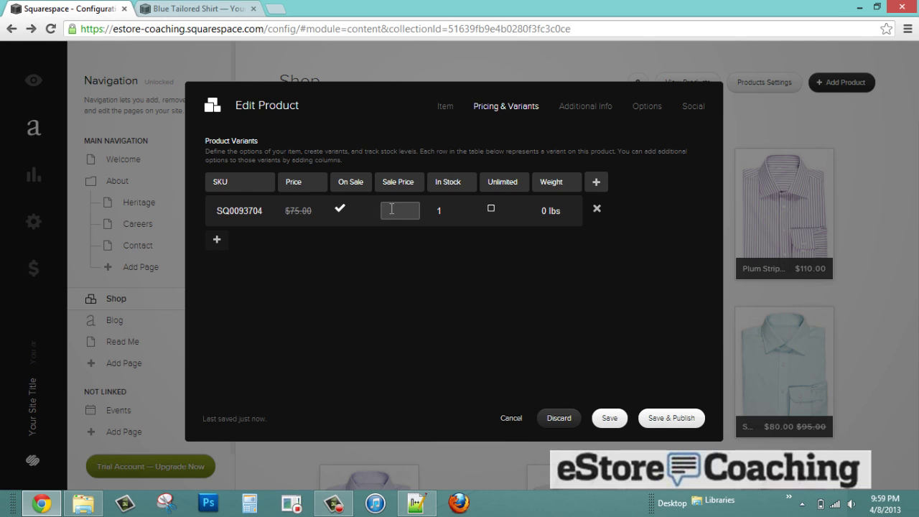
type("50")
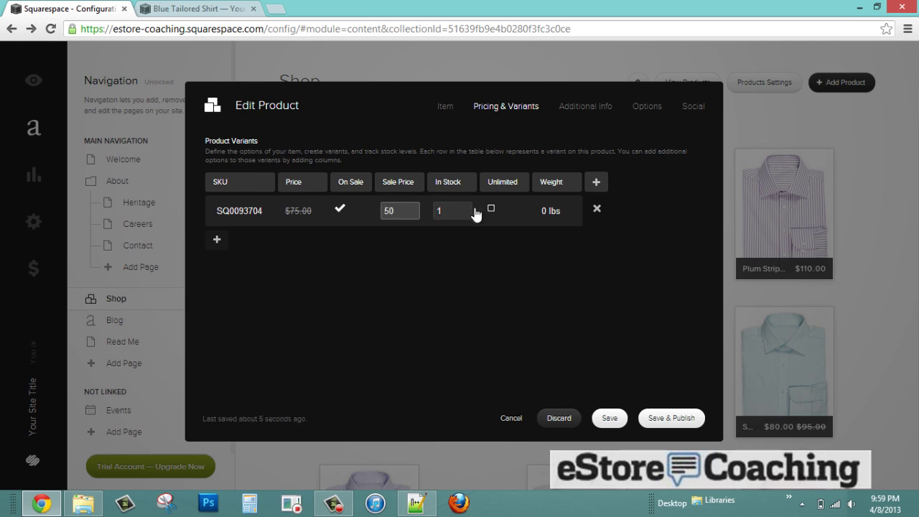
left_click(491, 211)
left_click(543, 208)
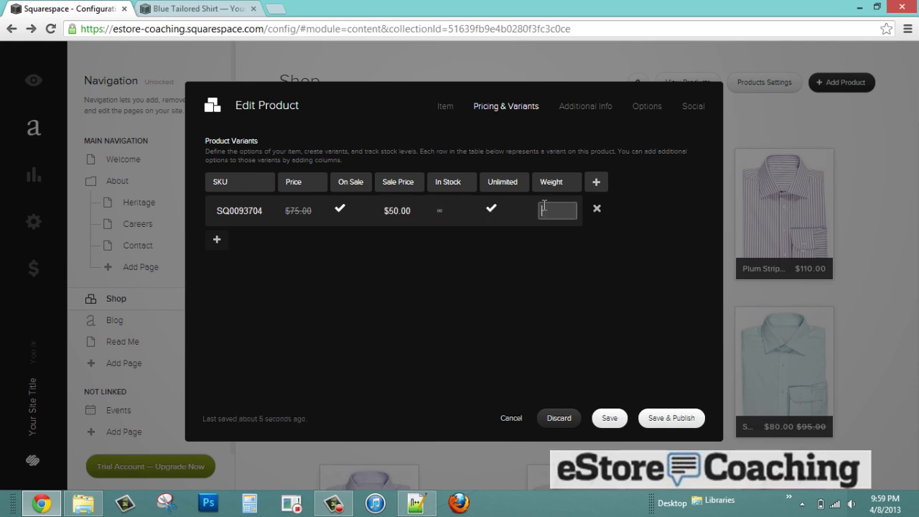
type("3 lbs")
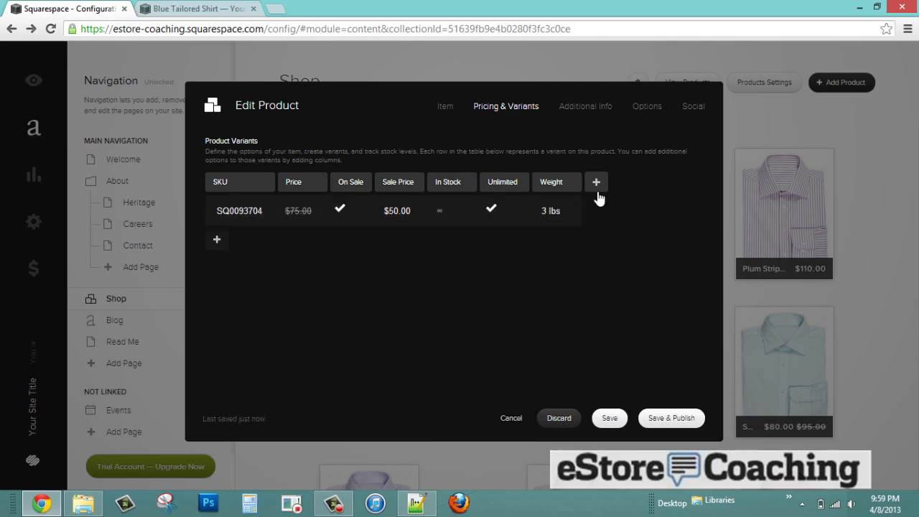
Add Size and Color variant options, setting the first variant to Small and White.
left_click(596, 183)
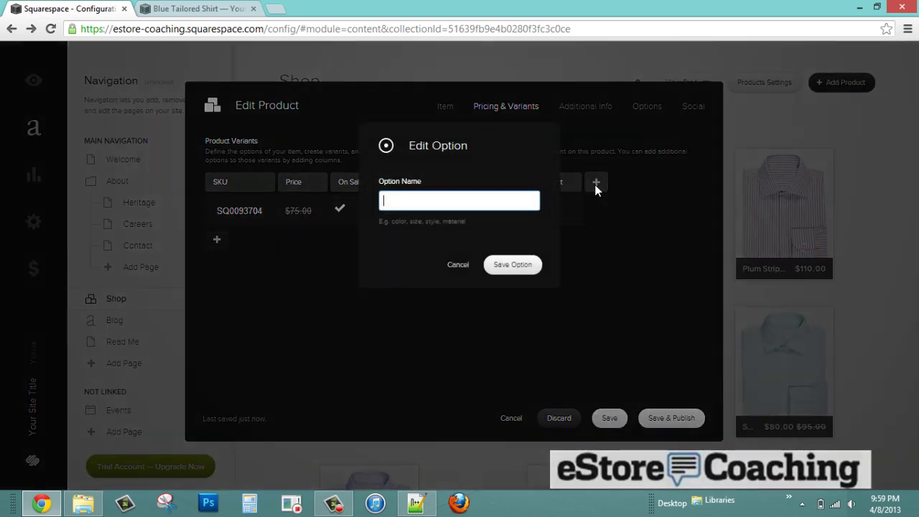
type("Size")
left_click(508, 266)
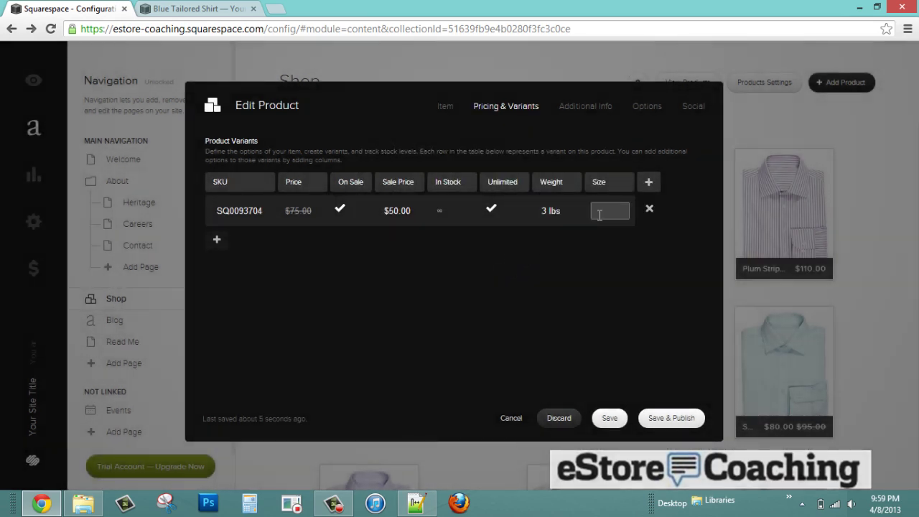
type("Small")
left_click(649, 184)
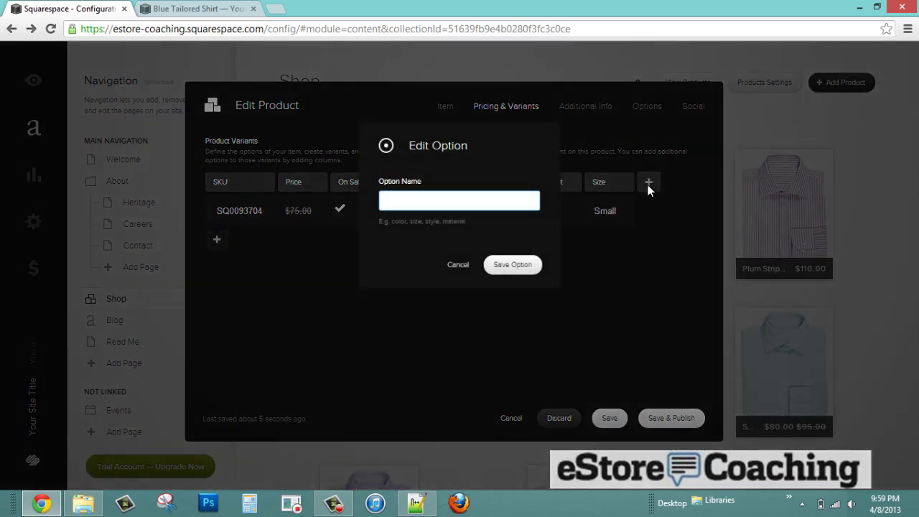
type("Color")
left_click(524, 264)
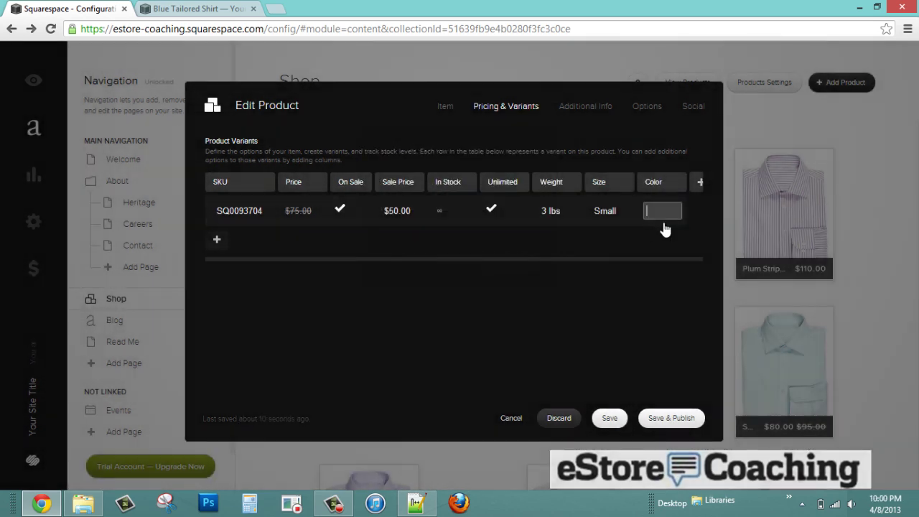
type("White")
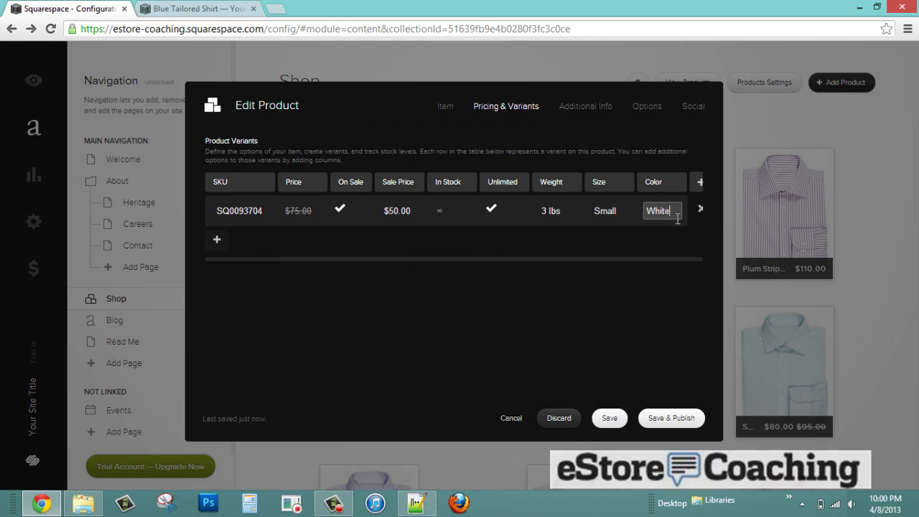
Add two more variant rows, sizing them Medium and Large.
left_click(218, 241)
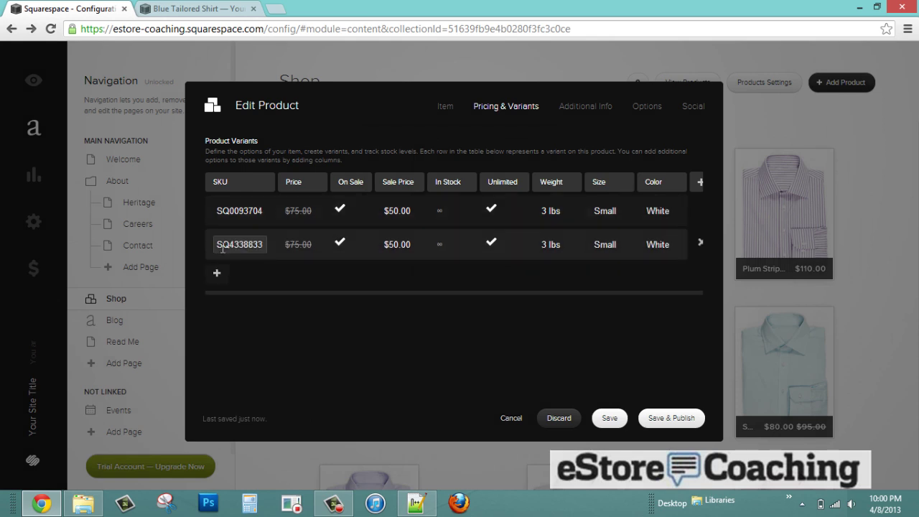
double_click(609, 245)
type("Medium")
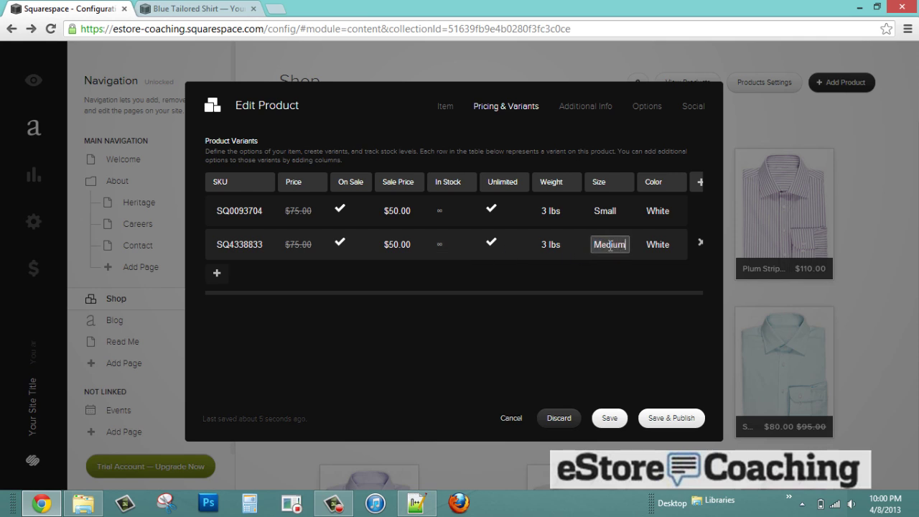
left_click(223, 277)
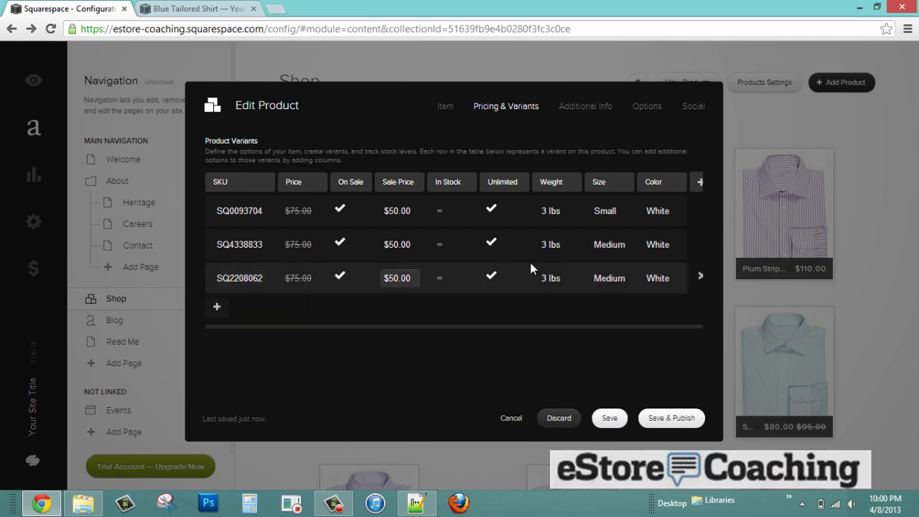
double_click(609, 277)
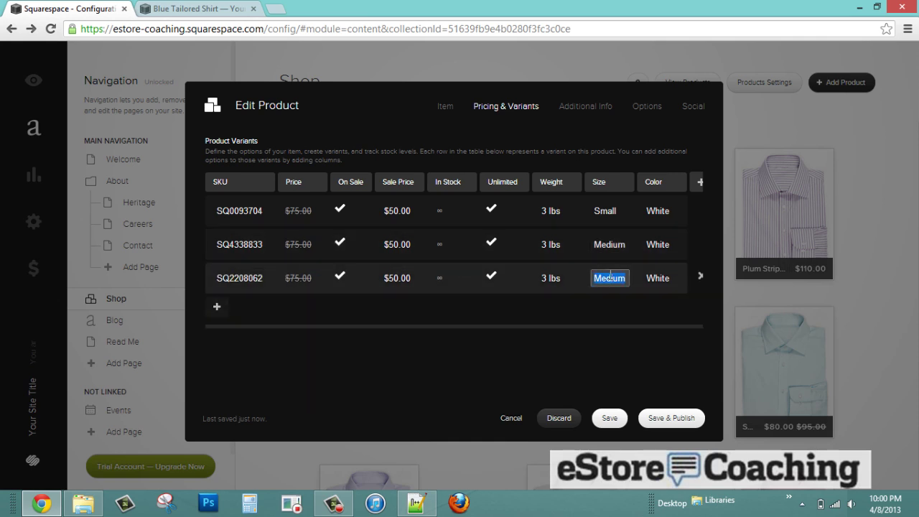
type("Large")
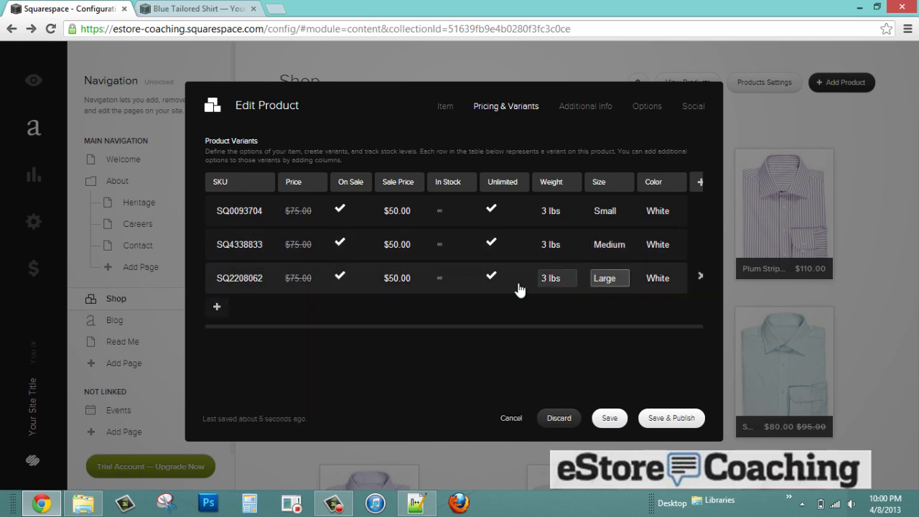
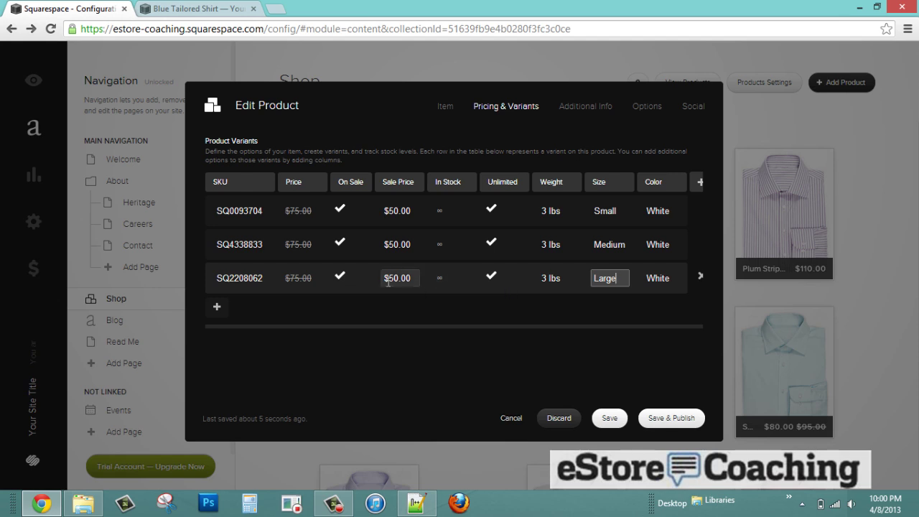
Change the Large variant's sale price from $50.00 to $60.00.
left_click(386, 281)
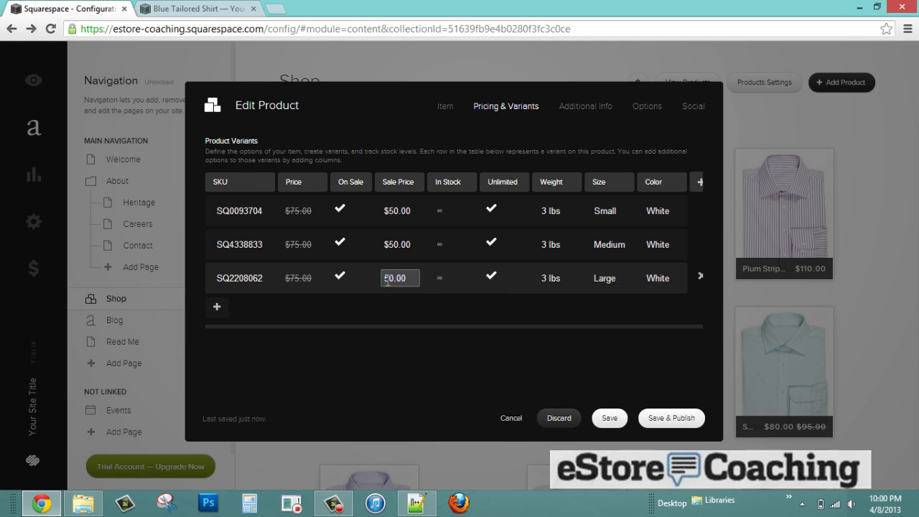
key("Delete")
type("6")
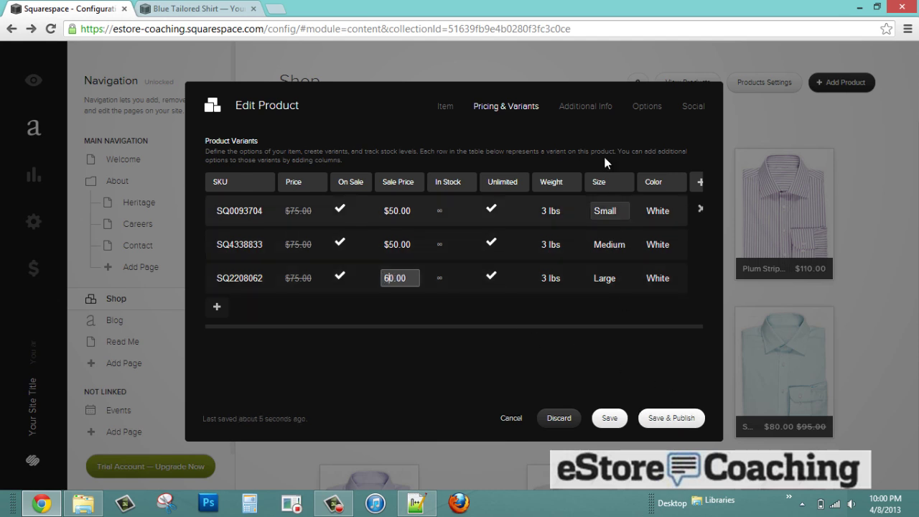
Add an H1 heading 'Product Information' in the product's Additional Info editor.
left_click(600, 117)
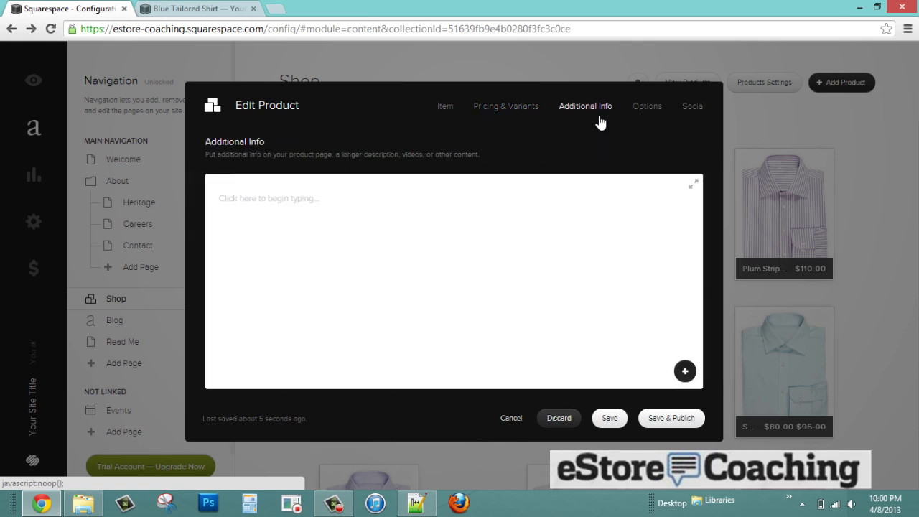
left_click(528, 214)
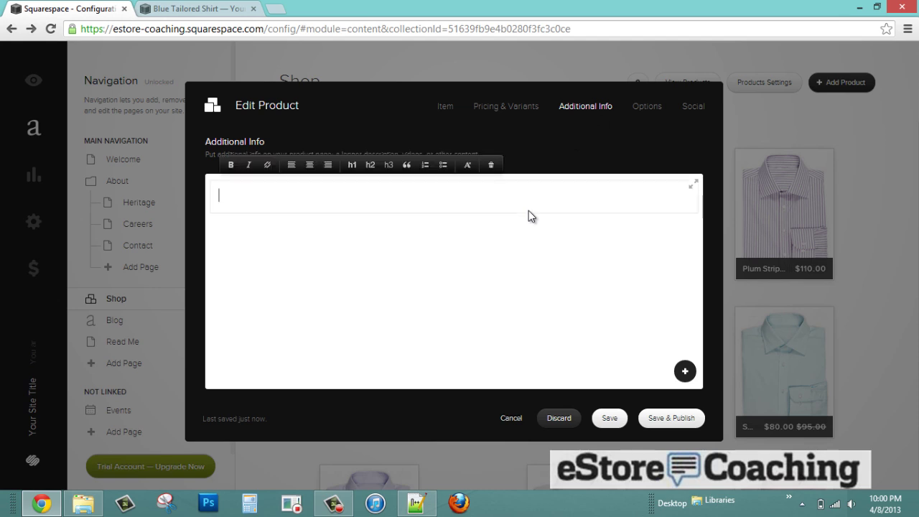
left_click(353, 166)
type("Product I")
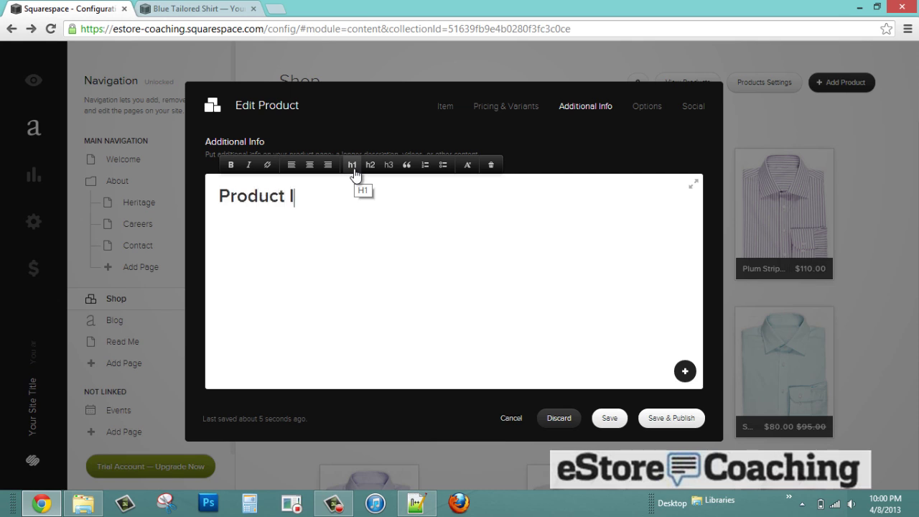
type("nformation")
key("Return")
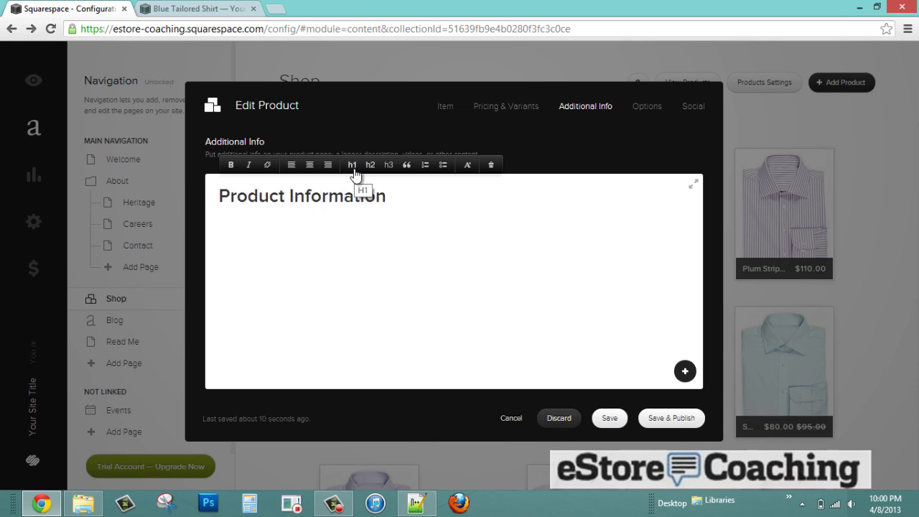
Type the line 'Some description of the Nike Polo.' below the heading.
type("Some description of the Nike Polo.")
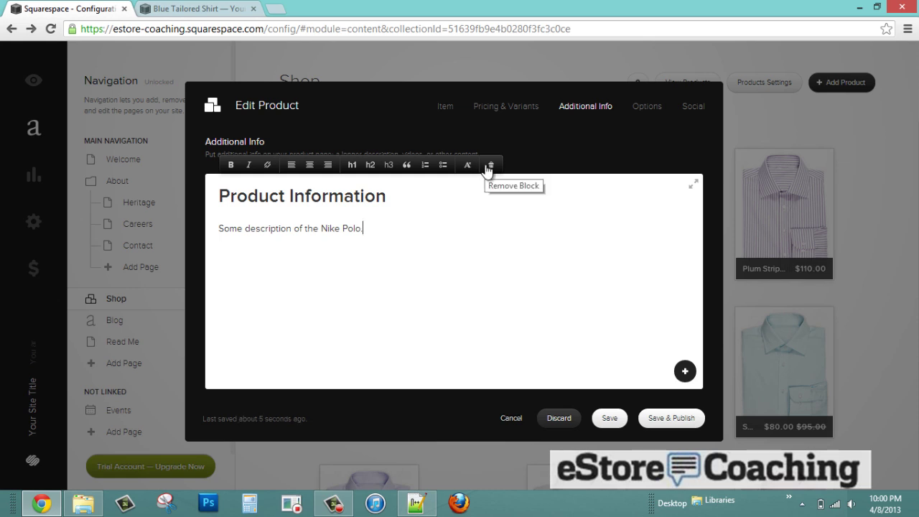
left_click(662, 113)
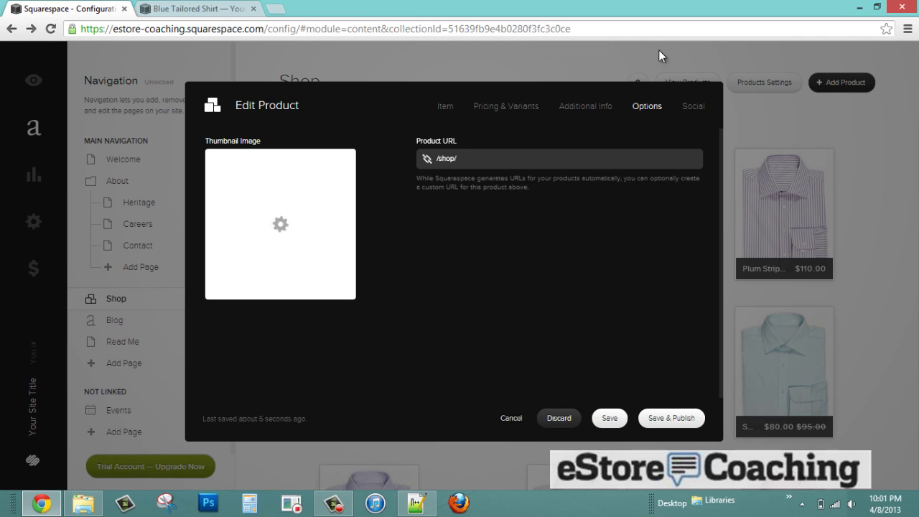
Review the Social sharing section, then save and publish the Nike Polo product.
left_click(693, 108)
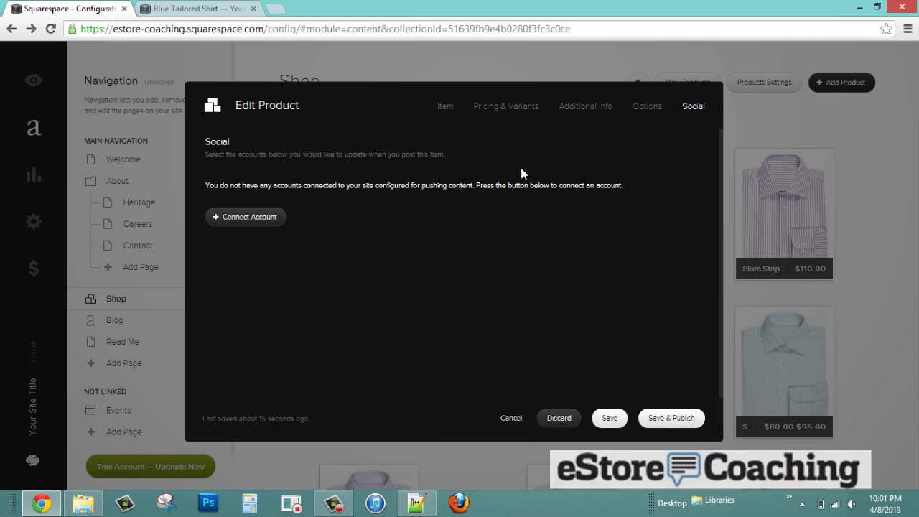
left_click(647, 420)
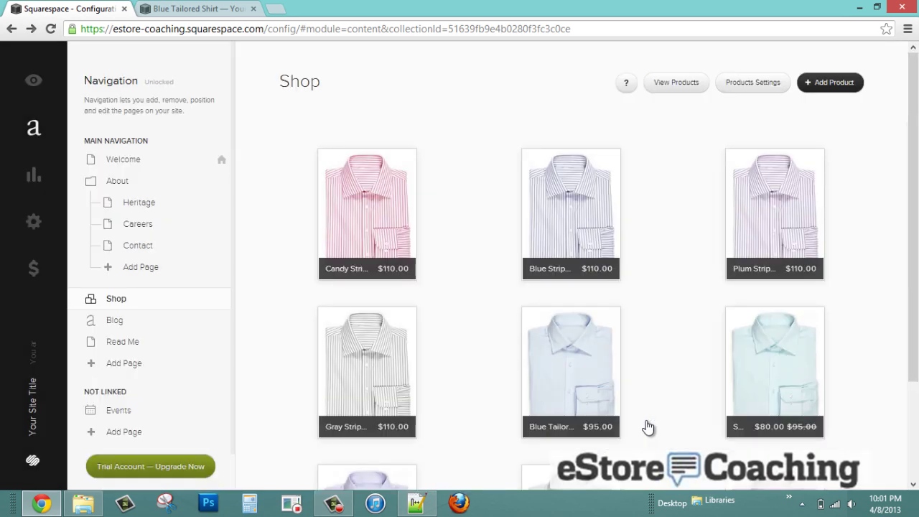
Go to Commerce and bring up the Shipping settings page.
scroll(492, 384, "down", 4)
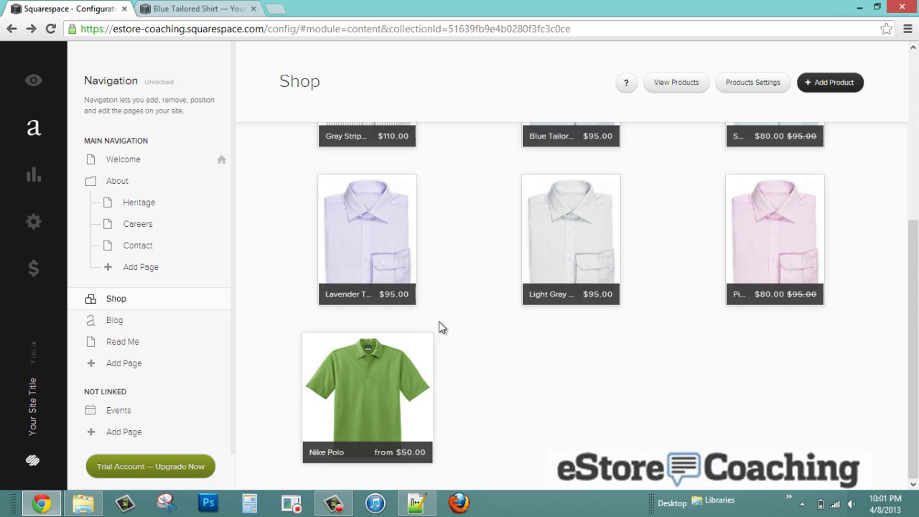
left_click(35, 272)
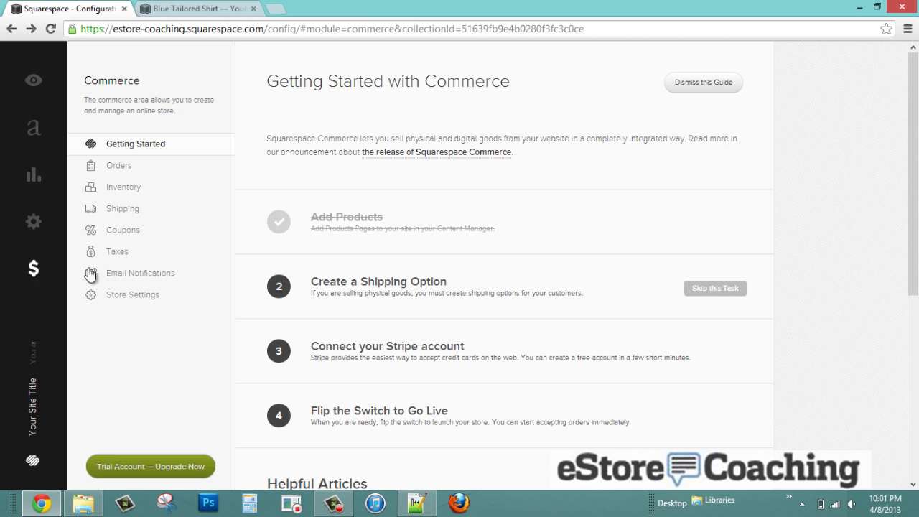
left_click(379, 288)
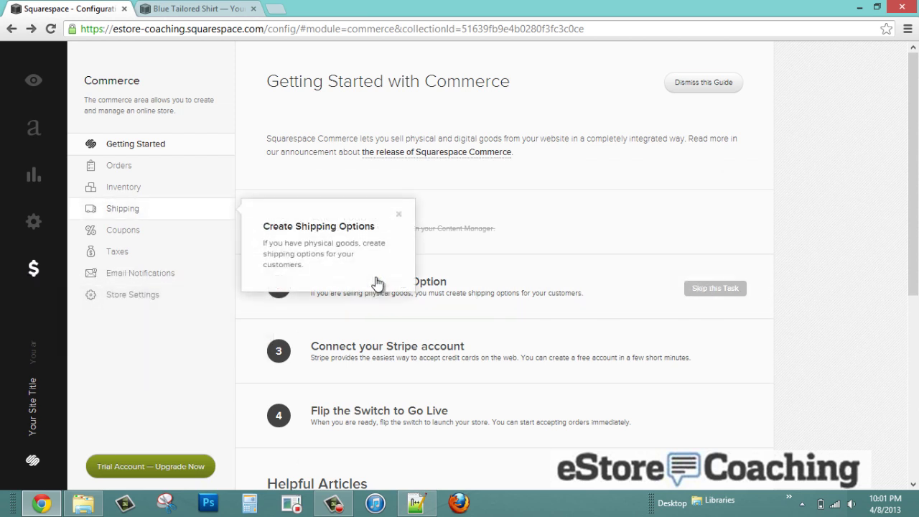
left_click(128, 209)
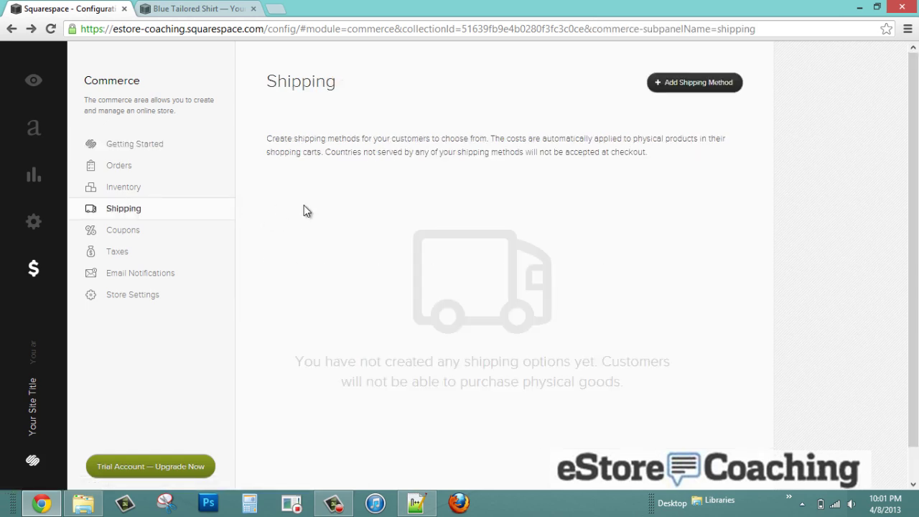
scroll(503, 215, "down", 1)
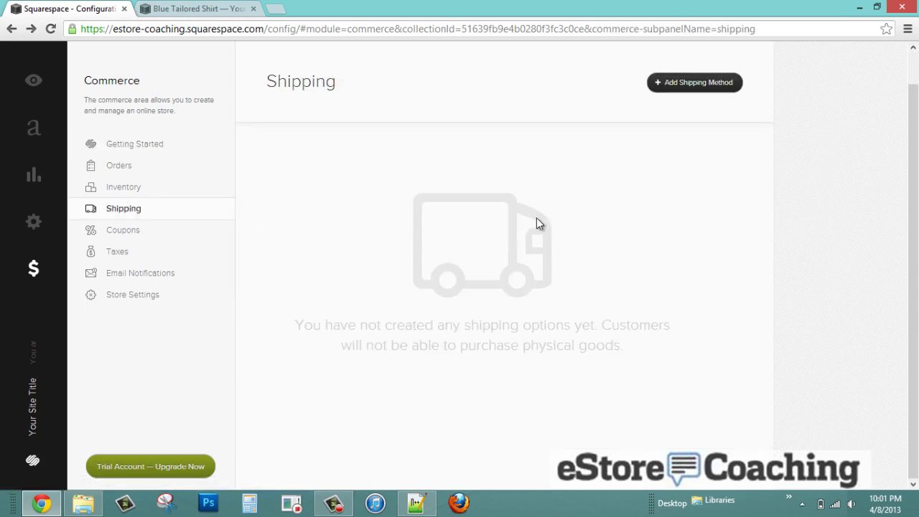
Add a Flat Rate shipping method named 'Flat Rate' with a $2 per-order fee.
left_click(716, 83)
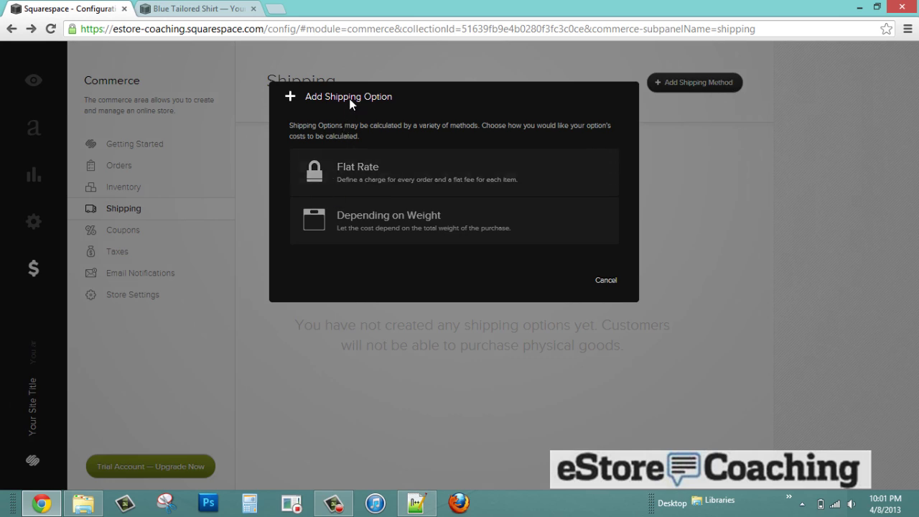
left_click(374, 192)
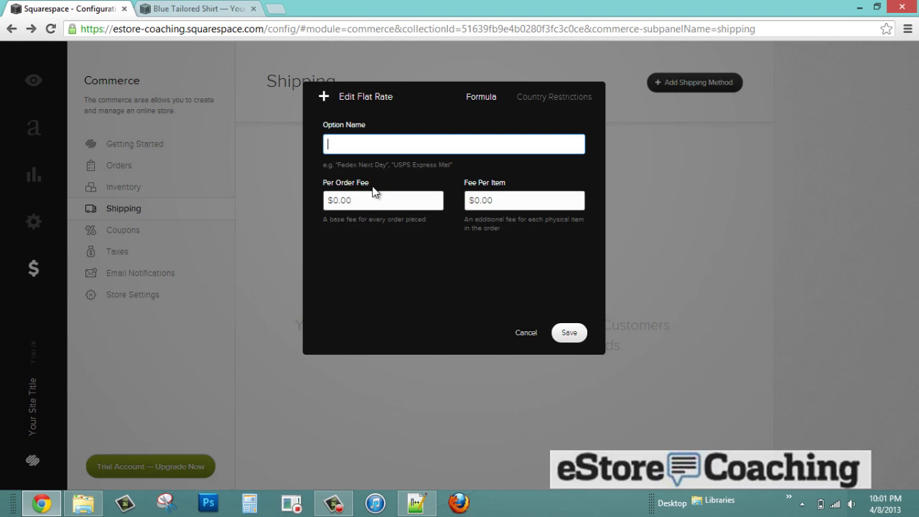
type("Flat Rate")
key("Tab")
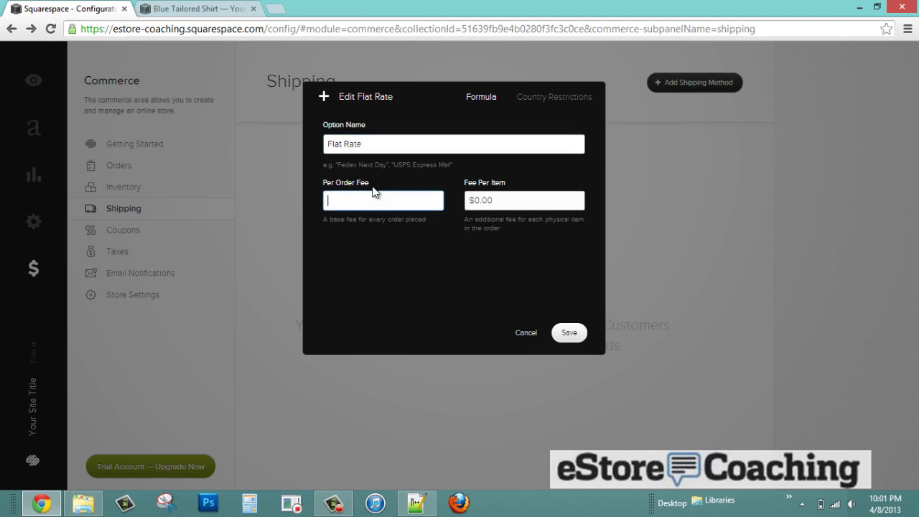
type("2")
key("Tab")
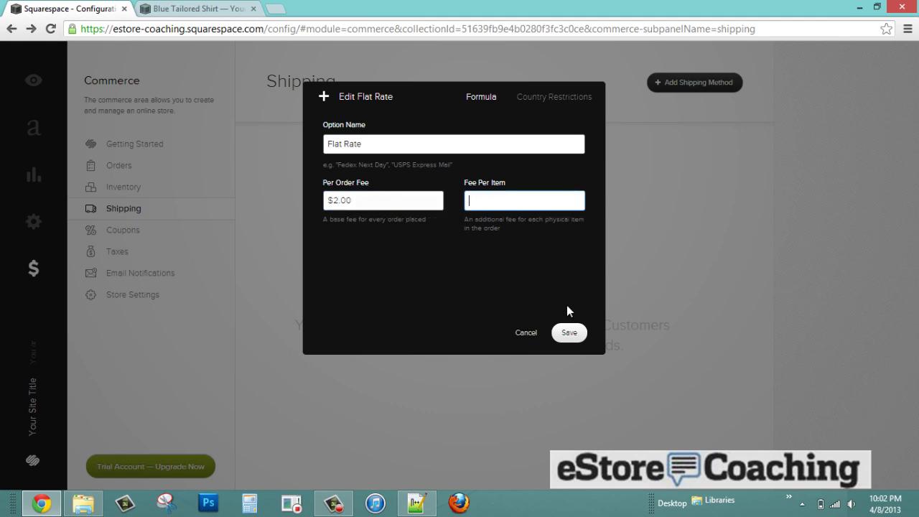
left_click(569, 334)
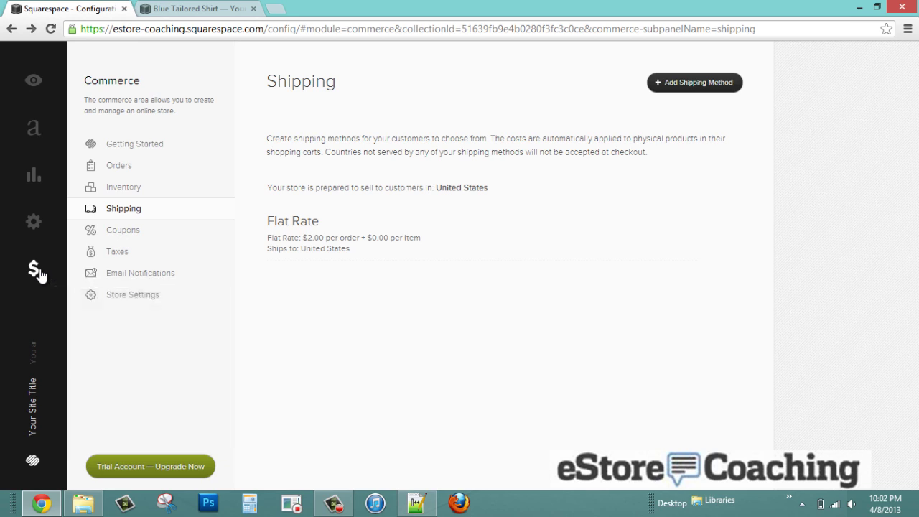
Start a new coupon applying a percentage discount to any order.
left_click(109, 235)
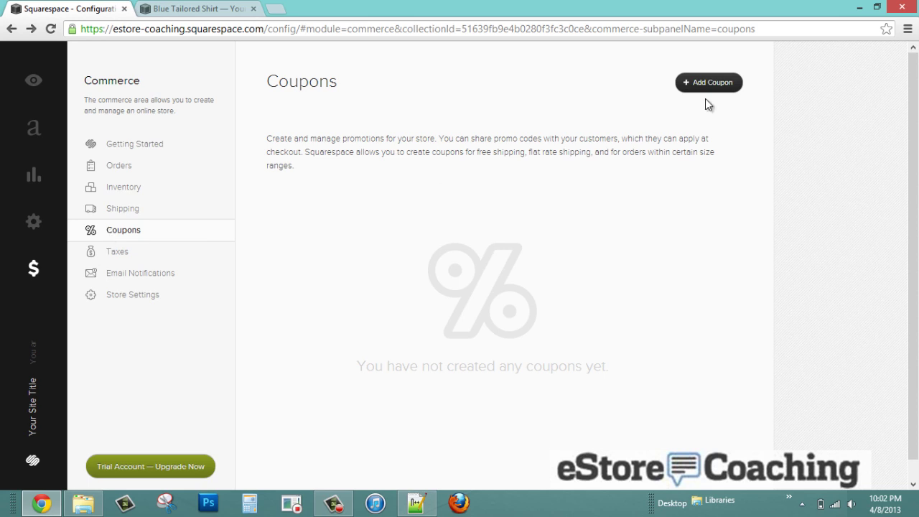
left_click(729, 85)
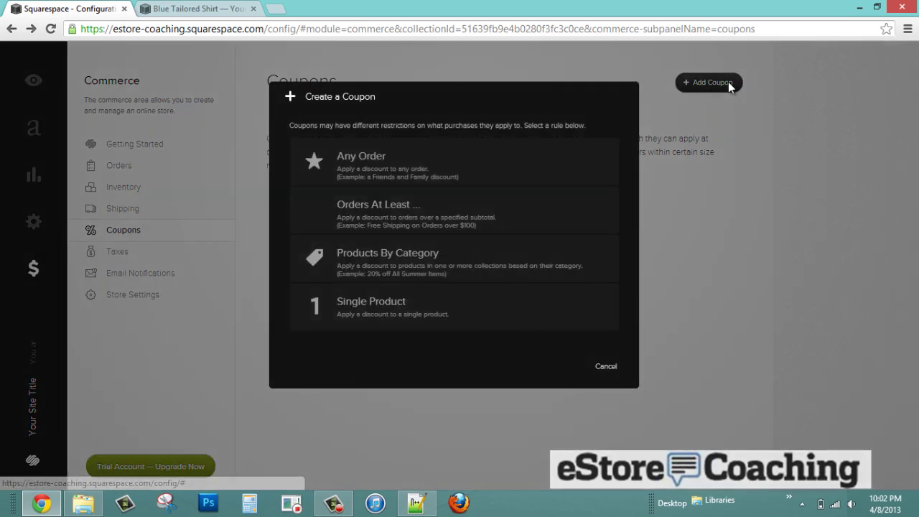
left_click(397, 169)
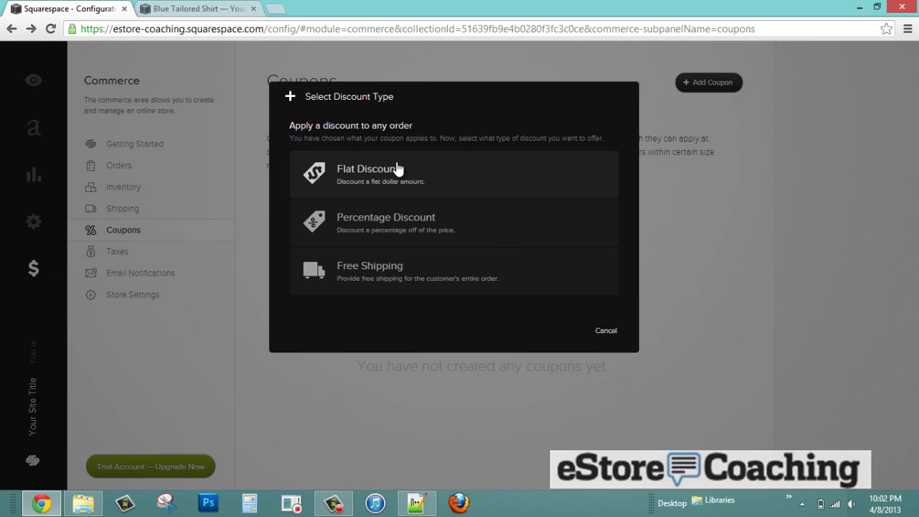
left_click(400, 211)
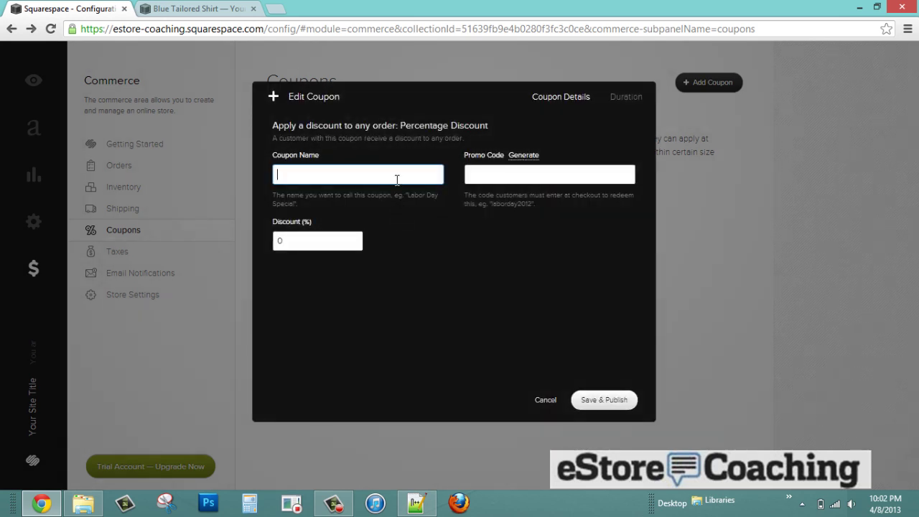
Set name and code to discount20, 20% off, dated April 9–16, and publish it.
type("discount20")
key("ctrl+a")
key("ctrl+c")
key("Tab")
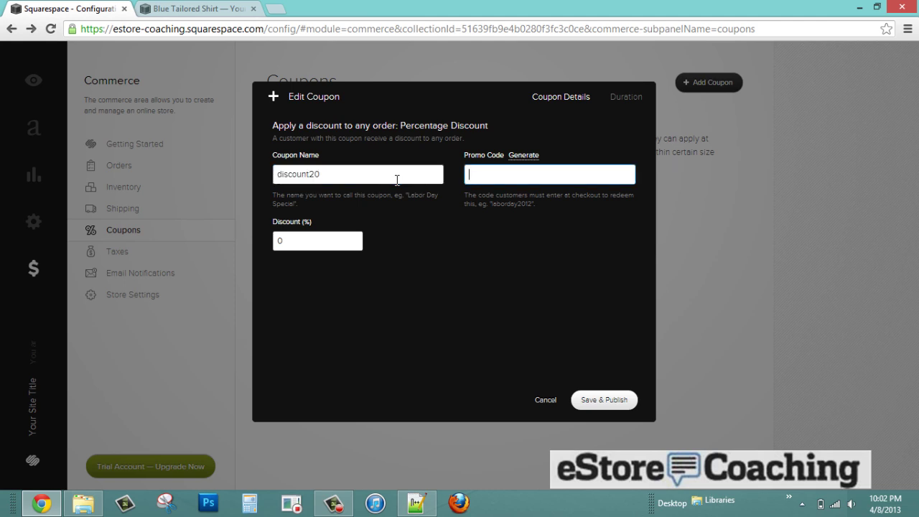
key("ctrl+v")
key("Tab")
type("20")
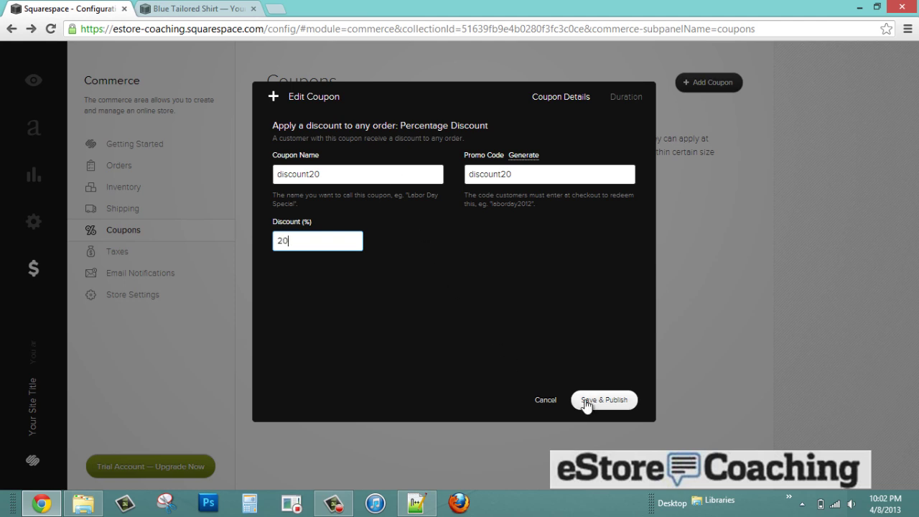
left_click(636, 96)
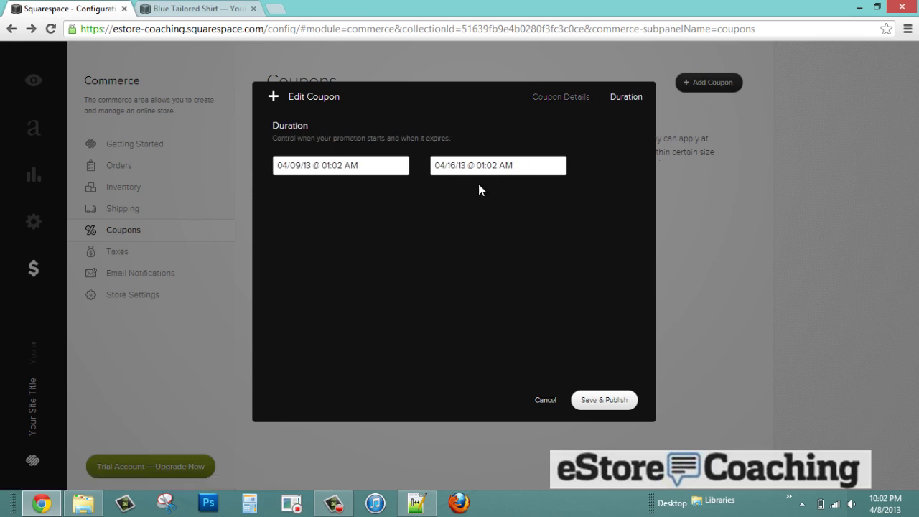
left_click(579, 403)
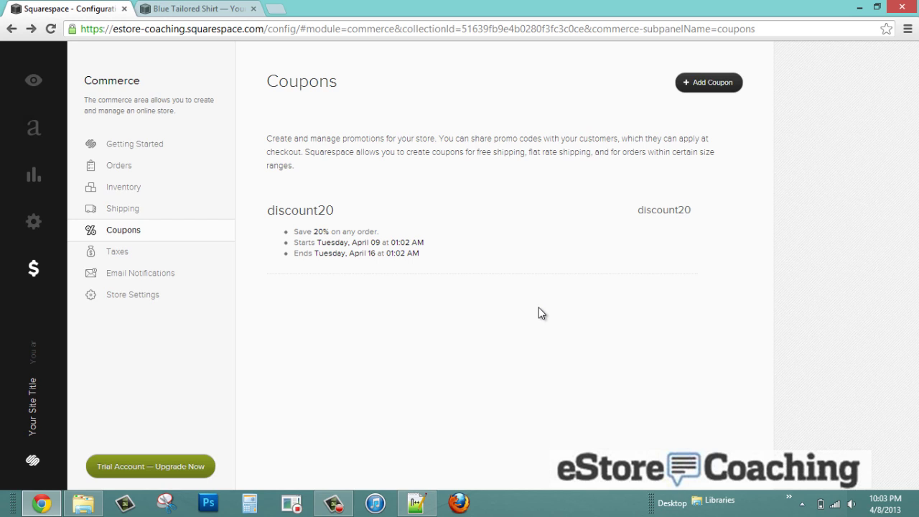
left_click(122, 255)
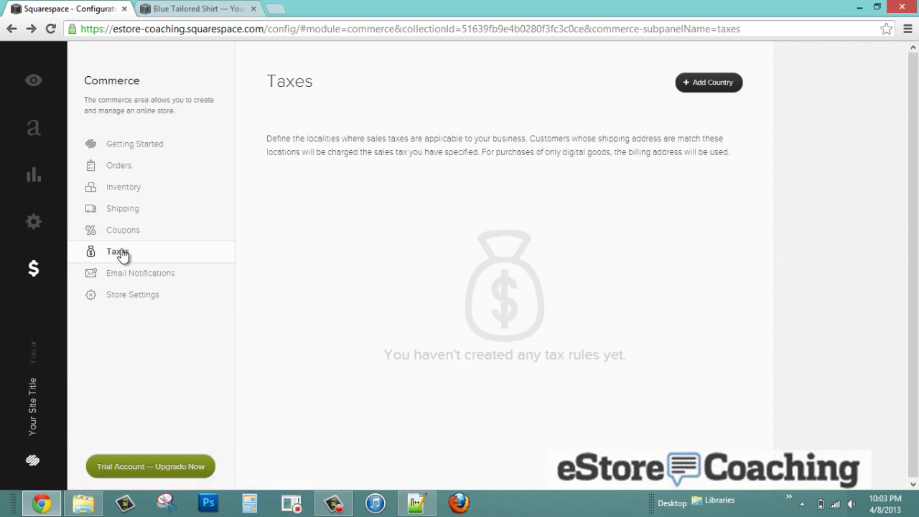
Add a 7% sales tax rate for the United States.
left_click(695, 82)
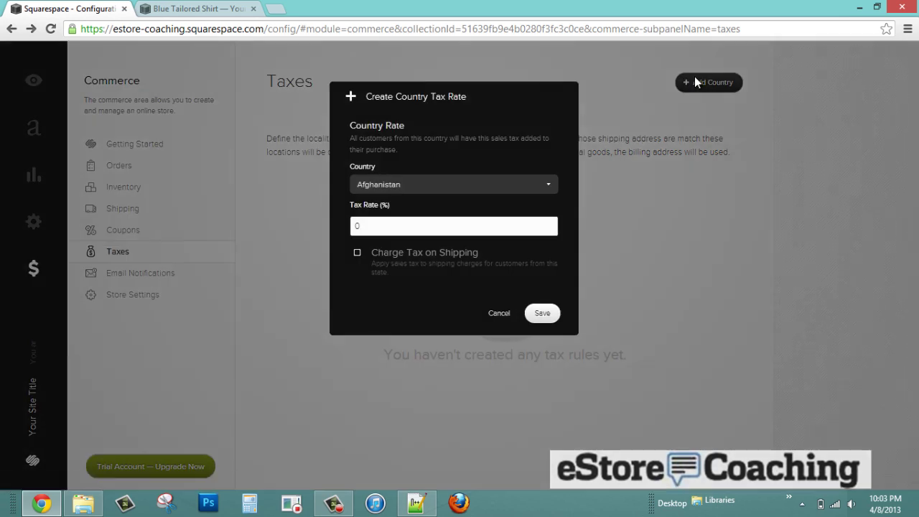
left_click(500, 187)
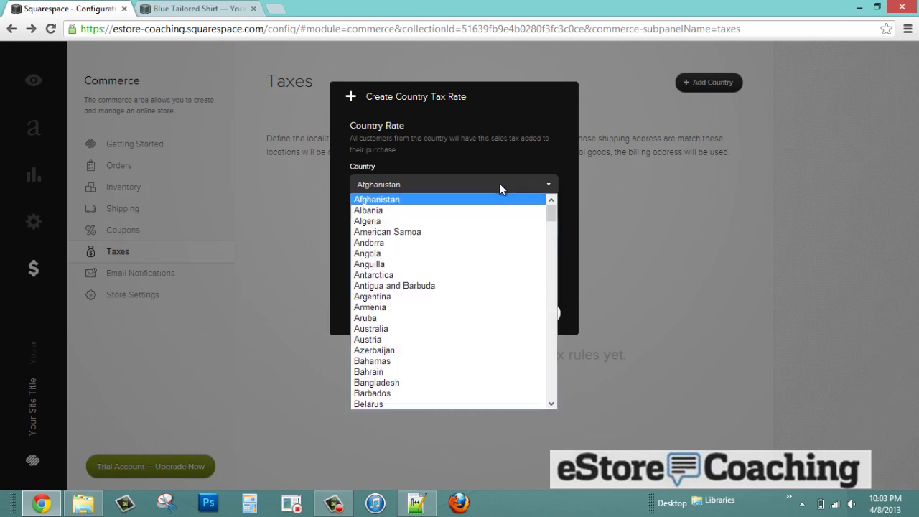
type("un")
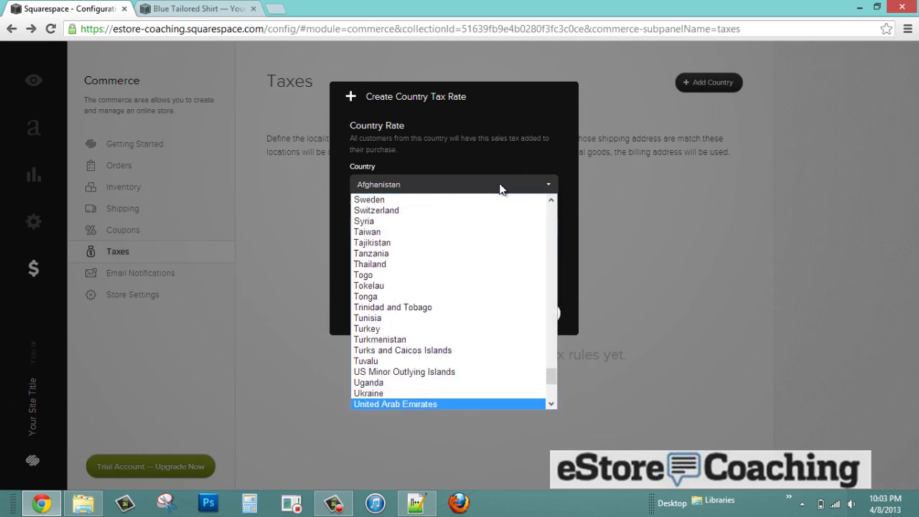
key("Down")
key("Down")
key("Return")
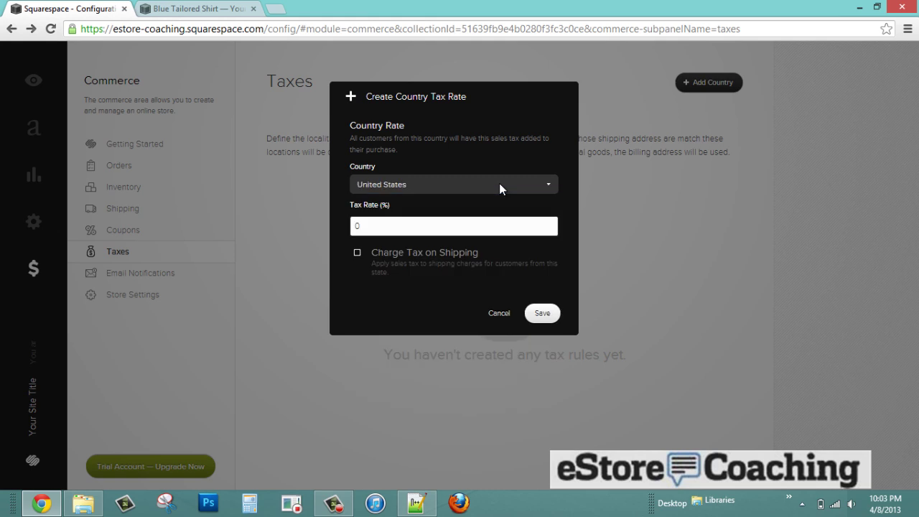
left_click(474, 224)
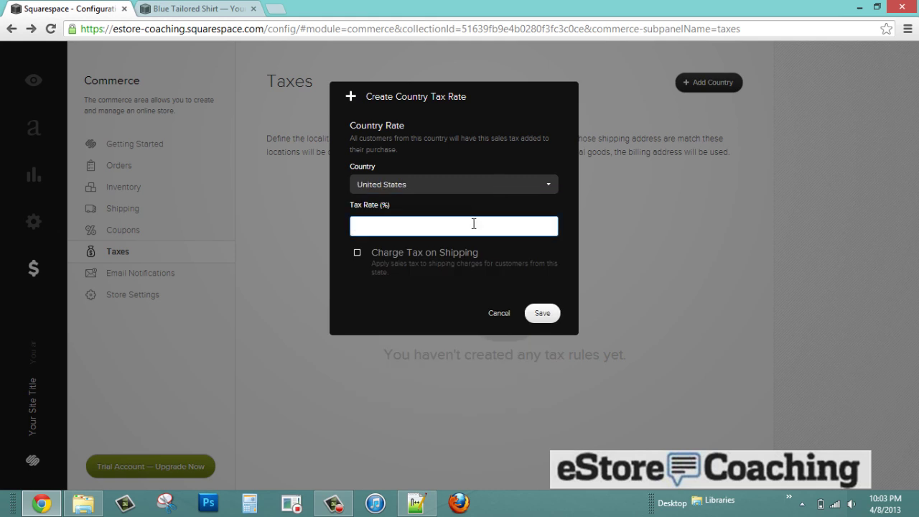
type("7")
left_click(540, 314)
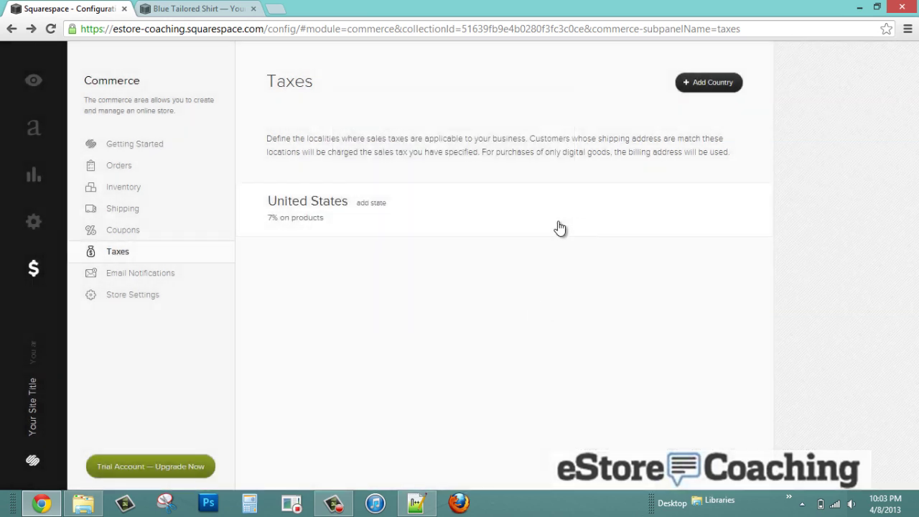
Add an extra 5% state tax rate for Alabama.
left_click(313, 205)
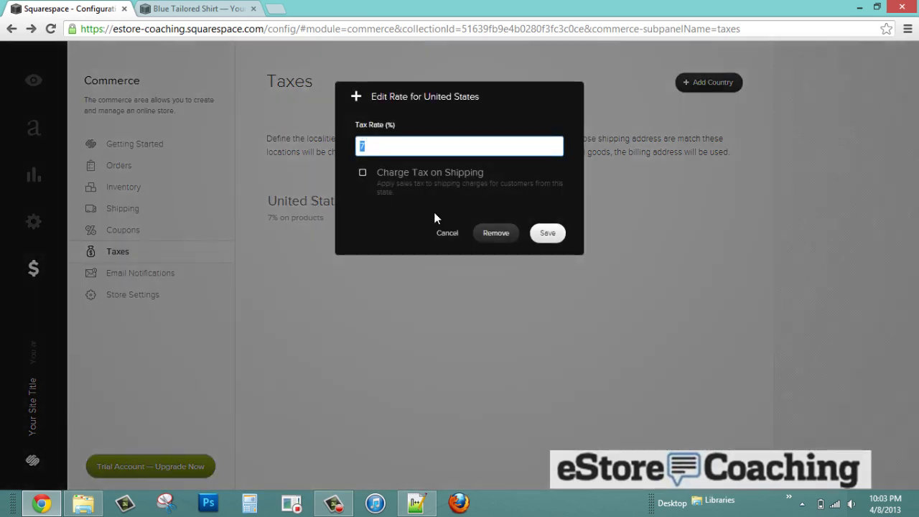
left_click(446, 234)
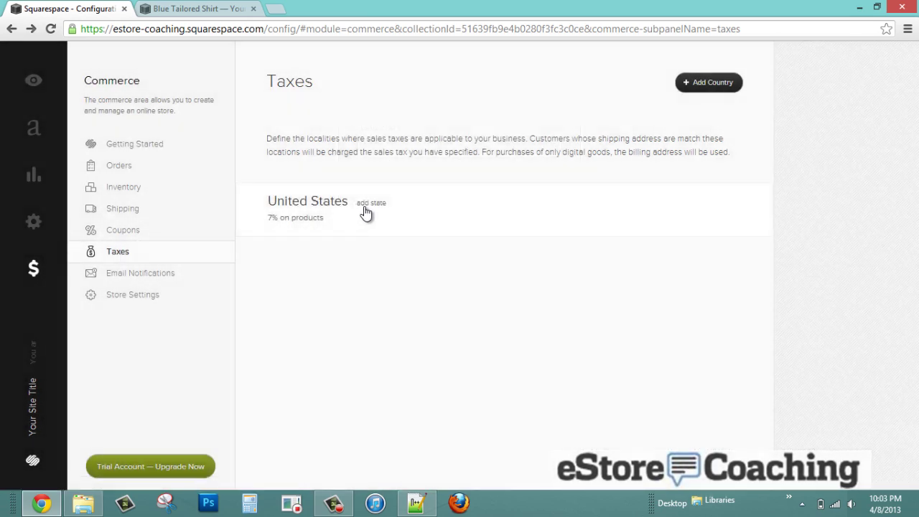
left_click(367, 205)
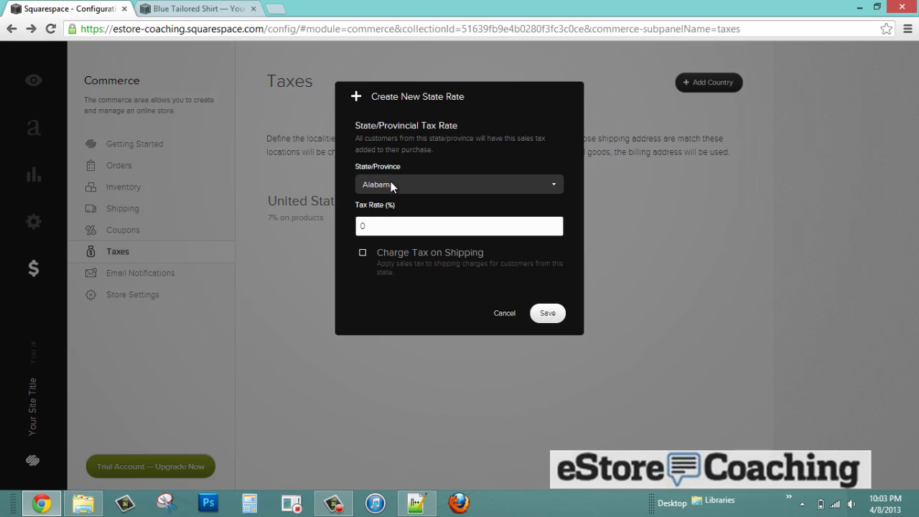
left_click(400, 225)
type("5")
left_click(546, 314)
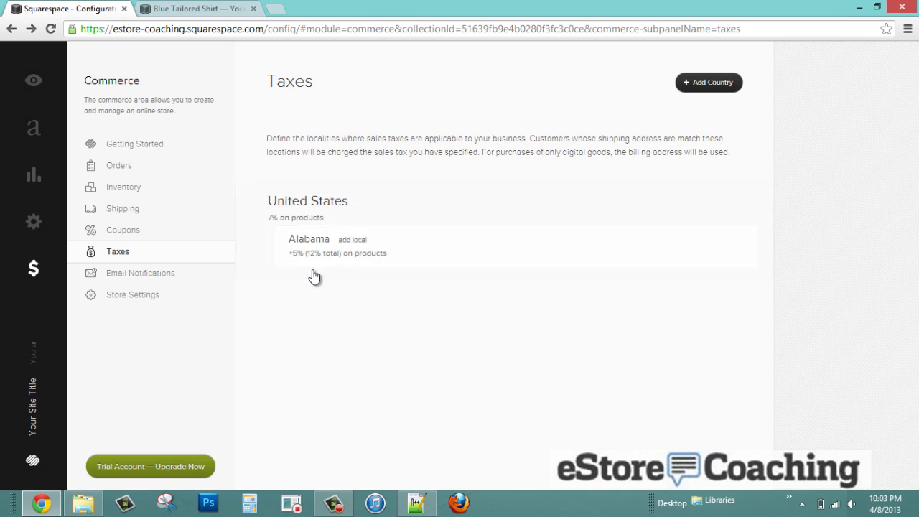
left_click(168, 278)
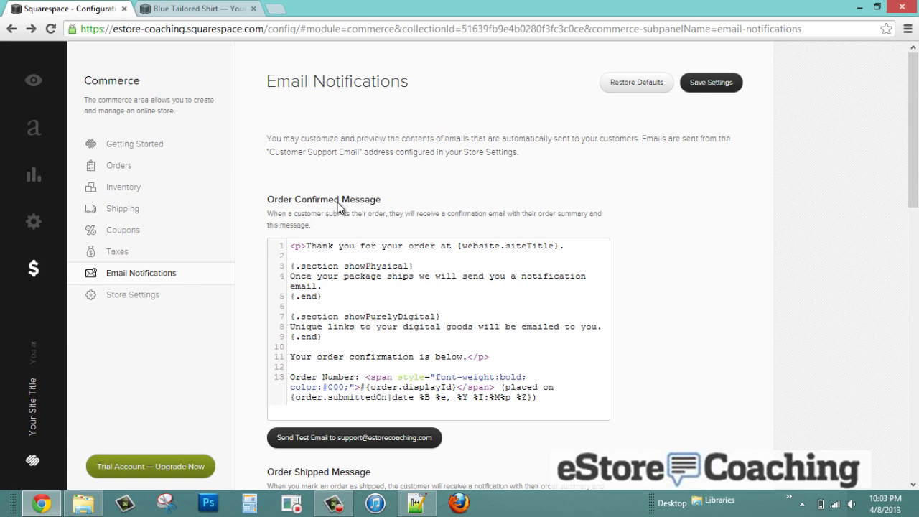
Scroll through the customer email notification templates down to the Footer.
scroll(629, 231, "down", 1)
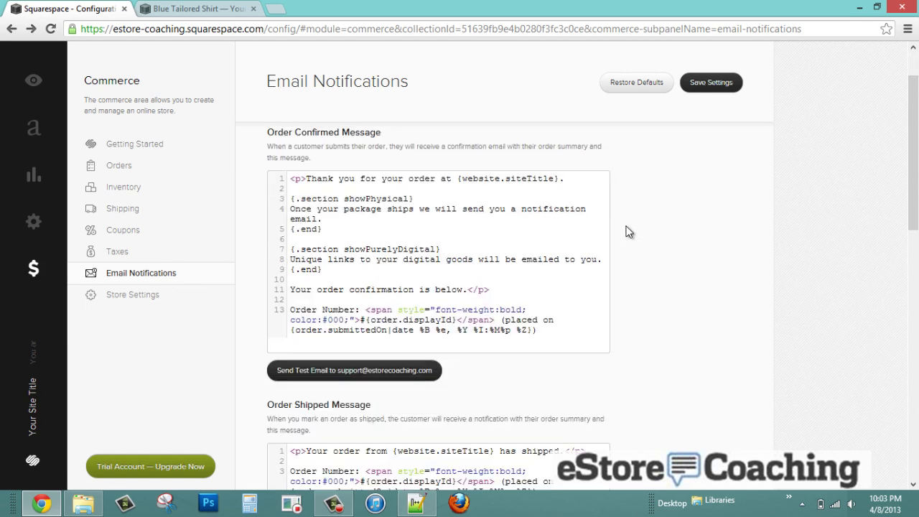
scroll(644, 251, "down", 4)
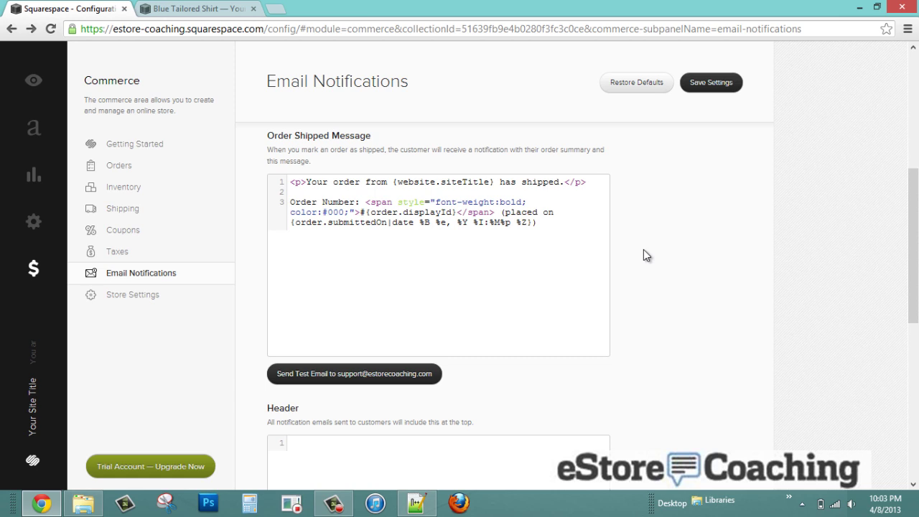
scroll(643, 249, "down", 3)
scroll(643, 249, "down", 1)
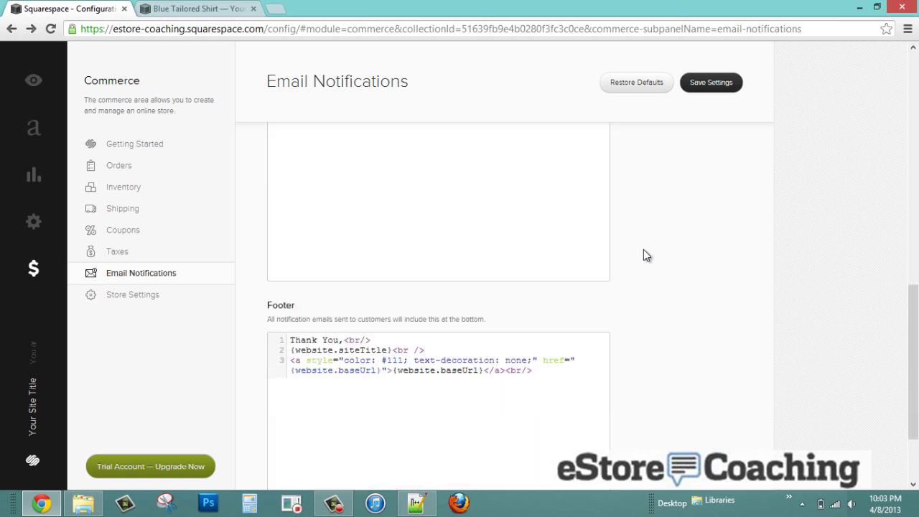
scroll(644, 252, "down", 2)
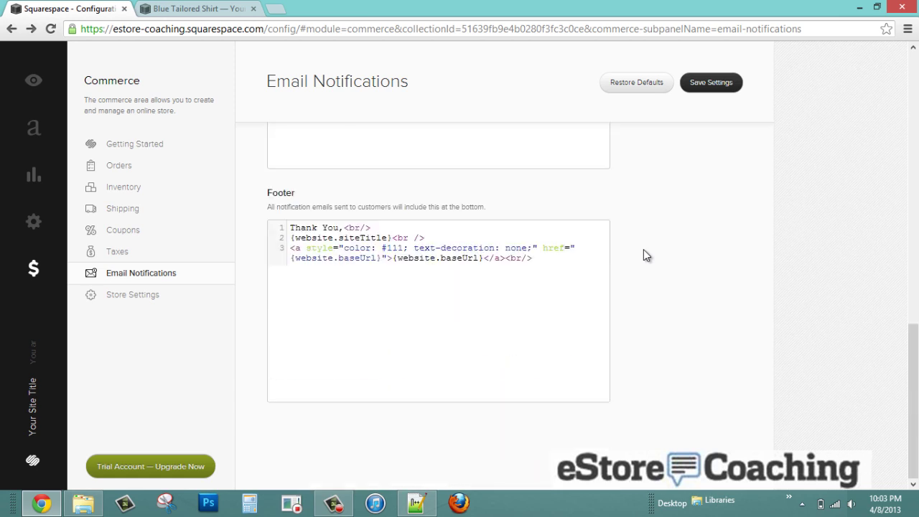
left_click(147, 294)
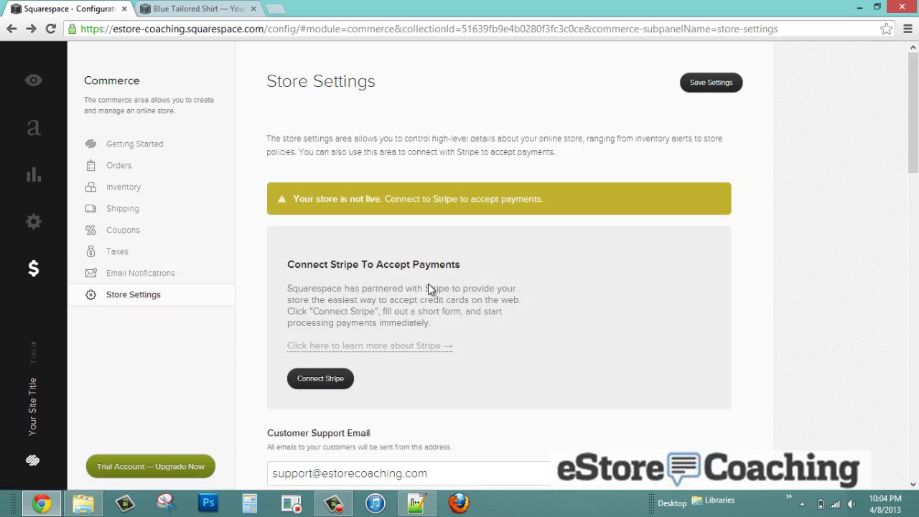
Keep Imperial as the measurement standard and scroll down to the store policy fields.
scroll(577, 284, "down", 1)
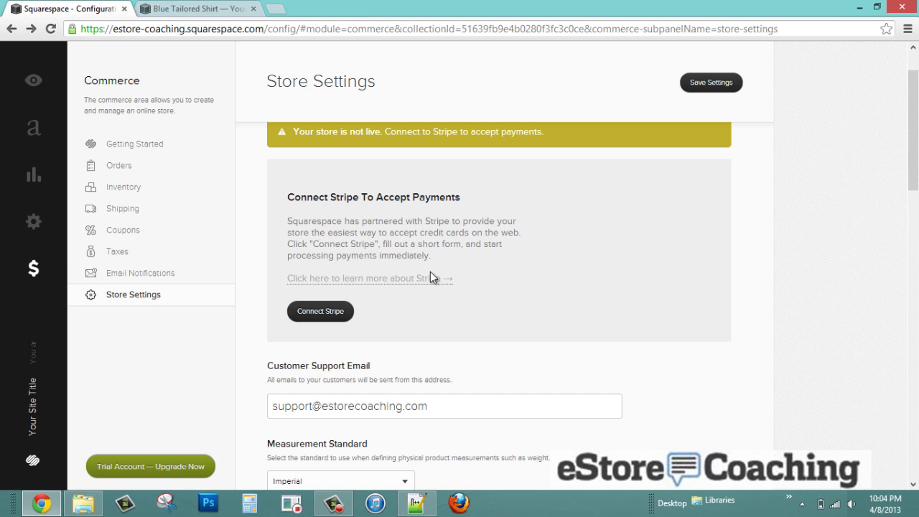
scroll(431, 277, "down", 4)
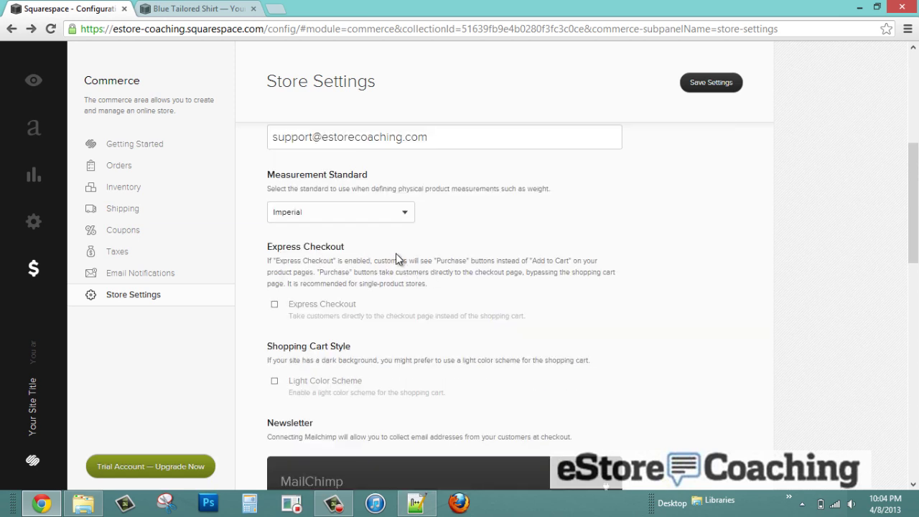
left_click(391, 219)
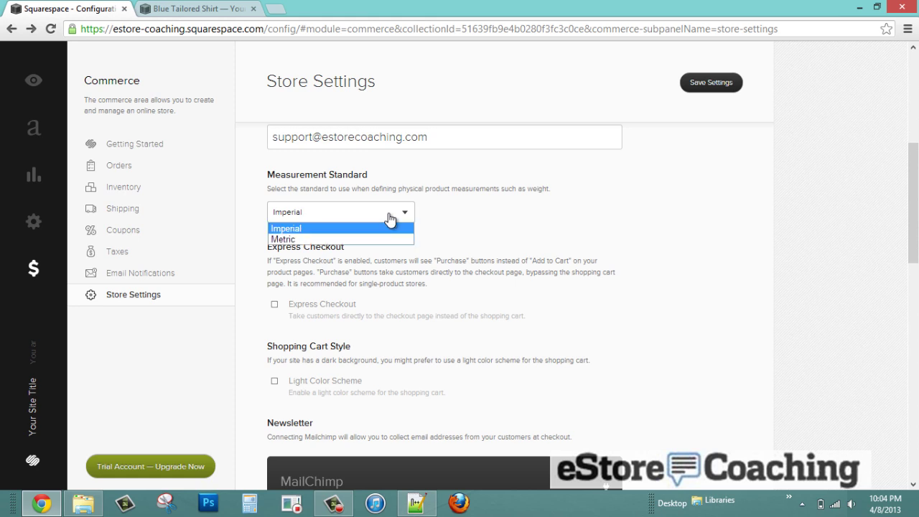
left_click(390, 220)
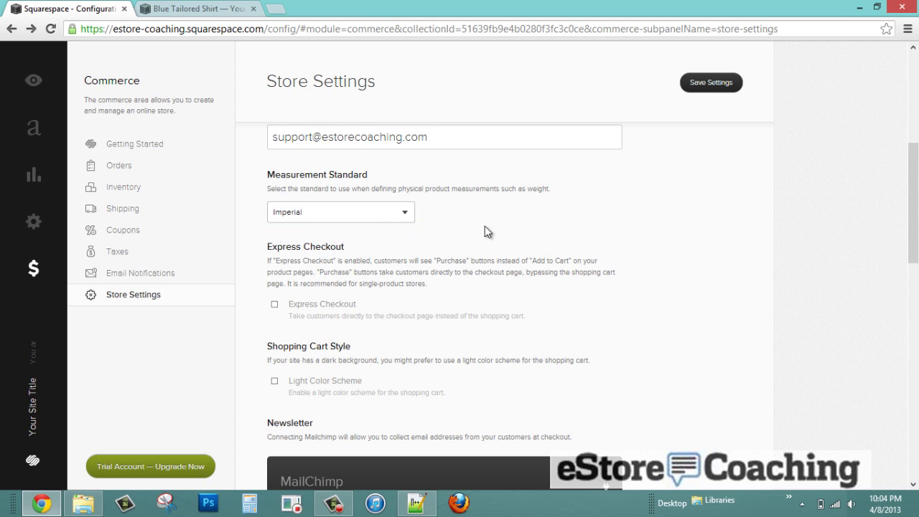
scroll(484, 230, "down", 1)
scroll(484, 231, "down", 1)
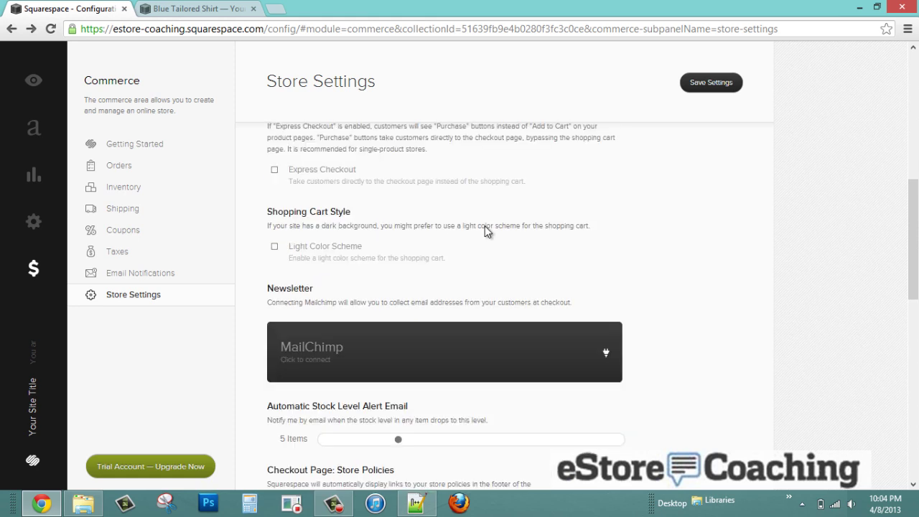
scroll(484, 226, "down", 1)
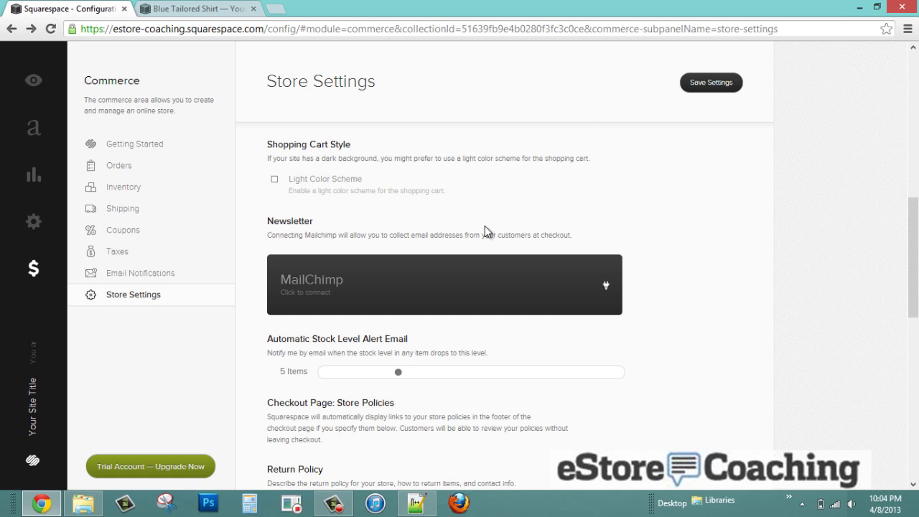
scroll(485, 227, "down", 2)
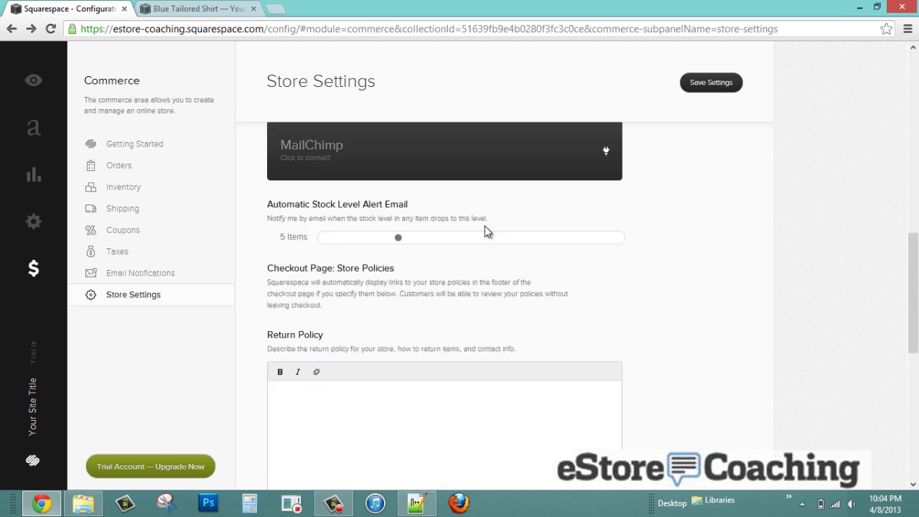
scroll(484, 230, "down", 1)
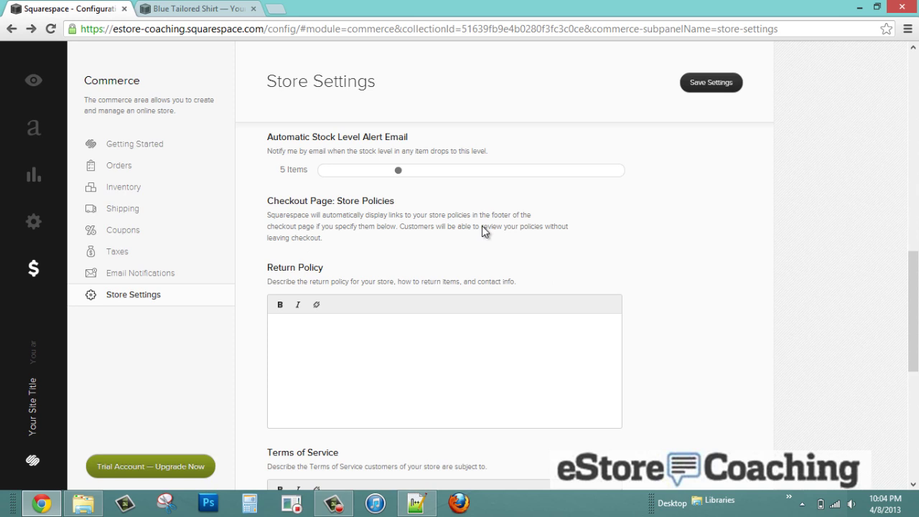
scroll(482, 225, "down", 1)
Enter placeholder text in the Return Policy, Terms of Service and Privacy Policy fields.
left_click(484, 266)
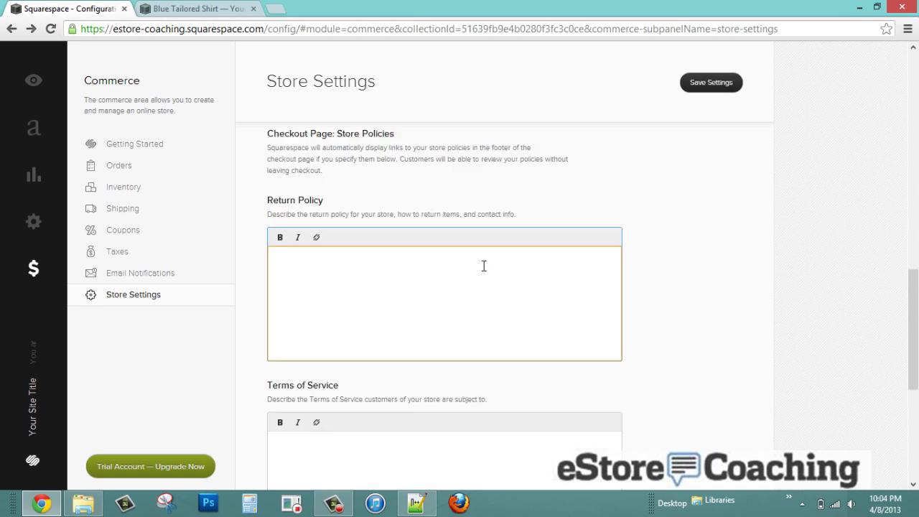
type("Our return policy here")
scroll(484, 265, "down", 2)
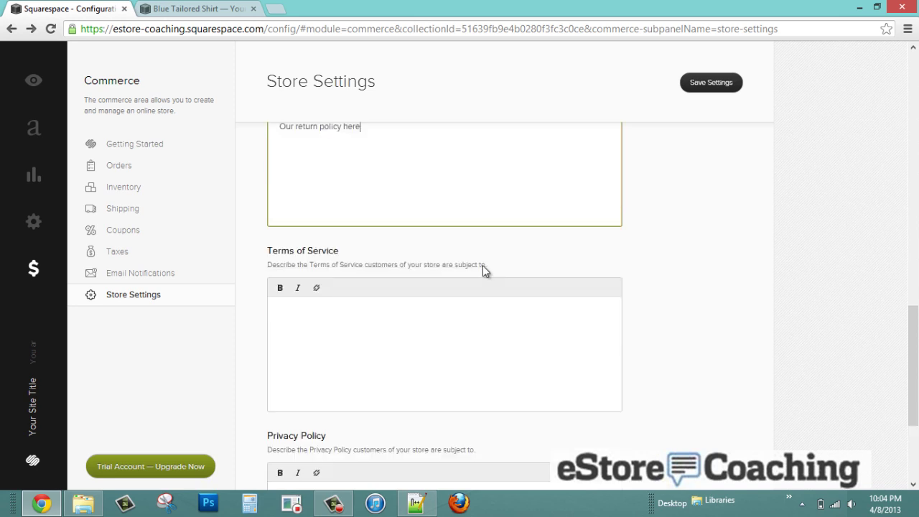
left_click(485, 313)
type("Our terms of ser")
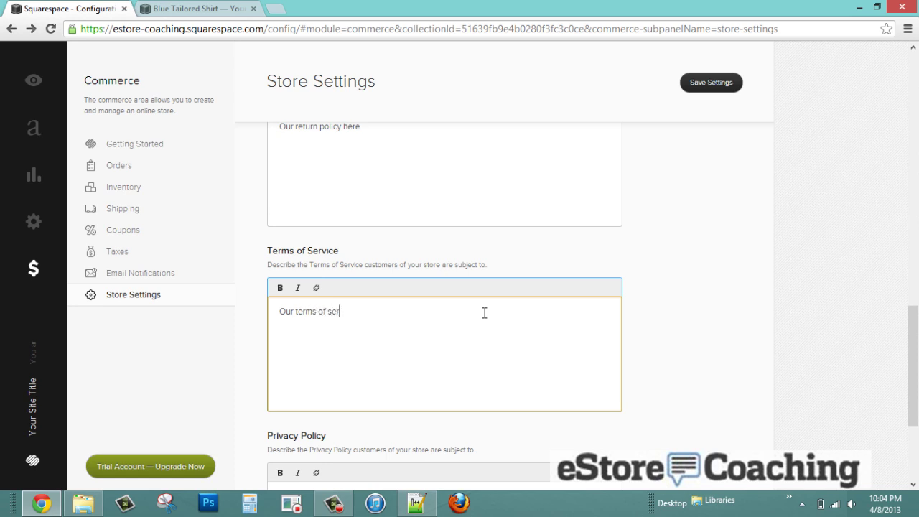
scroll(484, 313, "down", 3)
left_click(484, 314)
type("Some privacy stuff")
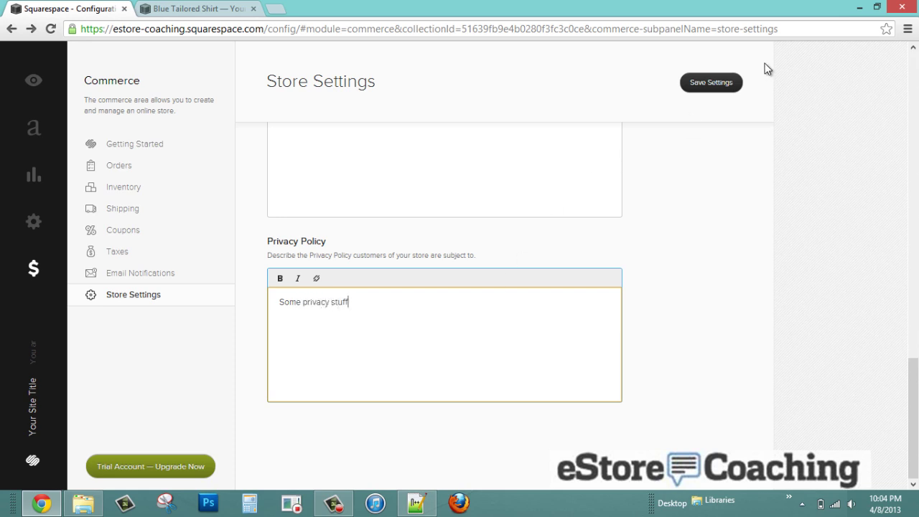
Save the policy settings and confirm saving the changes when leaving for Inventory.
left_click(723, 87)
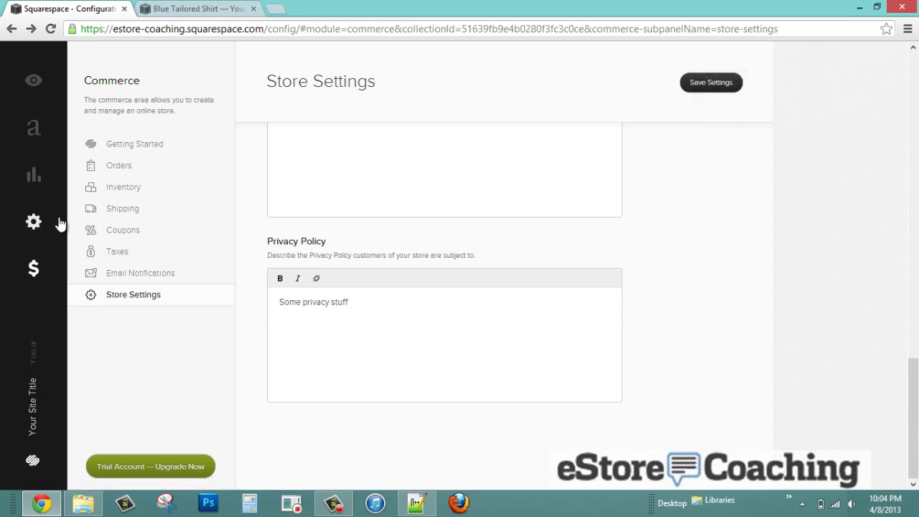
left_click(94, 186)
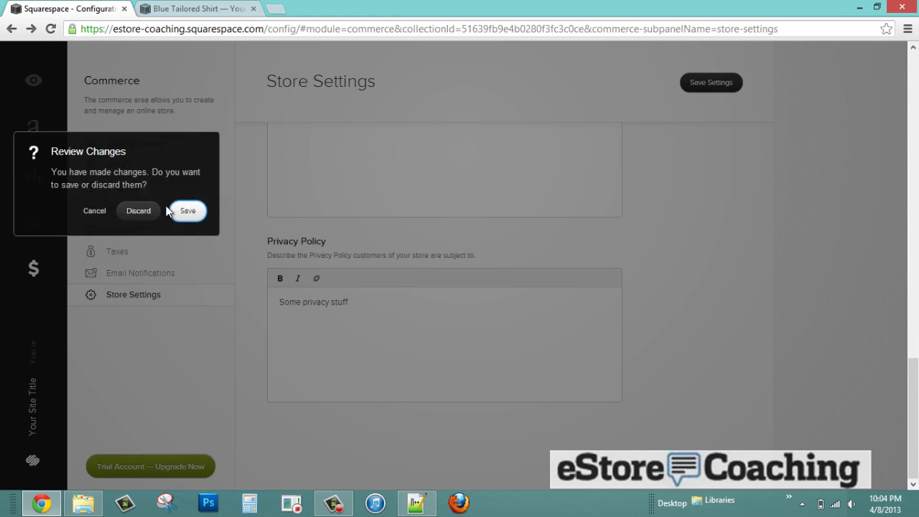
left_click(179, 216)
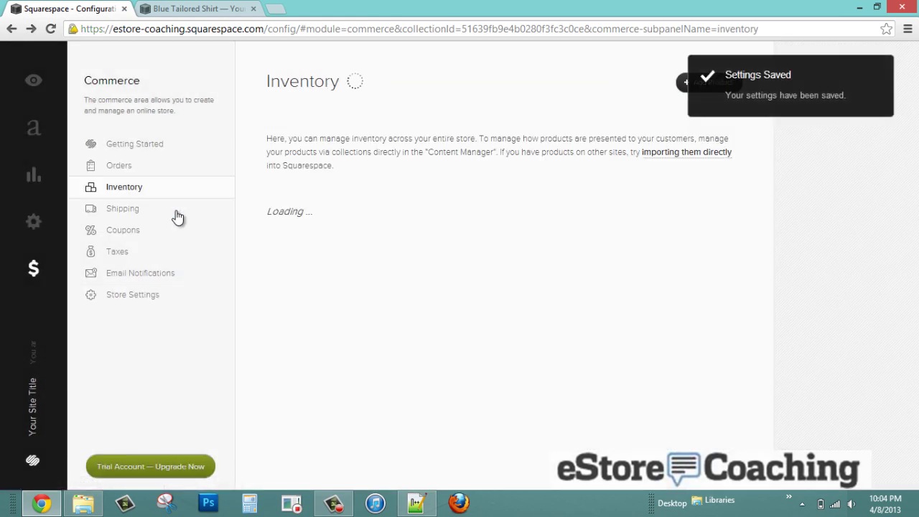
Locate the Stripe connection step and open the Stripe sign-up form from Store Settings.
scroll(435, 200, "down", 3)
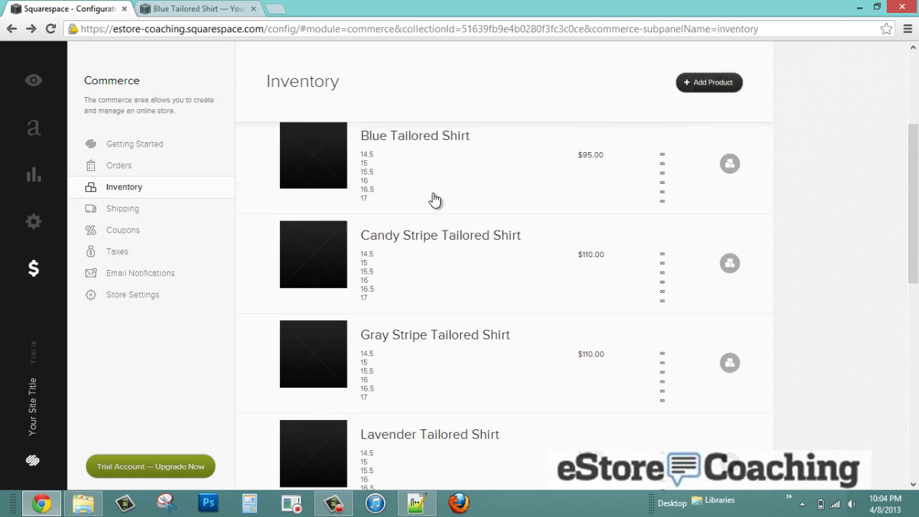
scroll(435, 200, "up", 3)
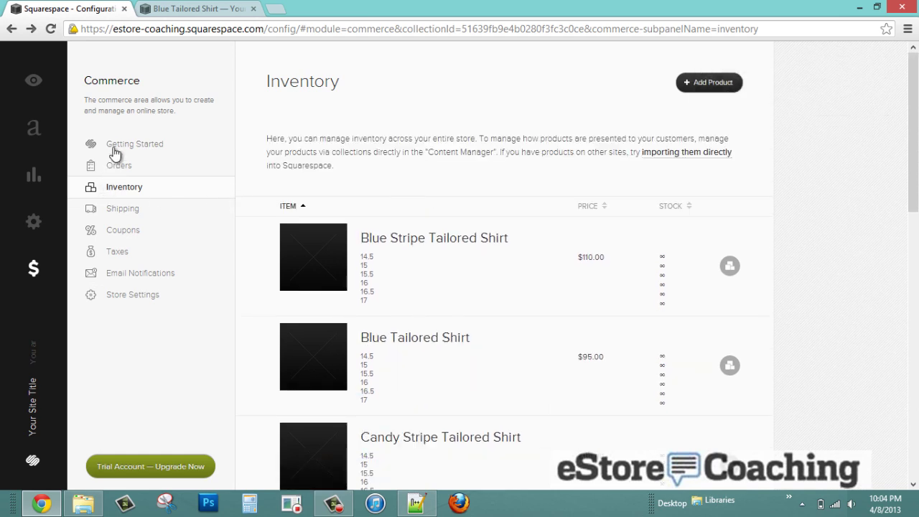
left_click(114, 153)
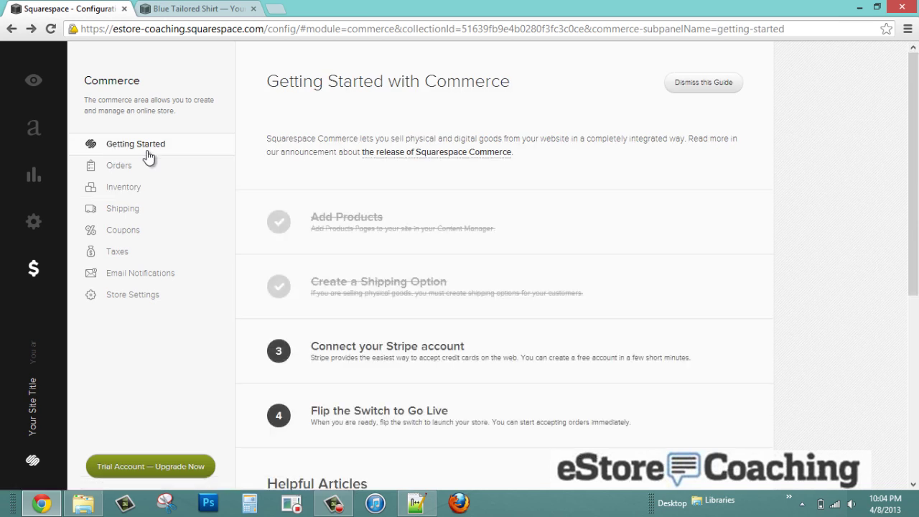
scroll(380, 198, "down", 1)
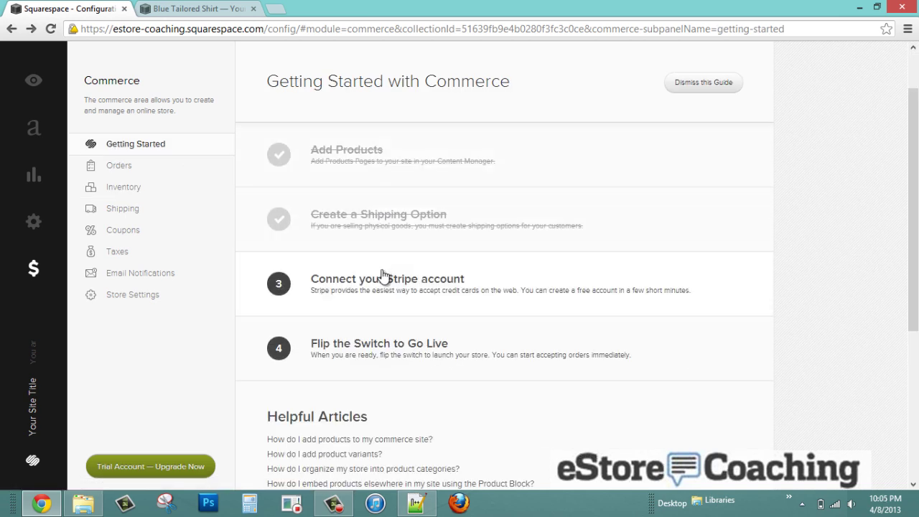
left_click(383, 277)
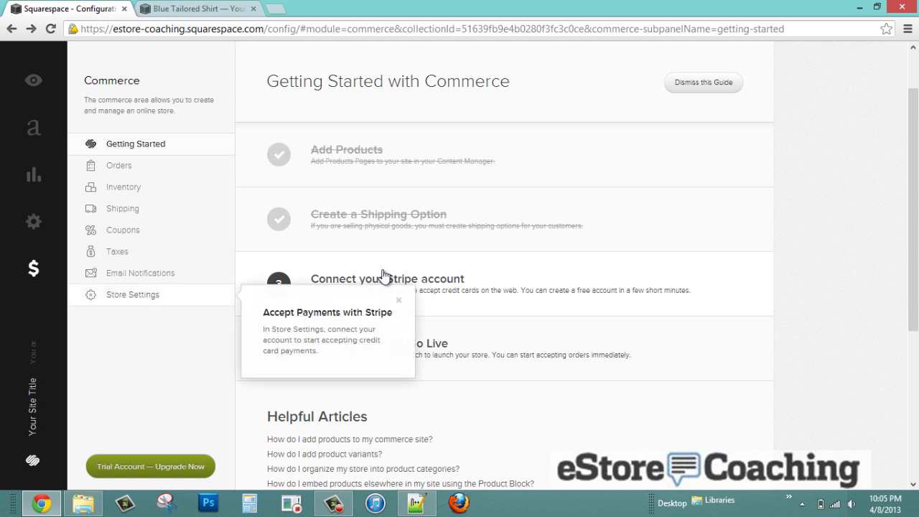
left_click(115, 294)
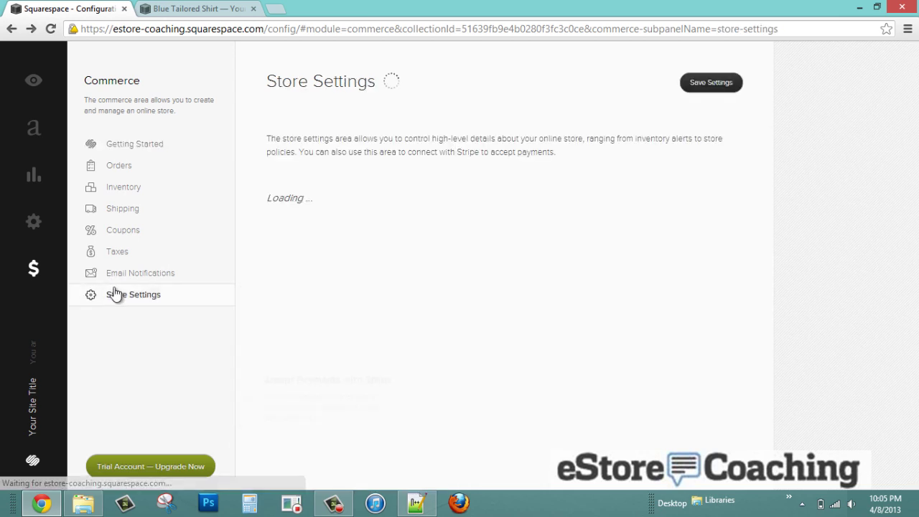
scroll(262, 245, "down", 1)
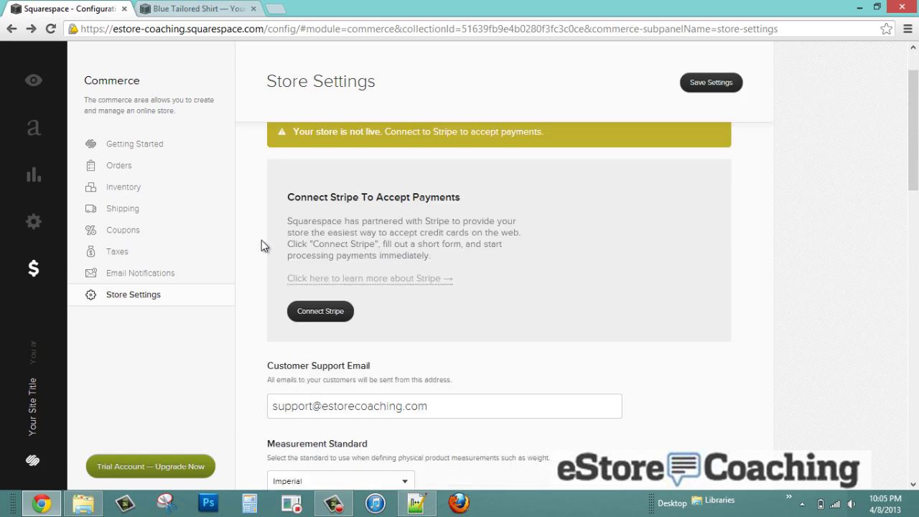
left_click(322, 311)
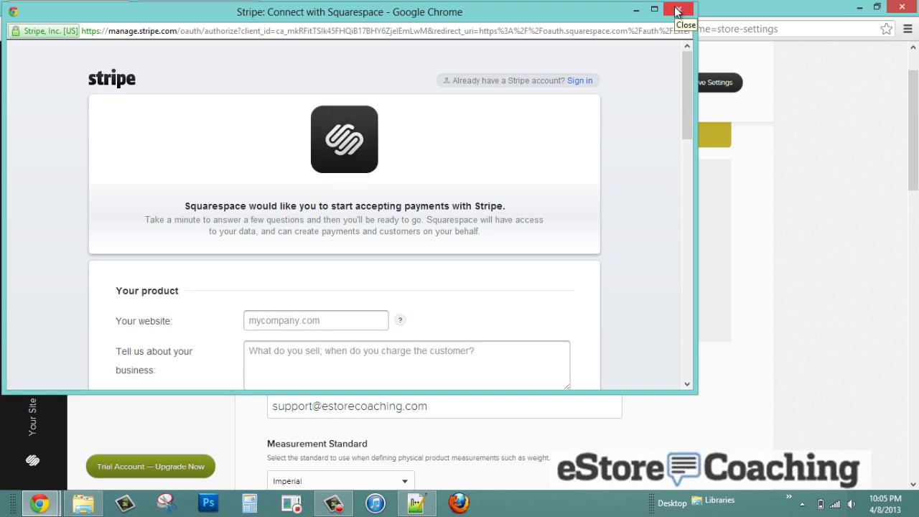
scroll(640, 146, "down", 4)
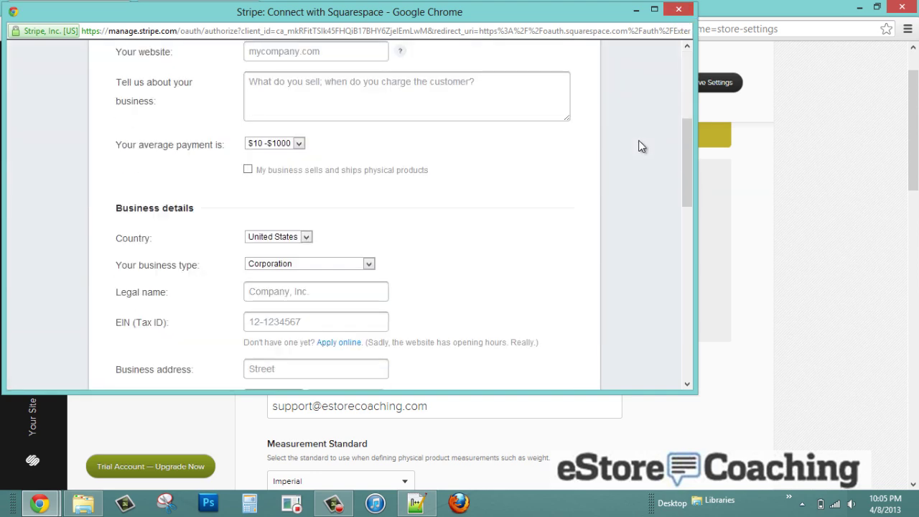
scroll(641, 146, "down", 7)
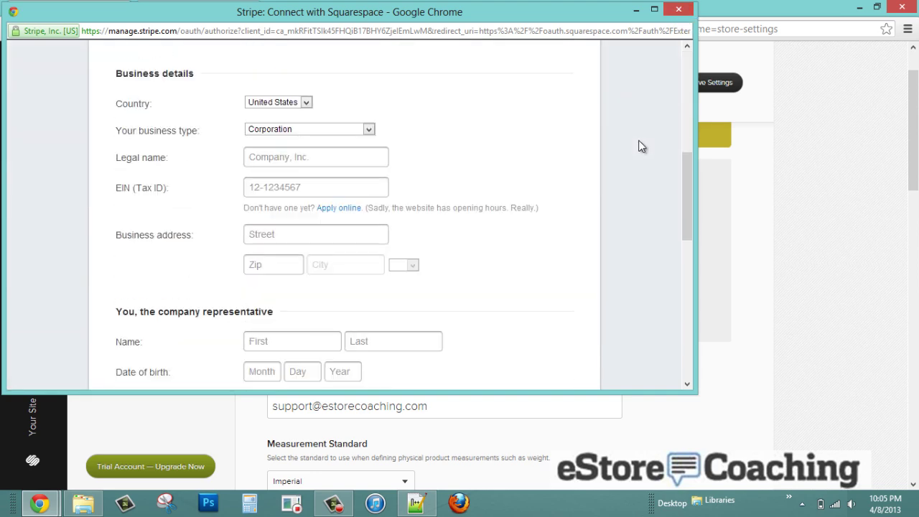
scroll(638, 146, "down", 4)
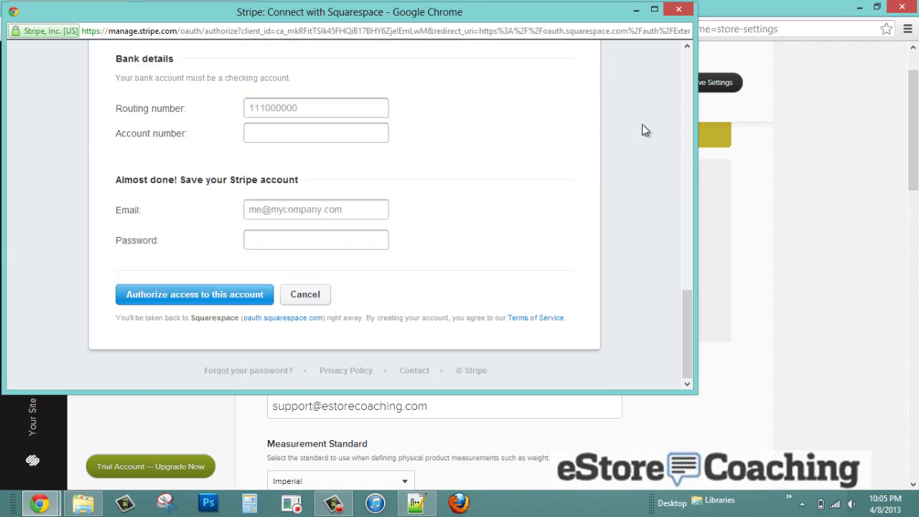
left_click(677, 18)
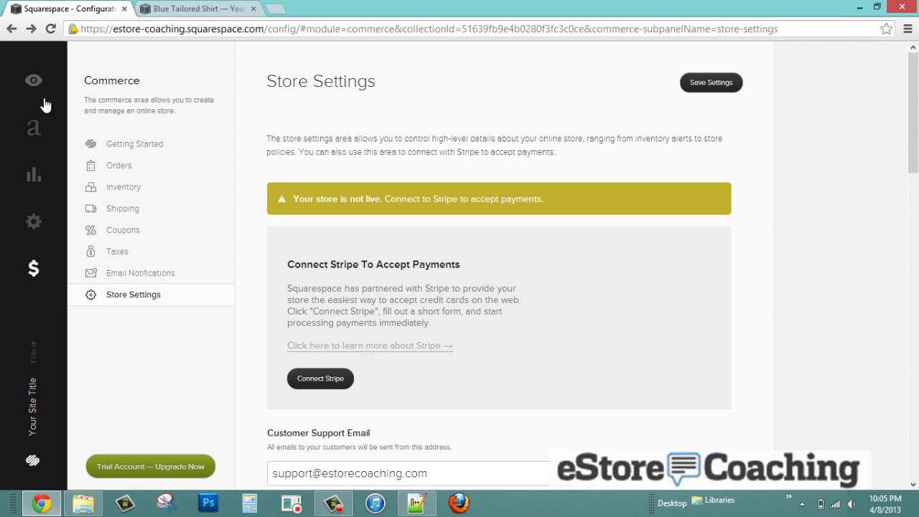
Create a new Link page under About titled Get Coached.
left_click(34, 129)
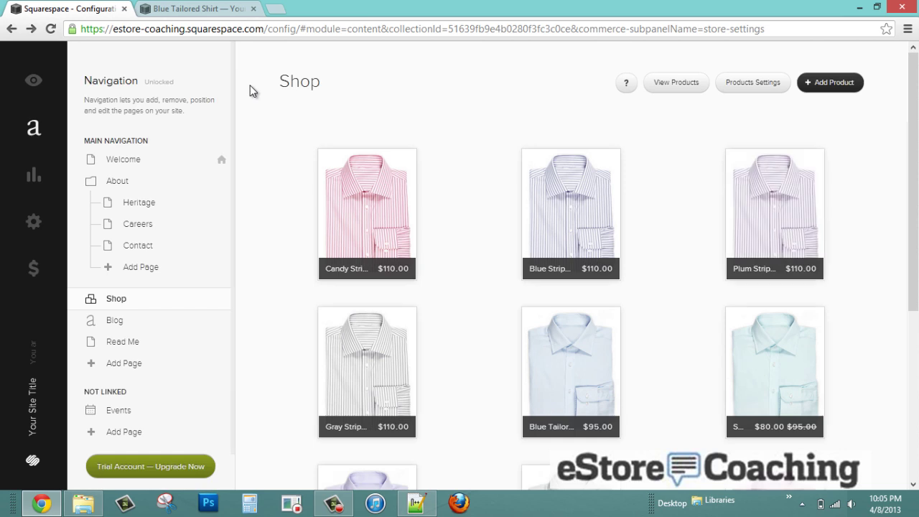
left_click(149, 276)
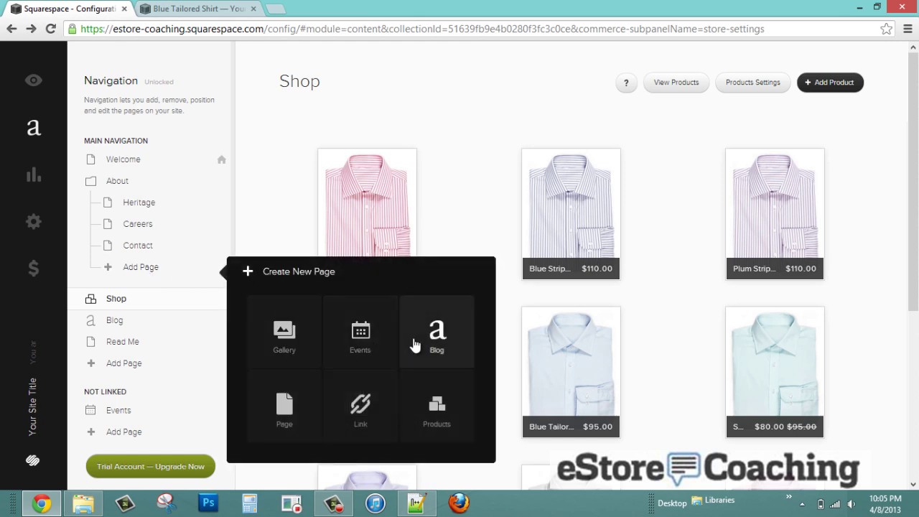
left_click(375, 408)
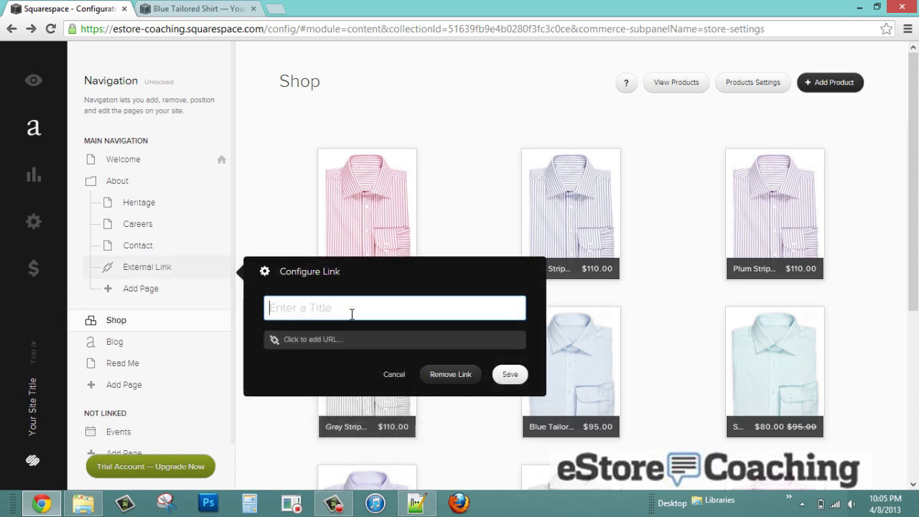
type("Get Coached")
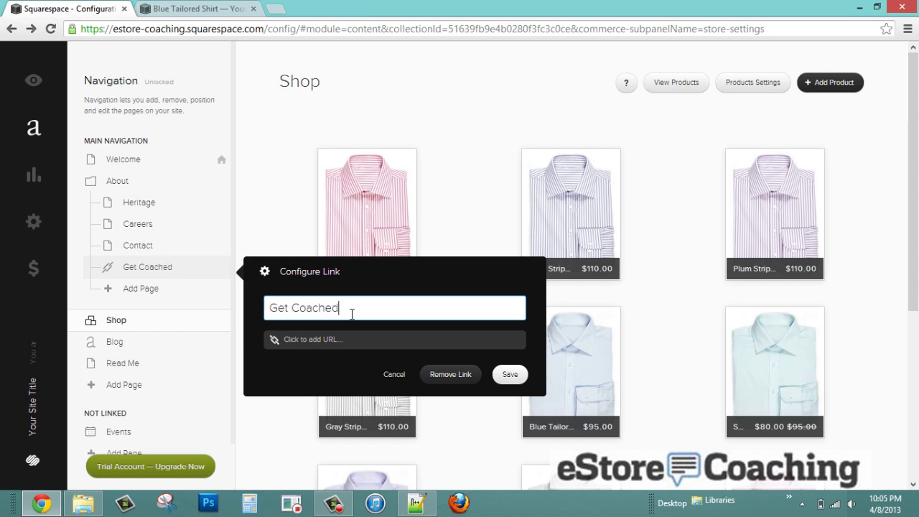
key("Tab")
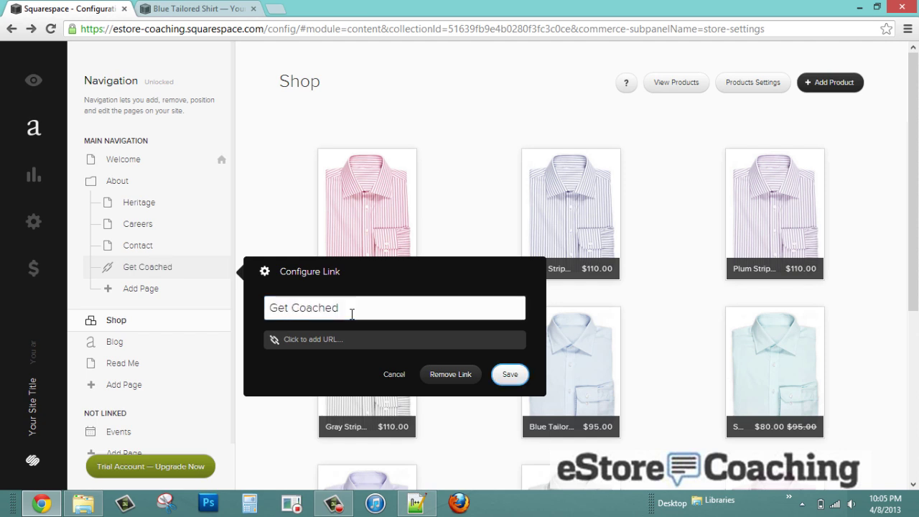
left_click(353, 342)
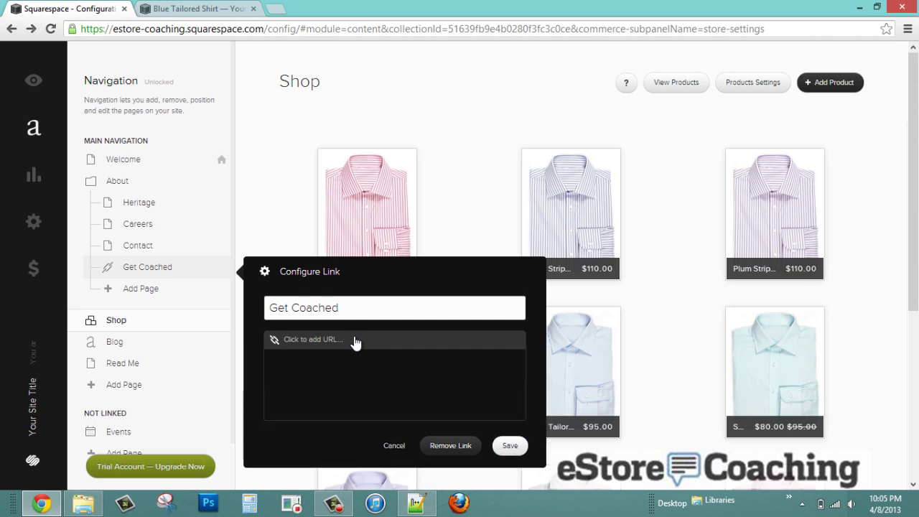
type("www")
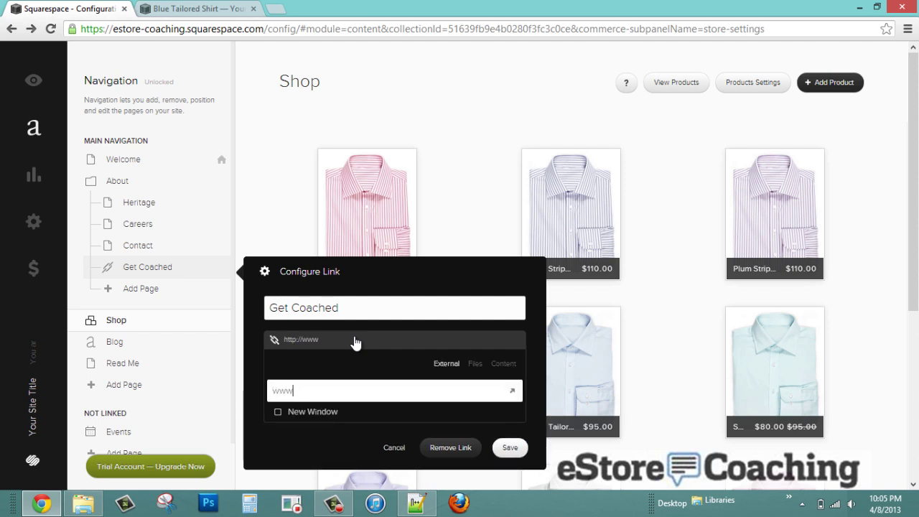
type(".estorecoaching.com")
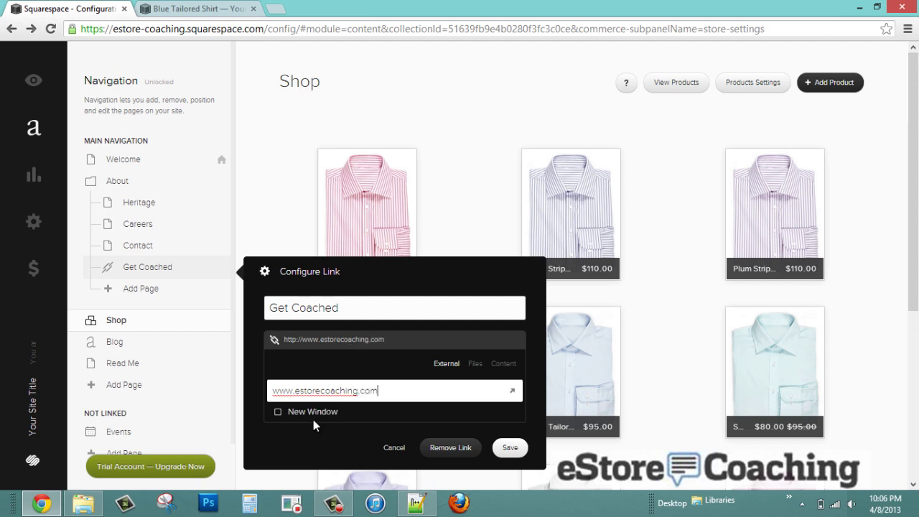
left_click(514, 453)
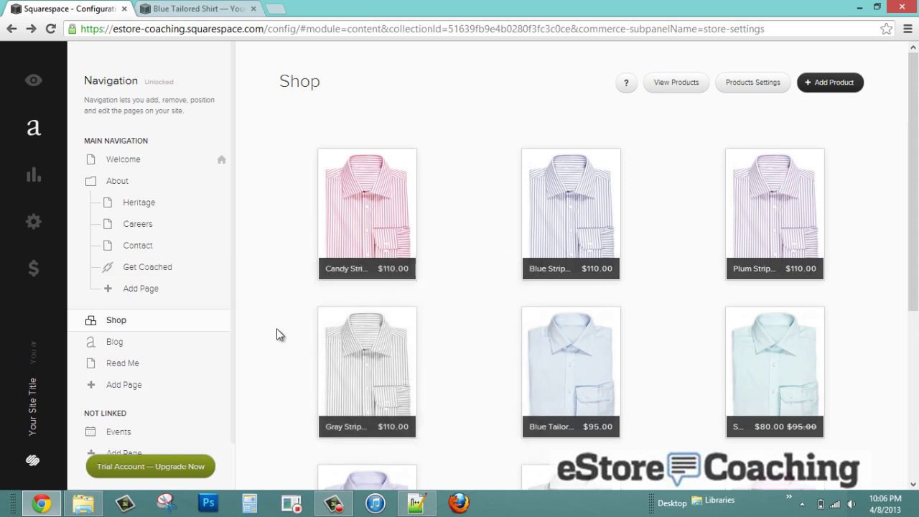
left_click_drag(128, 266, 132, 230)
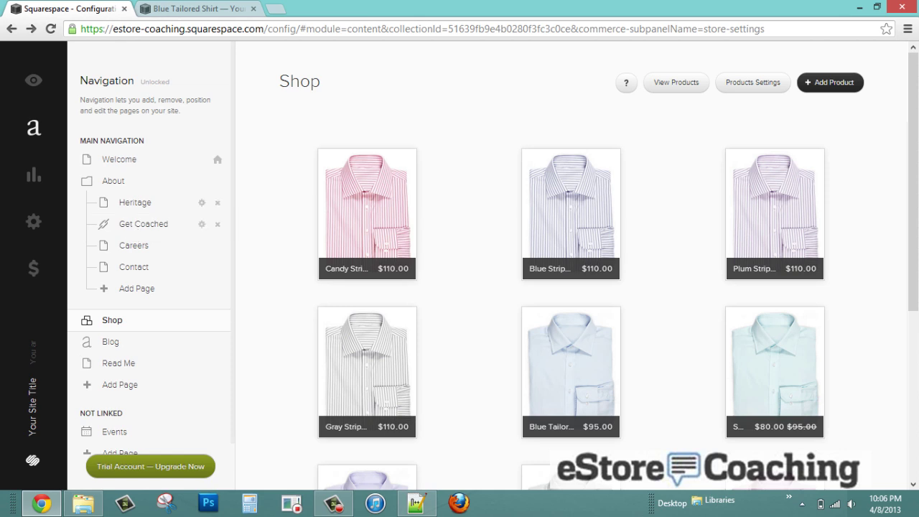
left_click(133, 208)
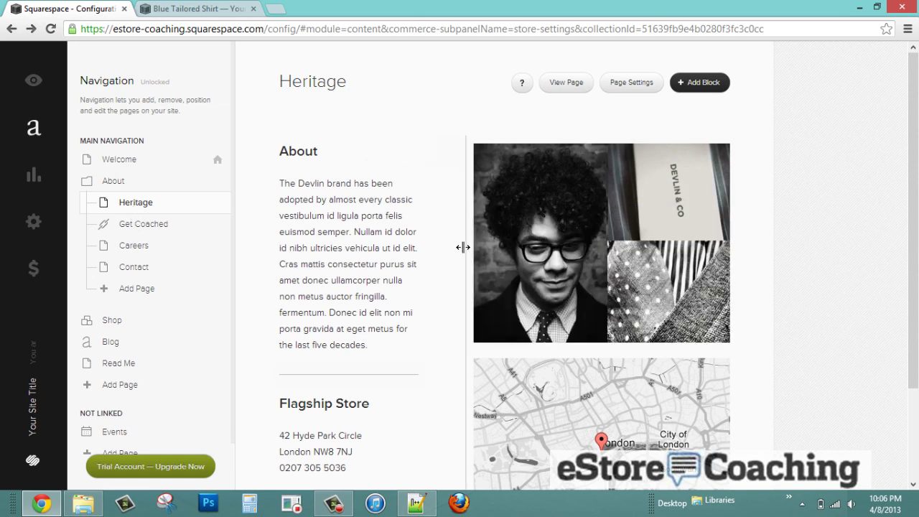
Widen the About text column on the Heritage page.
left_click_drag(481, 246, 537, 245)
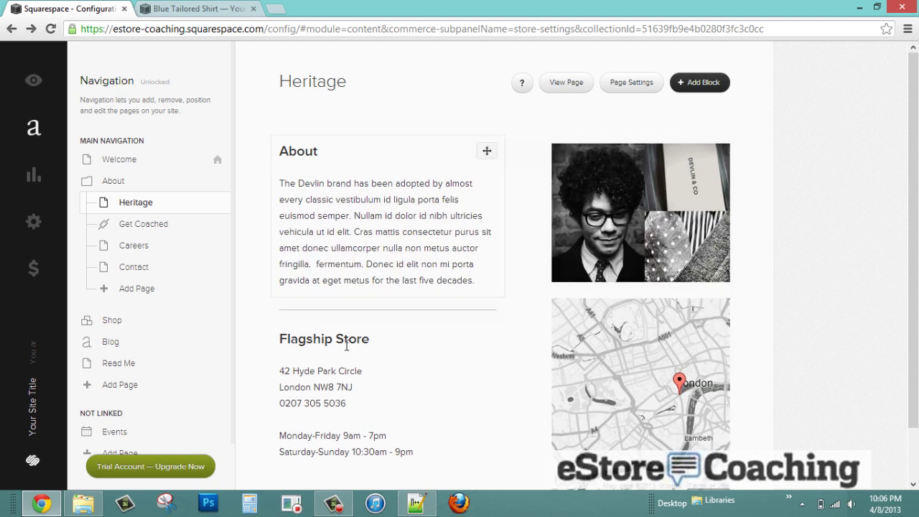
left_click(332, 366)
left_click_drag(332, 370, 333, 341)
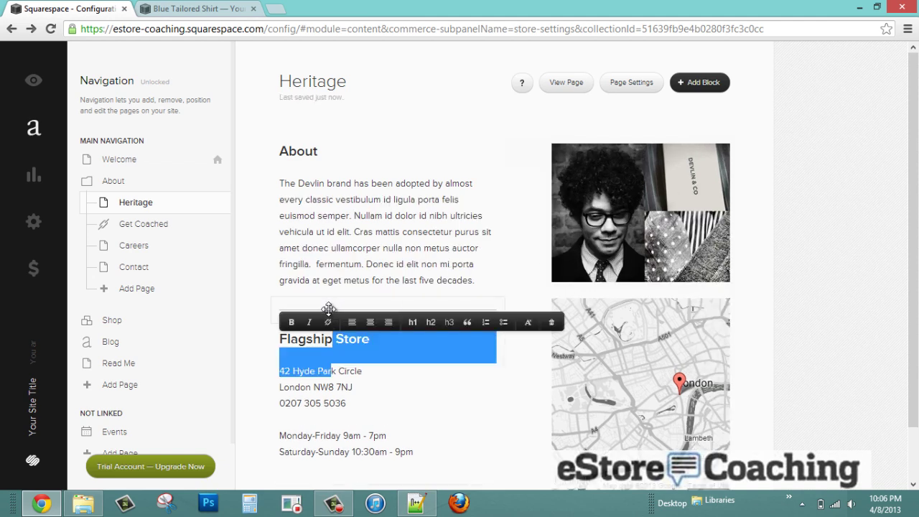
left_click(325, 340)
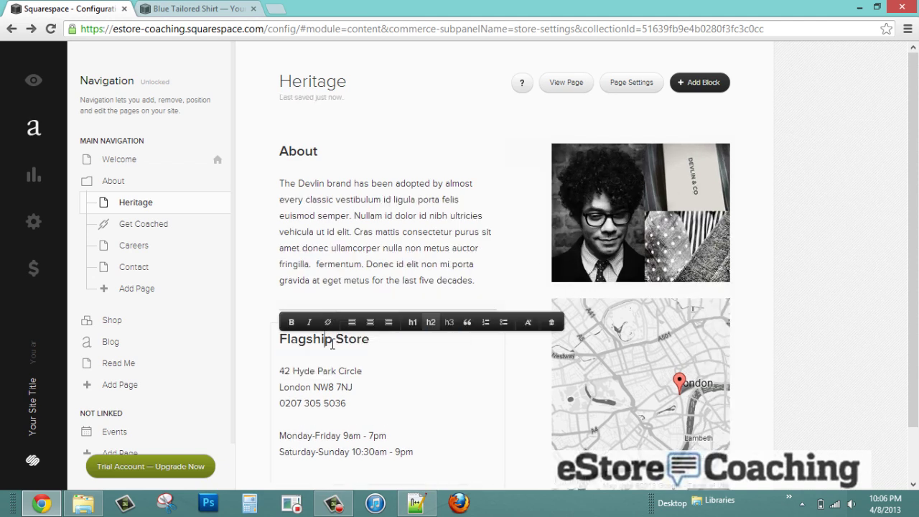
Reposition the section divider and move the Flagship Store block above About.
left_click(459, 260)
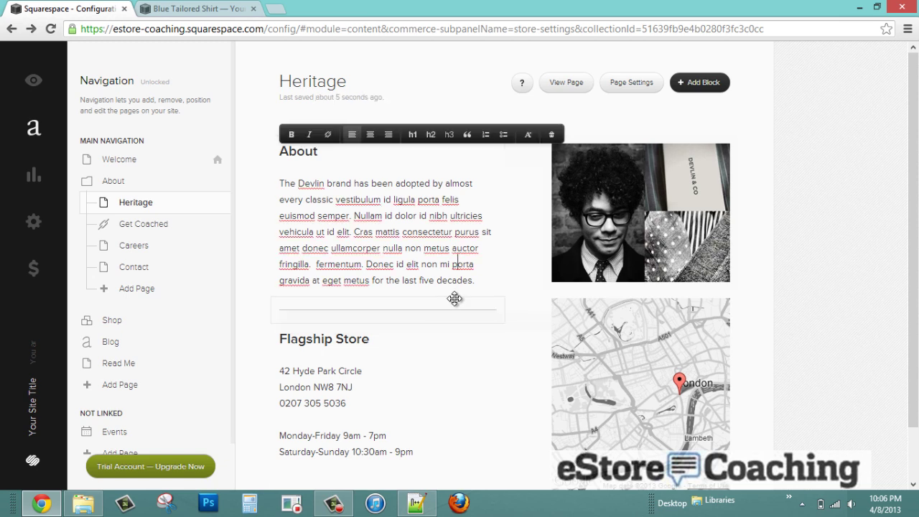
mouse_move(455, 301)
left_mouse_down()
mouse_move(450, 360)
mouse_move(496, 338)
mouse_move(449, 376)
left_mouse_up()
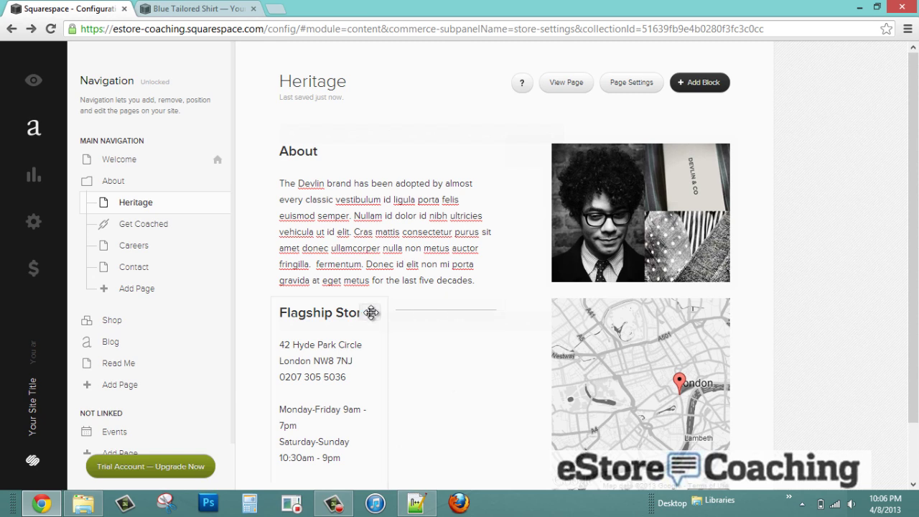
left_click_drag(362, 313, 361, 141)
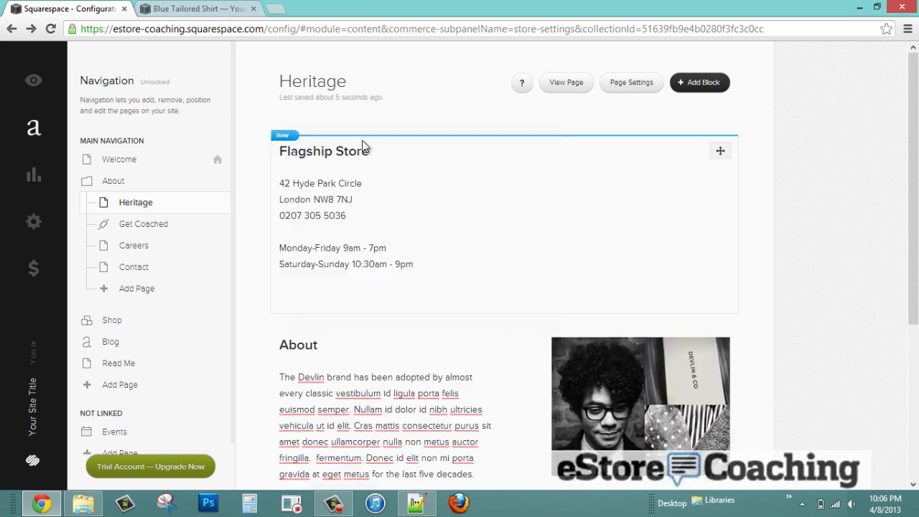
scroll(456, 228, "down", 4)
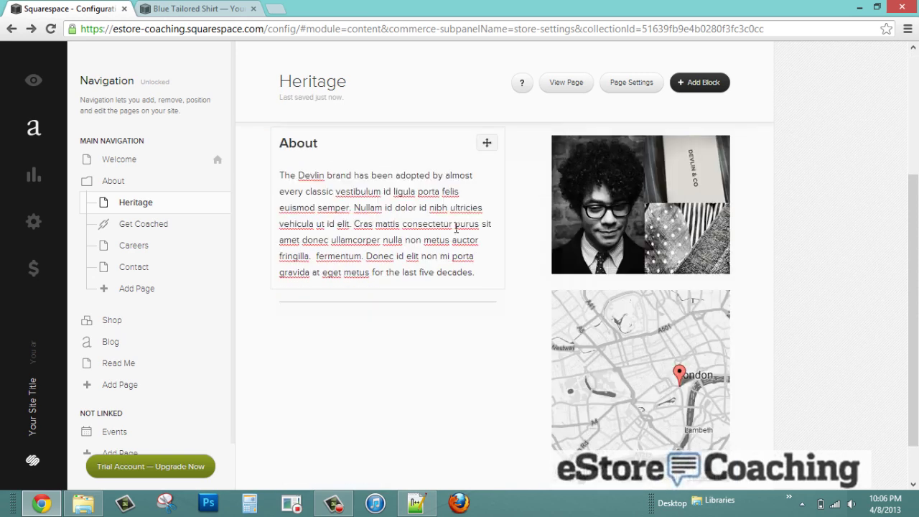
scroll(455, 228, "up", 4)
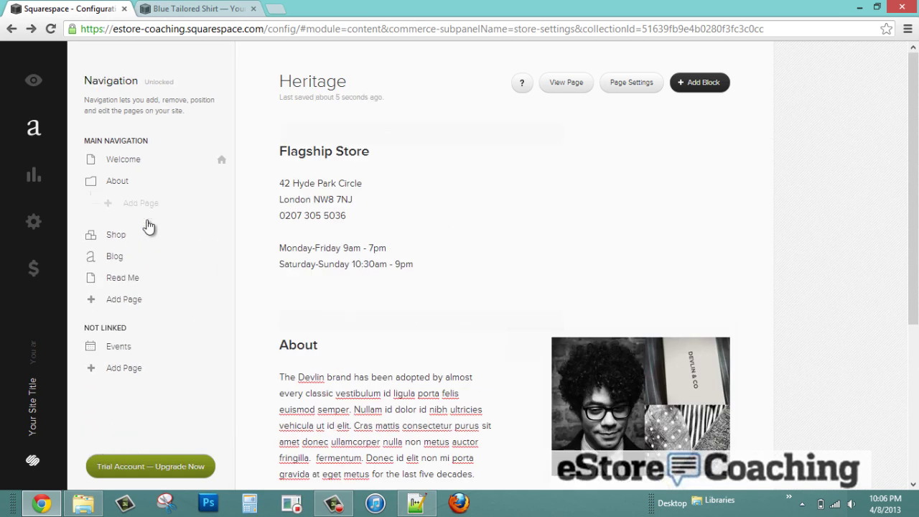
left_click(122, 183)
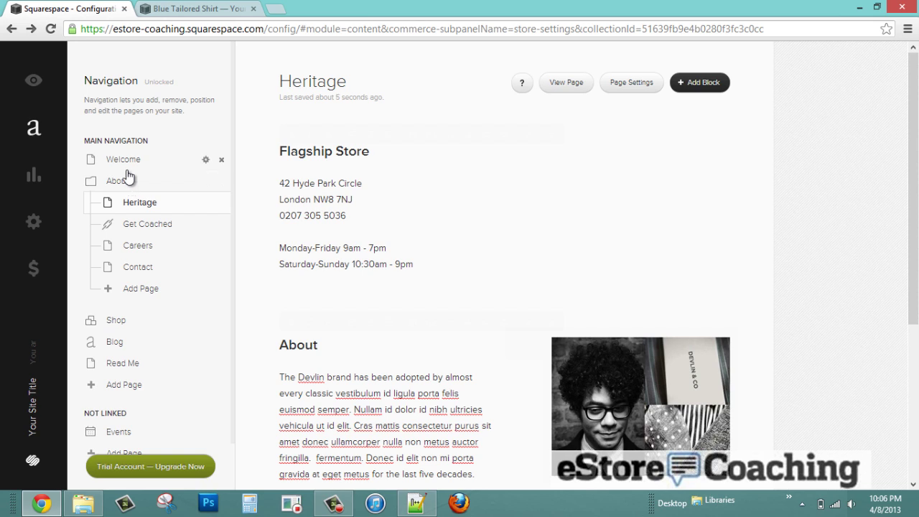
left_click(116, 321)
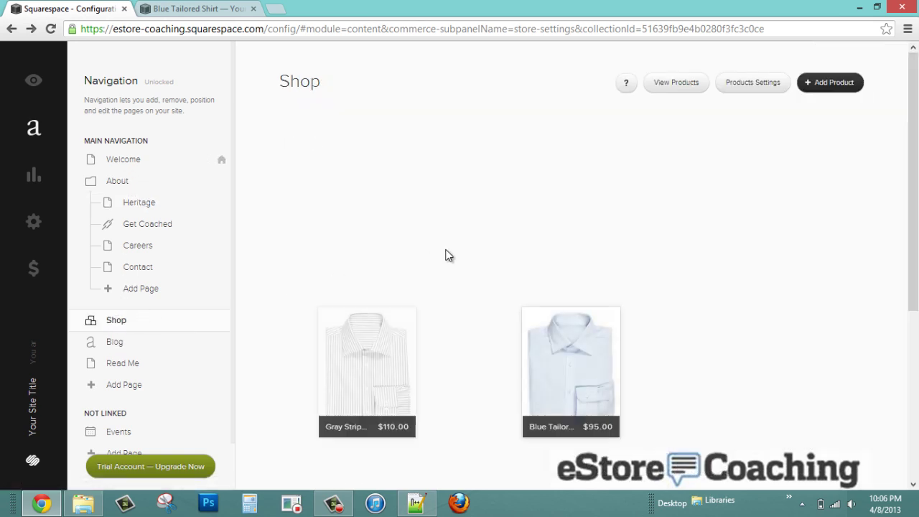
Open the Esquire Handbook of Style post from the Blog page.
scroll(447, 254, "down", 1)
scroll(218, 377, "down", 1)
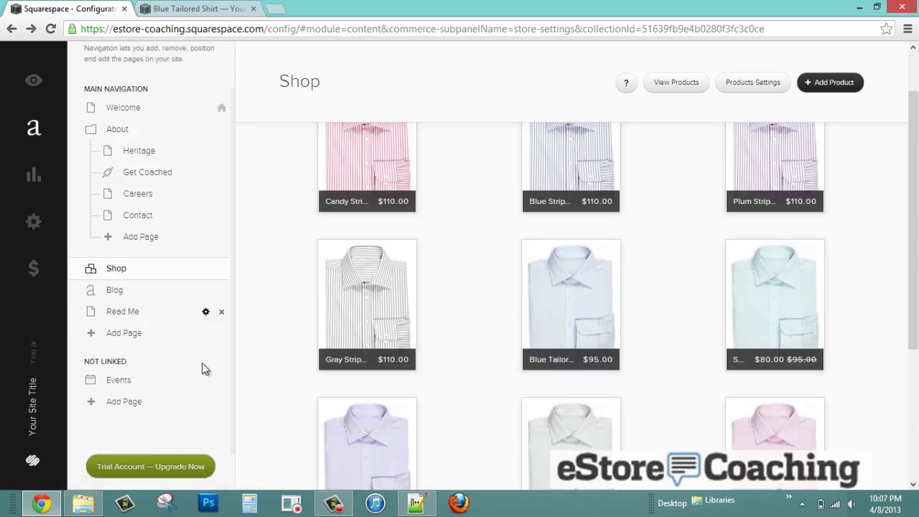
left_click(124, 291)
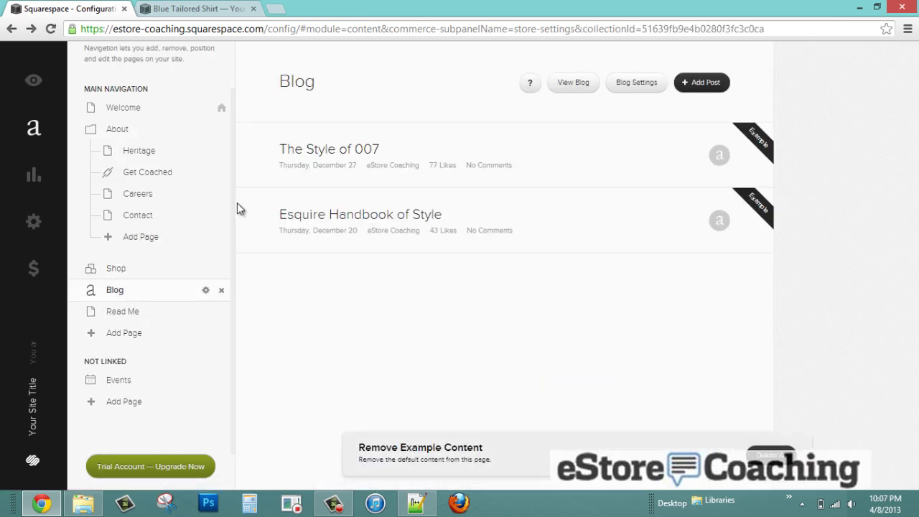
left_click(402, 235)
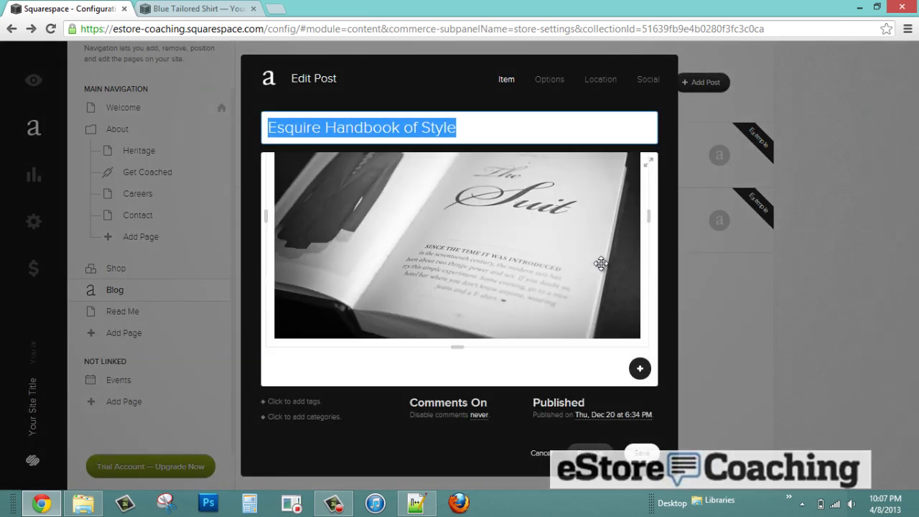
Shrink the post image to about 310 px, place it top-left of the text, and save.
left_click_drag(648, 214, 524, 239)
scroll(527, 236, "up", 2)
left_click_drag(440, 345, 435, 233)
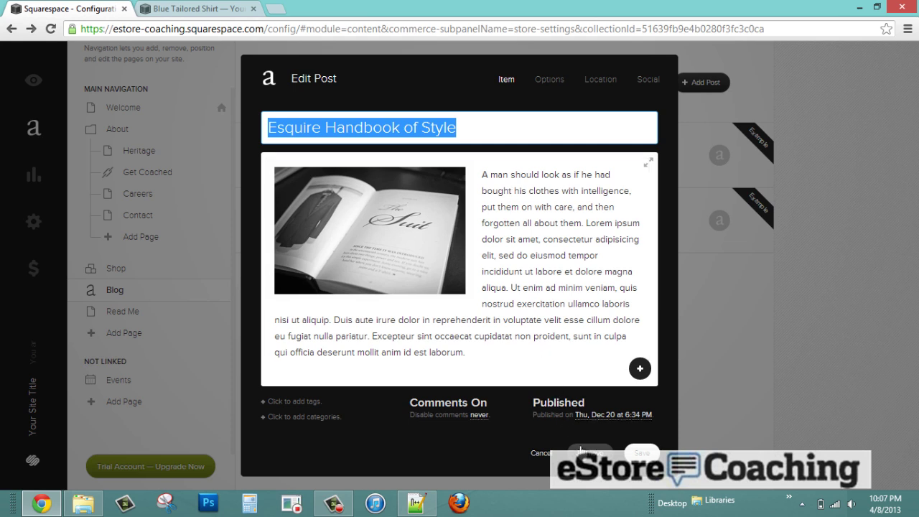
left_click(641, 453)
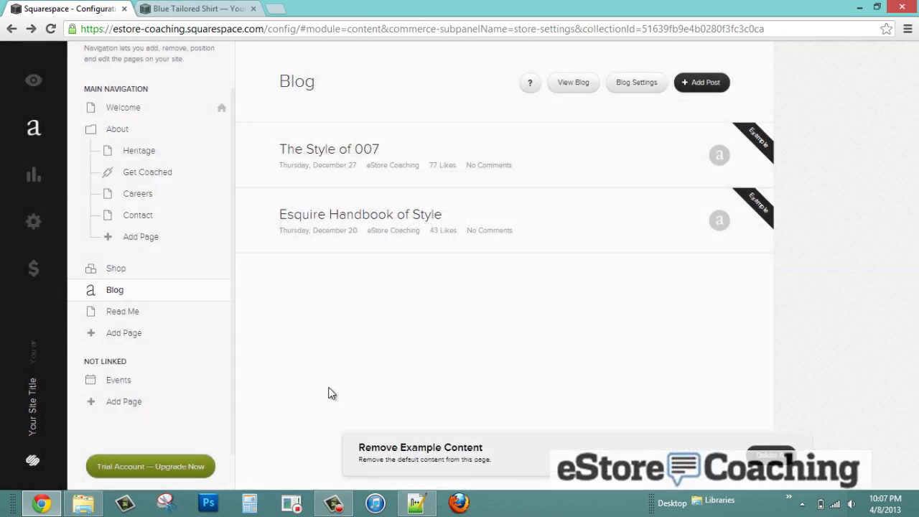
left_click(104, 315)
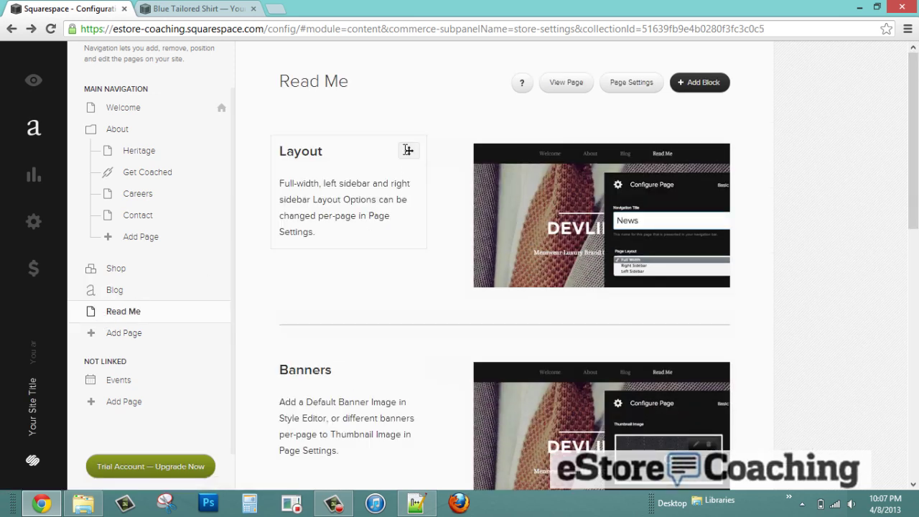
Briefly edit the Layout text block and scroll through the Read Me page.
left_click(405, 149)
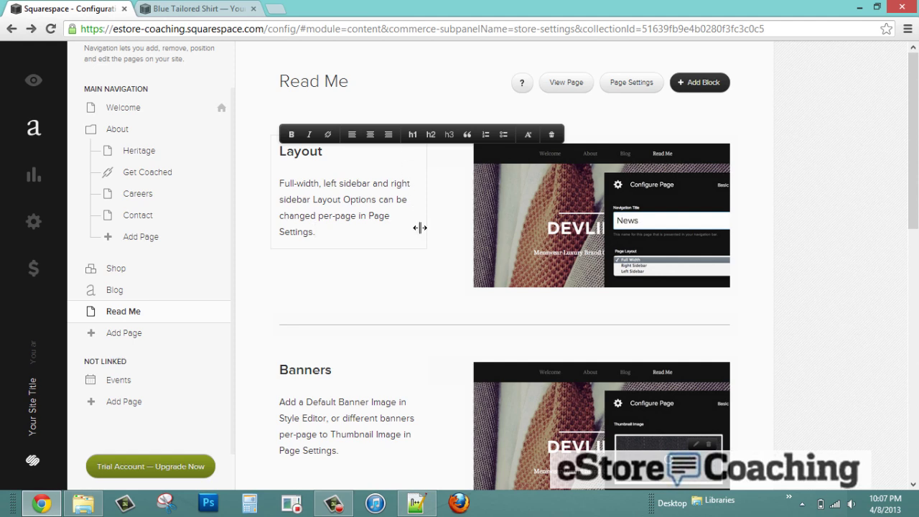
left_click(449, 273)
scroll(448, 272, "down", 2)
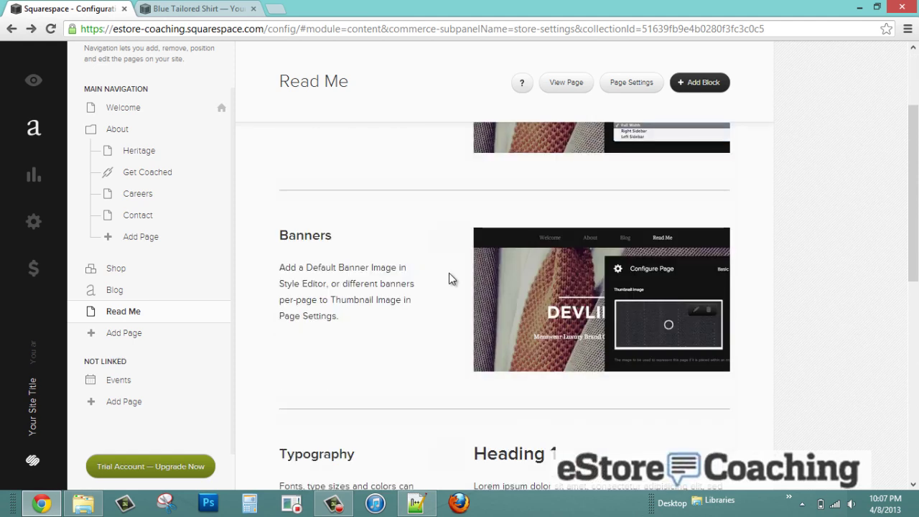
scroll(449, 273, "down", 3)
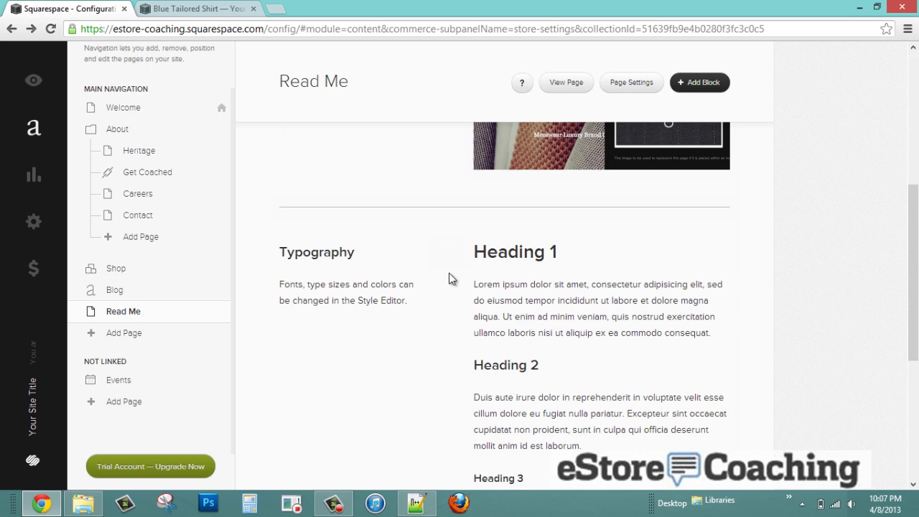
scroll(449, 273, "down", 1)
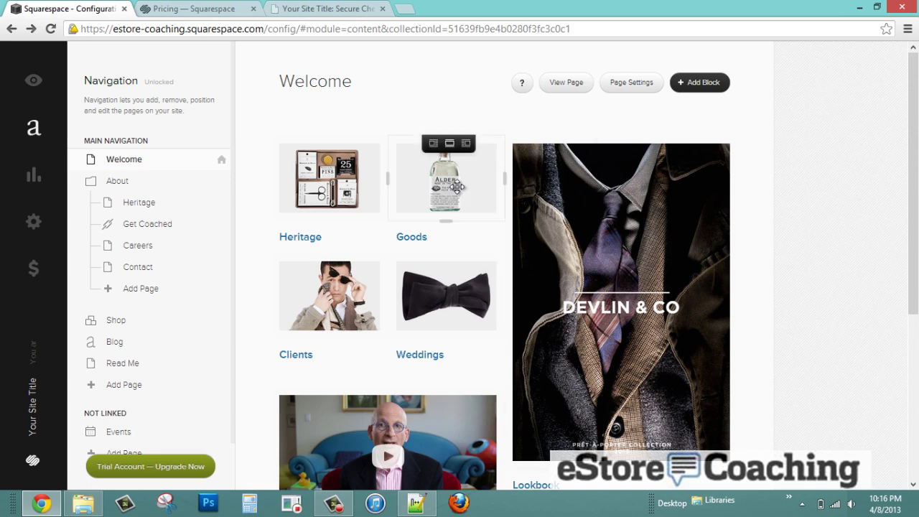
Move Goods beside Heritage, crop the Clients image shorter, and enlarge the bottle image.
left_click_drag(455, 186, 296, 212)
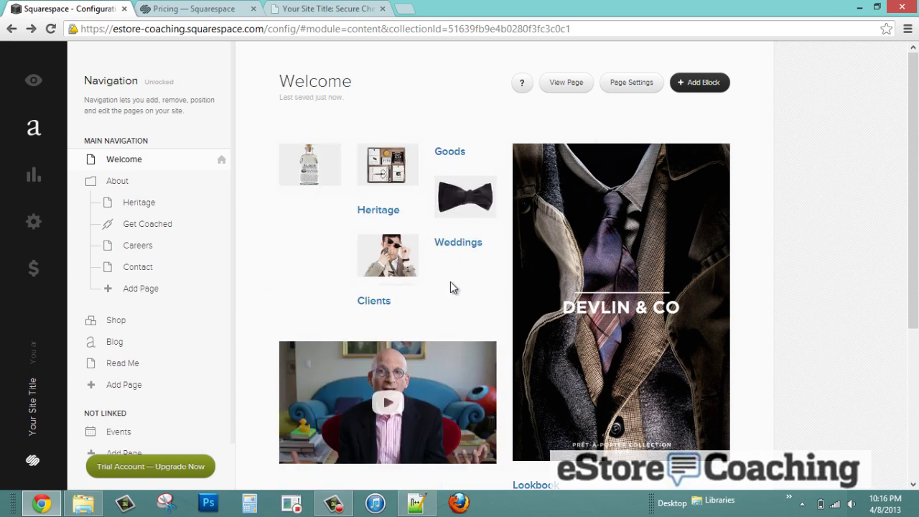
left_click_drag(388, 277, 388, 250)
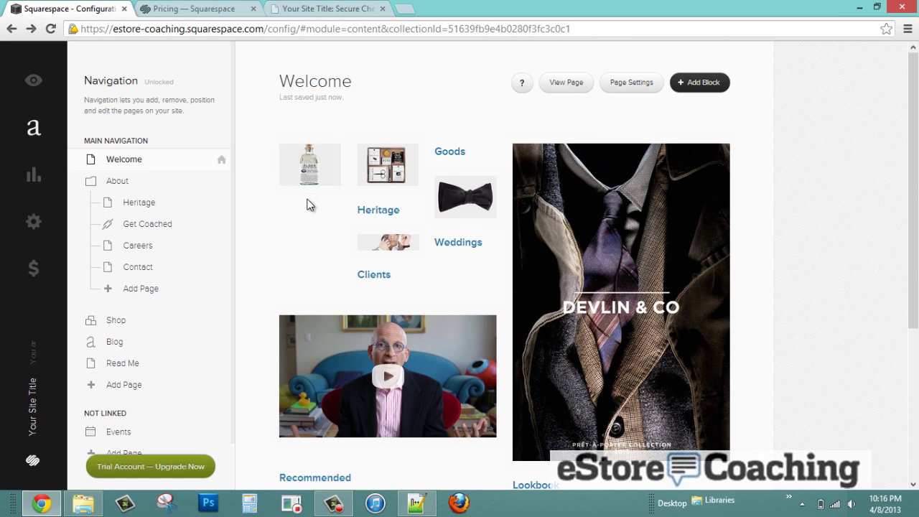
left_click_drag(306, 197, 318, 257)
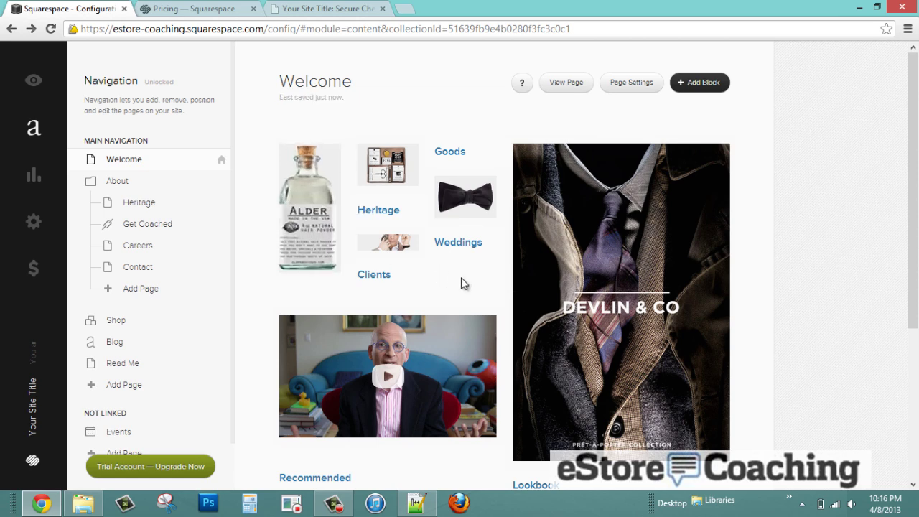
scroll(462, 280, "down", 2)
scroll(464, 280, "down", 2)
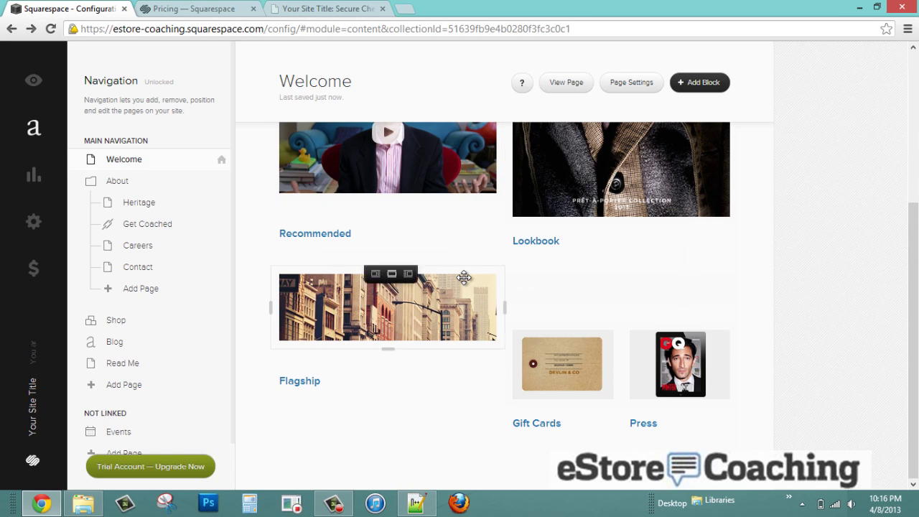
scroll(464, 280, "up", 4)
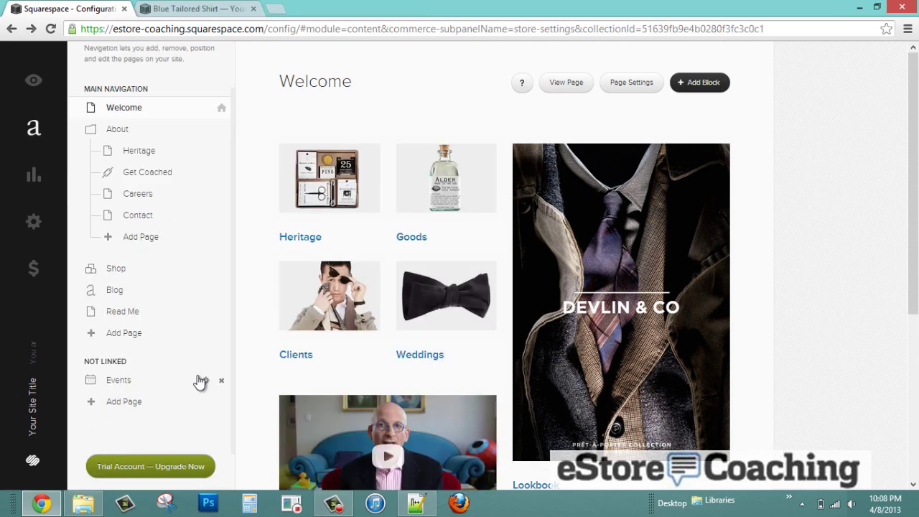
scroll(200, 381, "down", 1)
scroll(199, 381, "down", 2)
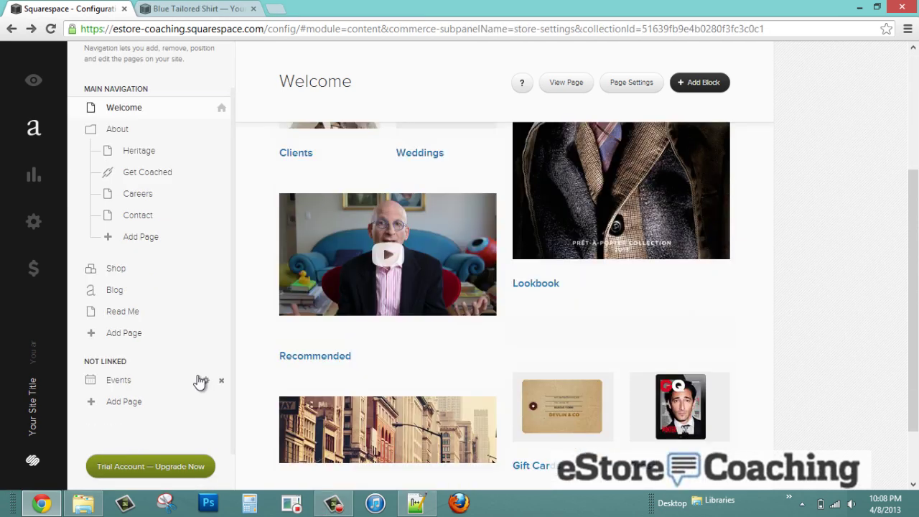
scroll(200, 381, "down", 1)
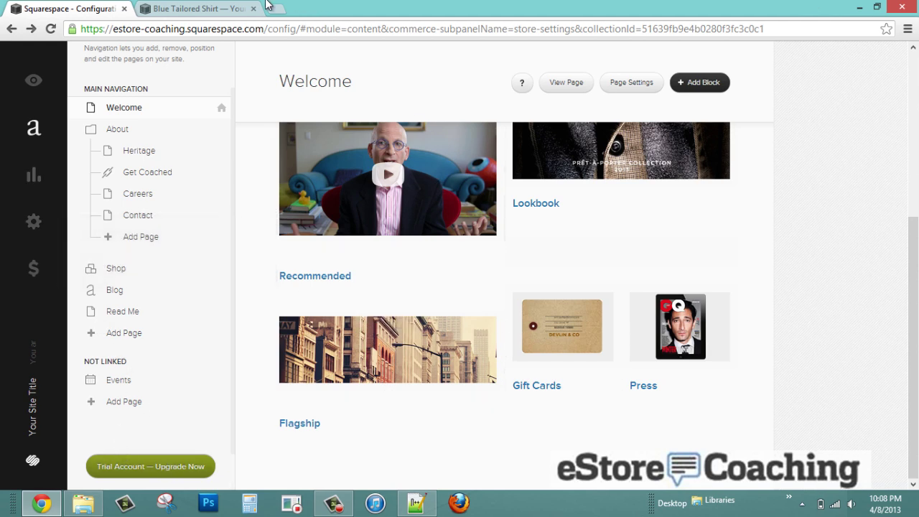
Add a size 14.5 Blue Tailored Shirt to the cart.
left_click(196, 9)
scroll(567, 333, "down", 3)
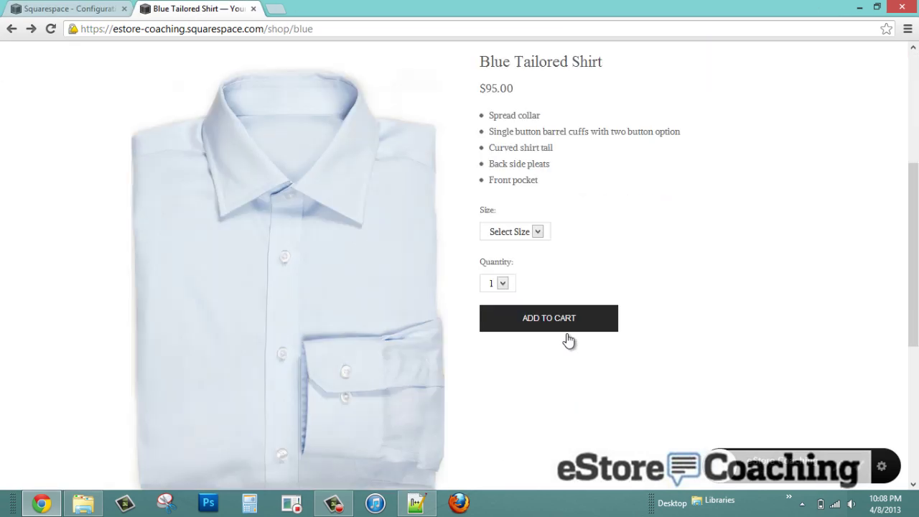
left_click(528, 231)
left_click(512, 261)
left_click(532, 330)
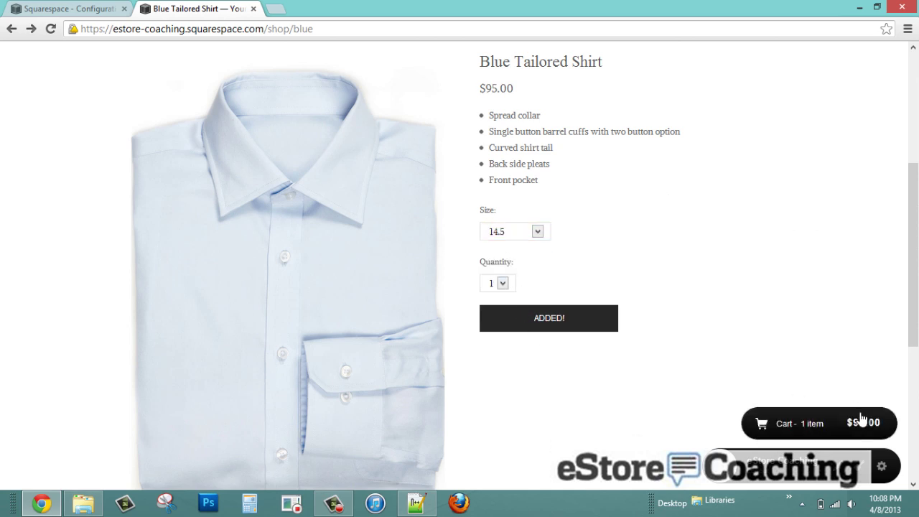
Go from the cart to secure checkout, entering the site's visitor access password.
left_click(827, 425)
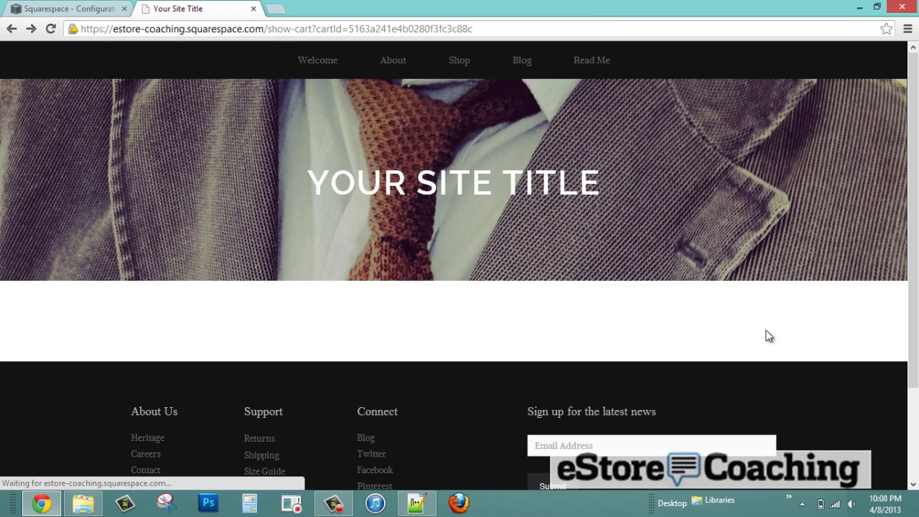
scroll(768, 335, "down", 3)
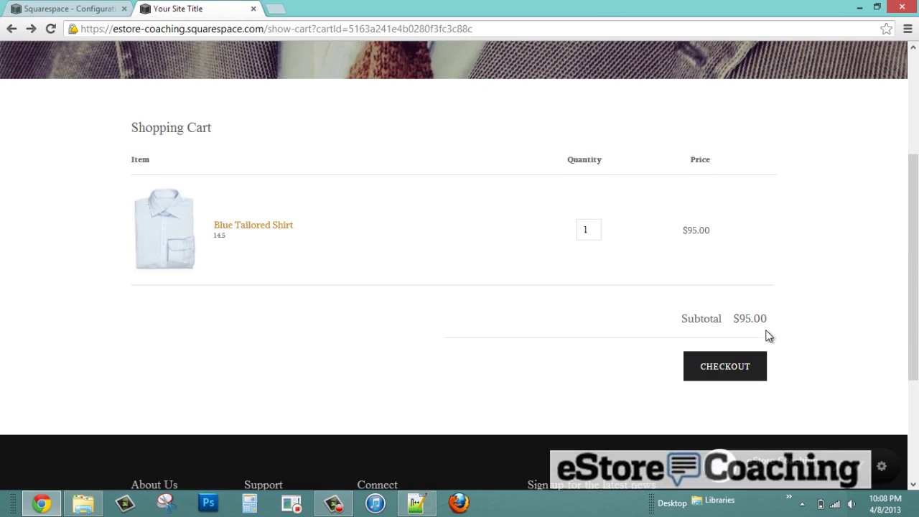
left_click(715, 367)
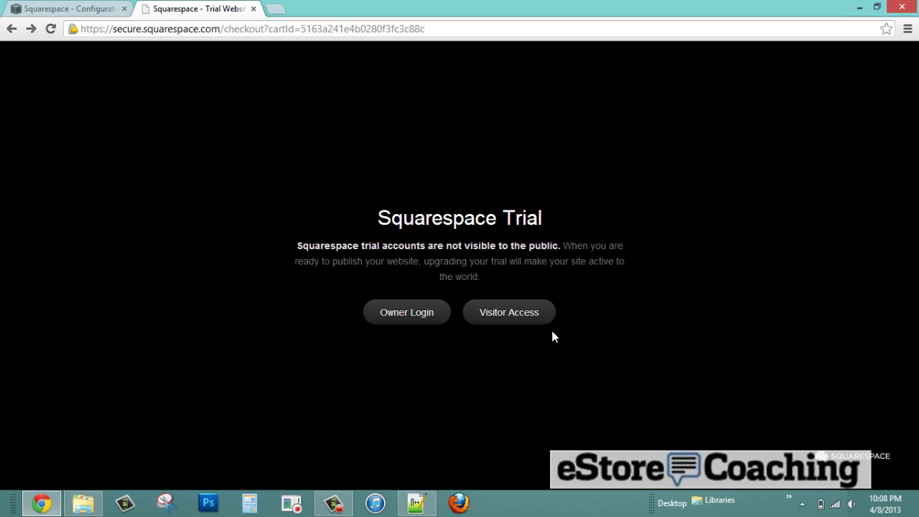
left_click(506, 324)
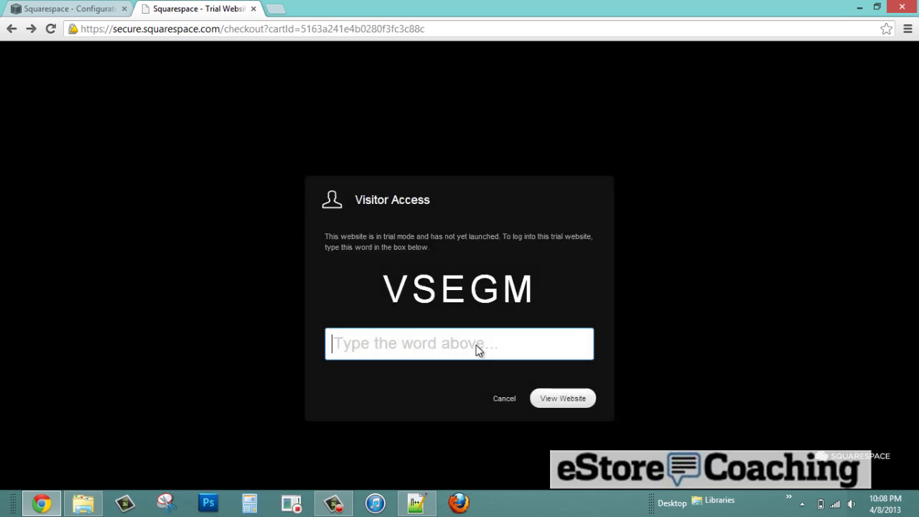
left_click(553, 398)
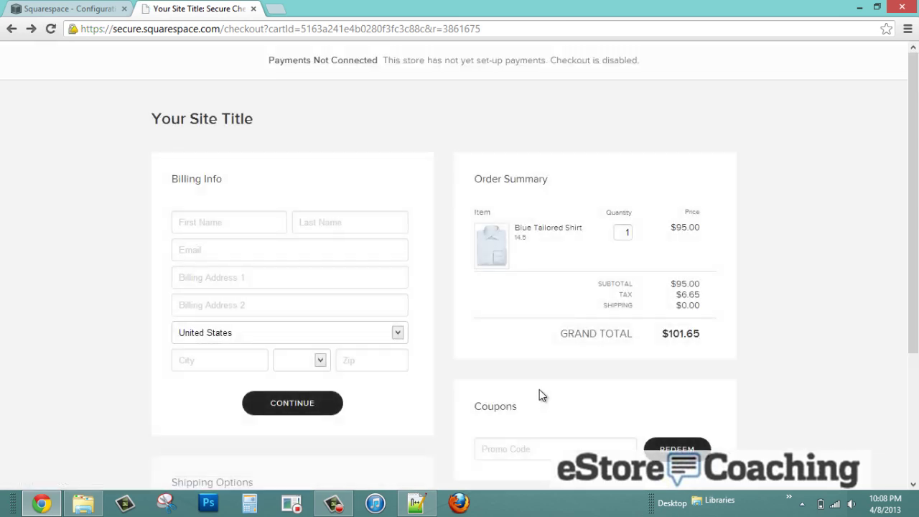
Enter the billing first name, last name and suggested email address at checkout.
scroll(425, 355, "down", 2)
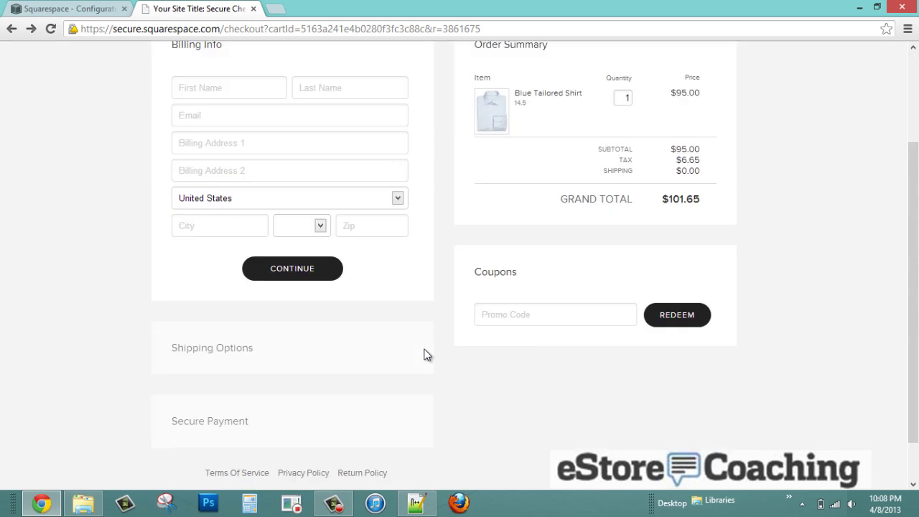
scroll(425, 354, "down", 1)
scroll(425, 355, "up", 3)
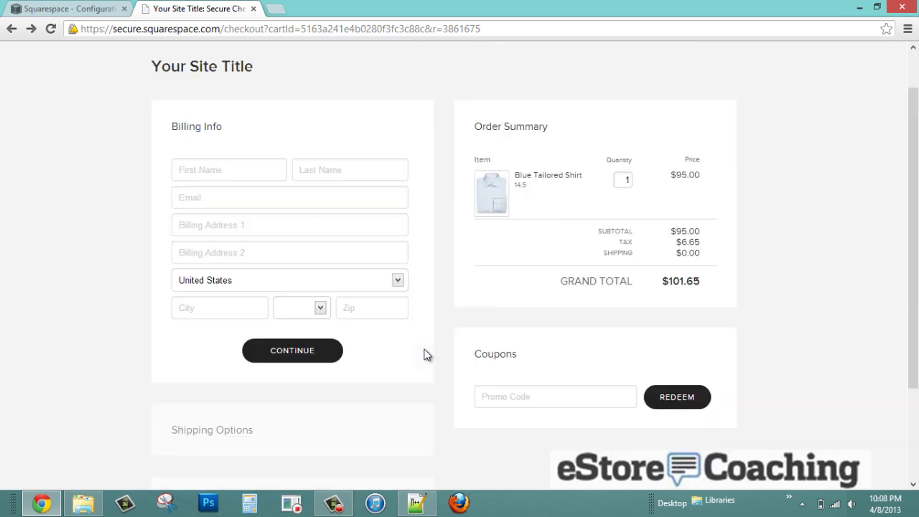
left_click(256, 224)
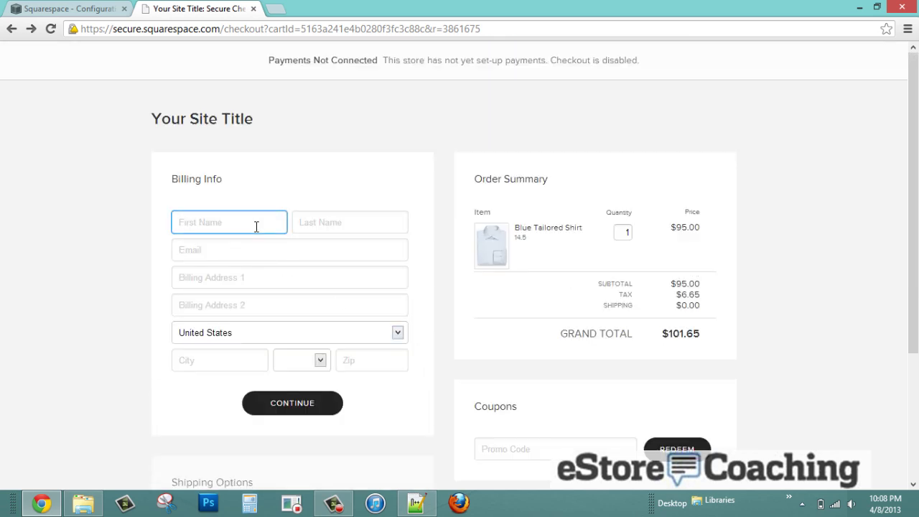
type("Jason")
key("Tab")
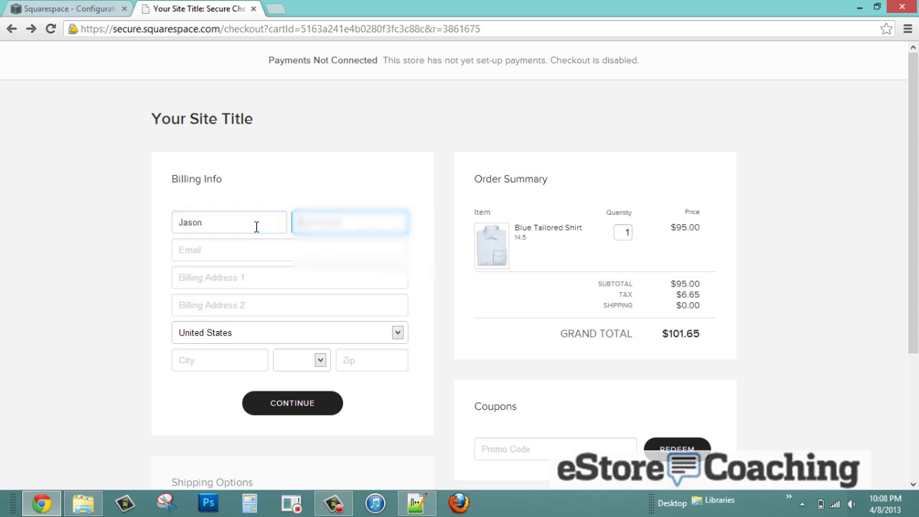
type("C")
key("Tab")
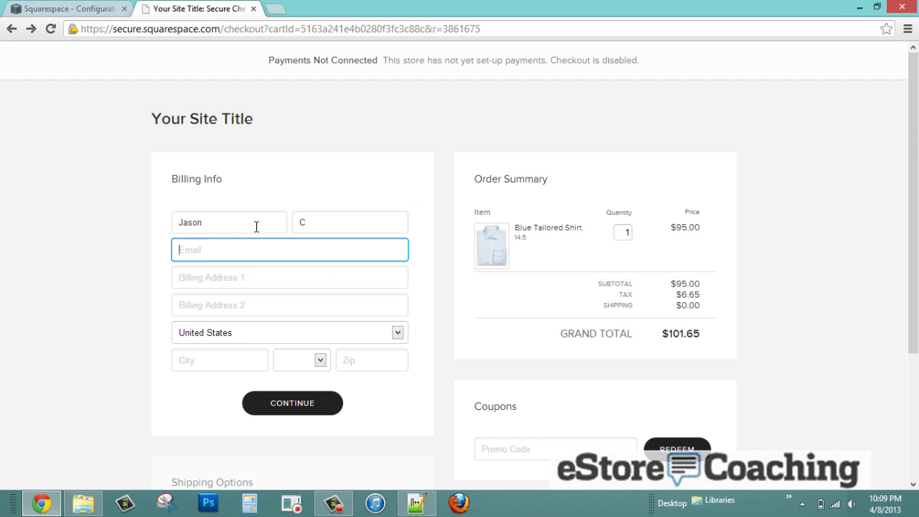
type("su")
key("Down")
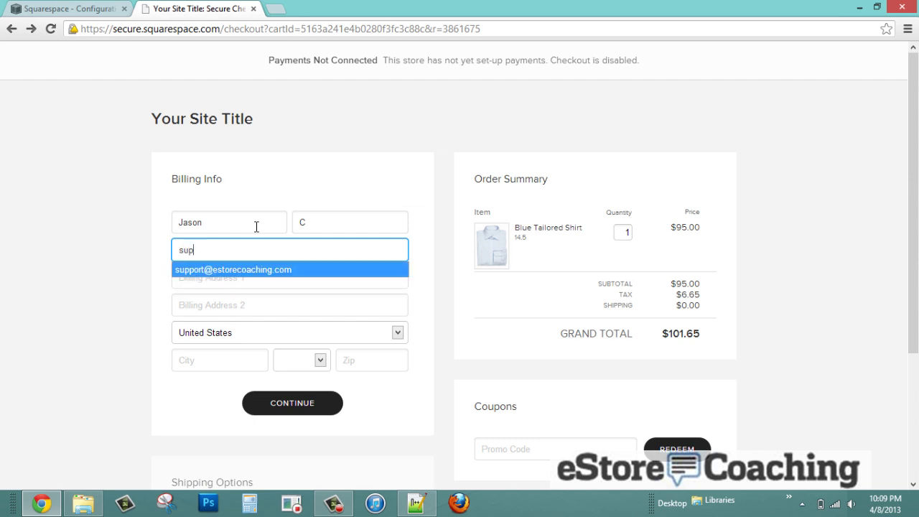
key("Tab")
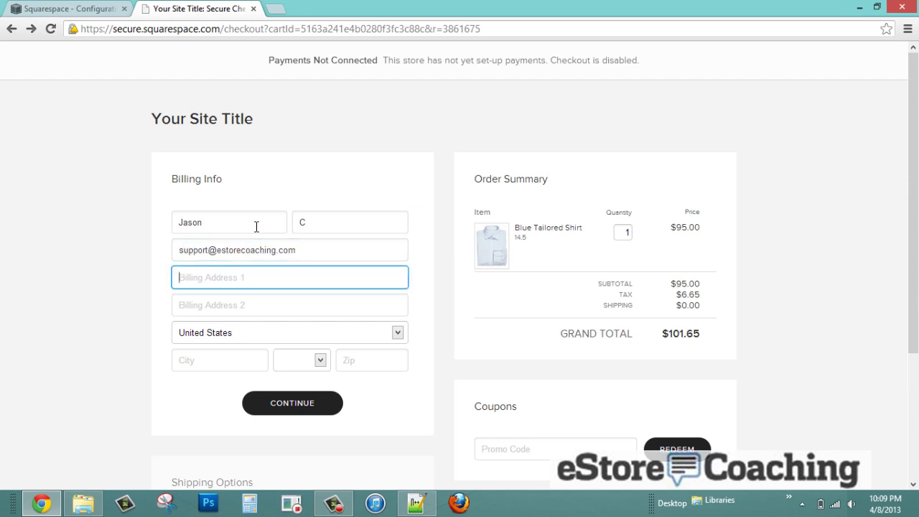
Autofill the saved billing address, confirm flat-rate shipping, then return to the Coupons settings.
type("123")
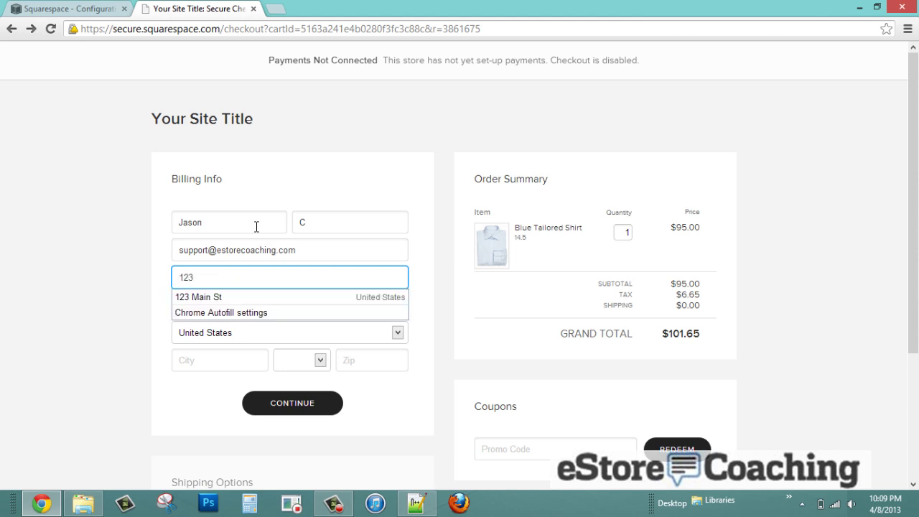
key("Down")
key("Return")
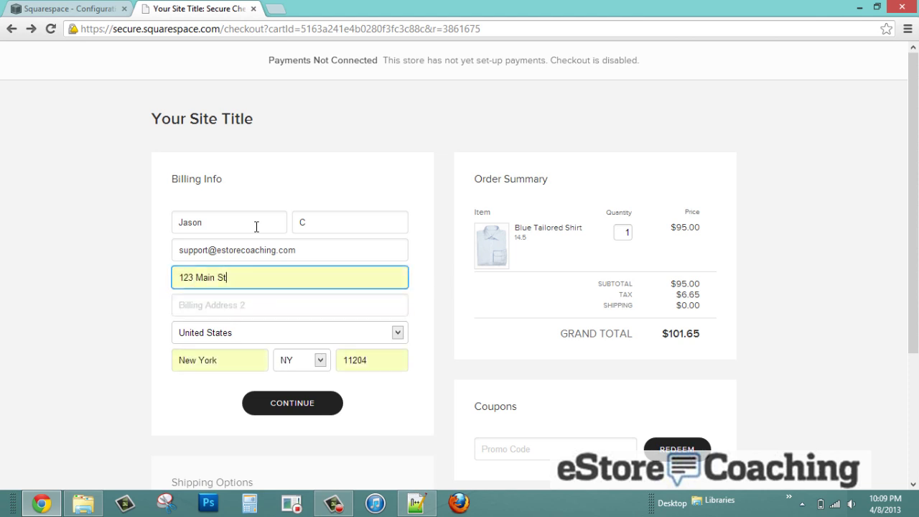
left_click(305, 407)
scroll(307, 391, "down", 2)
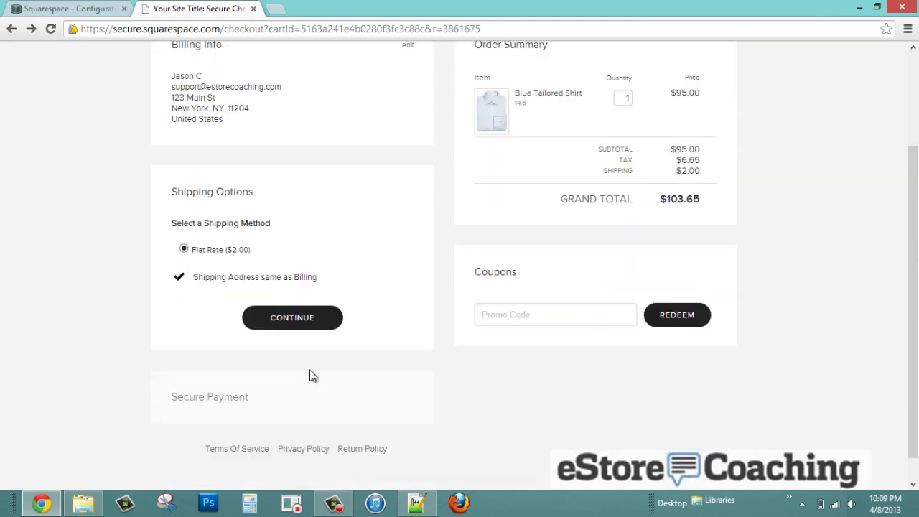
left_click(310, 327)
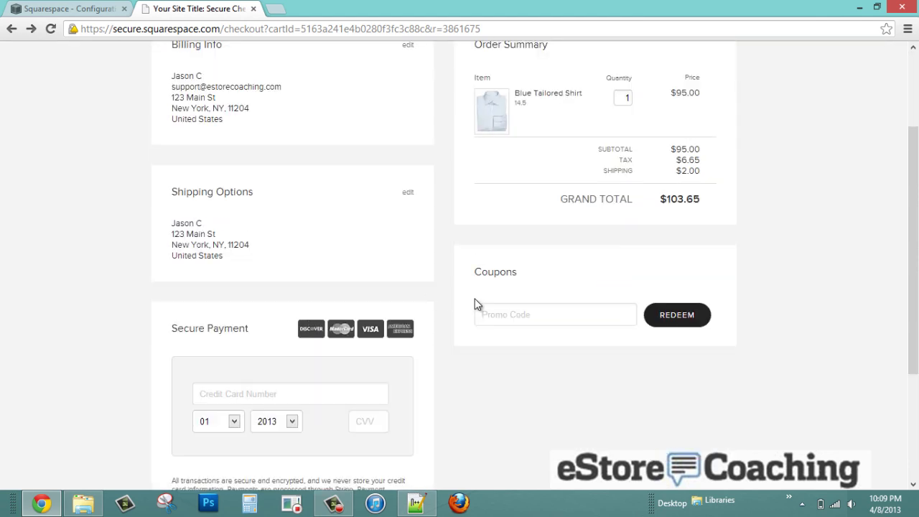
scroll(493, 300, "down", 2)
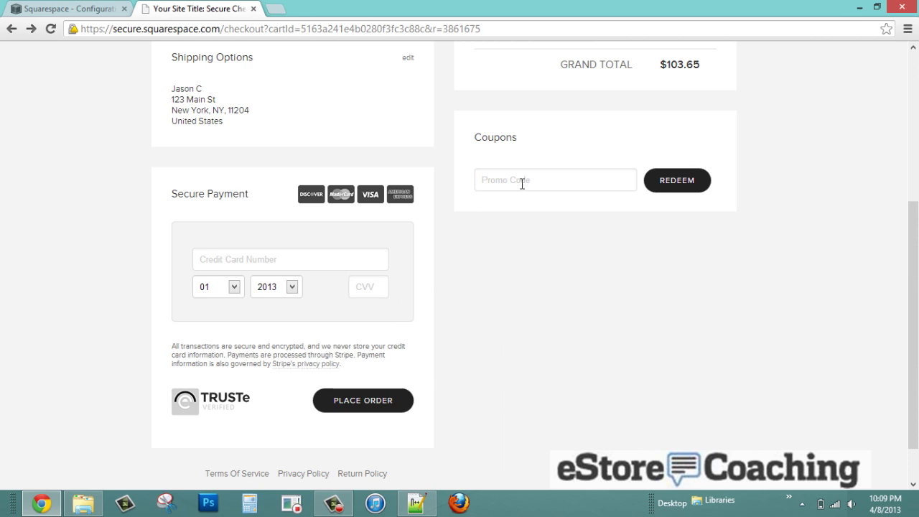
left_click(14, 8)
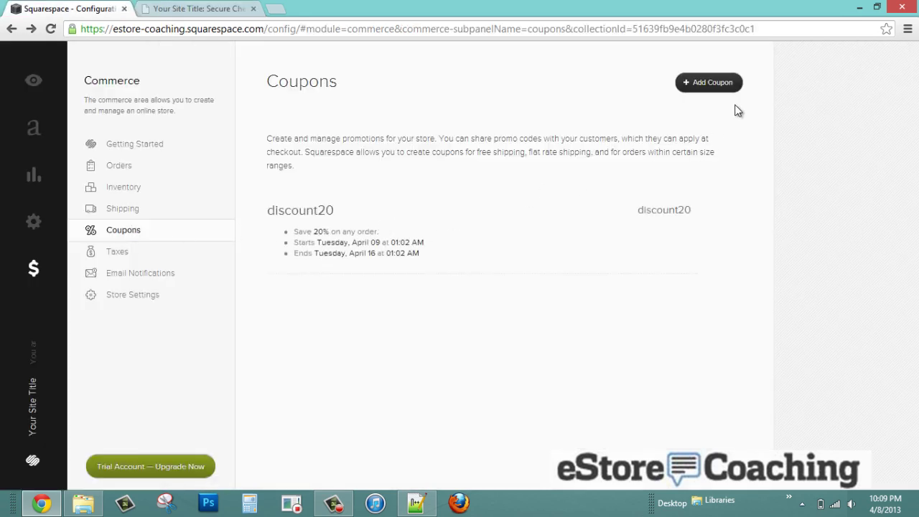
Publish an Any Order percentage coupon named 100, promo code 100, giving 100% off.
left_click(709, 82)
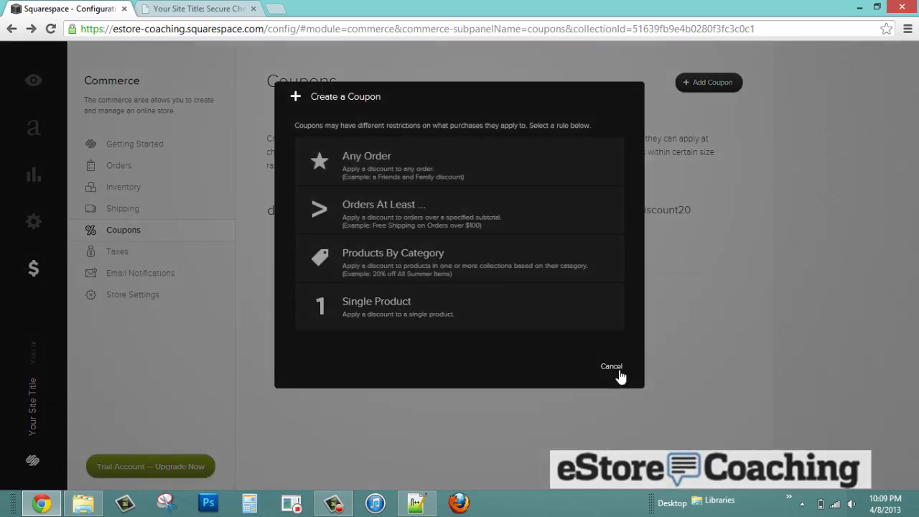
left_click(379, 172)
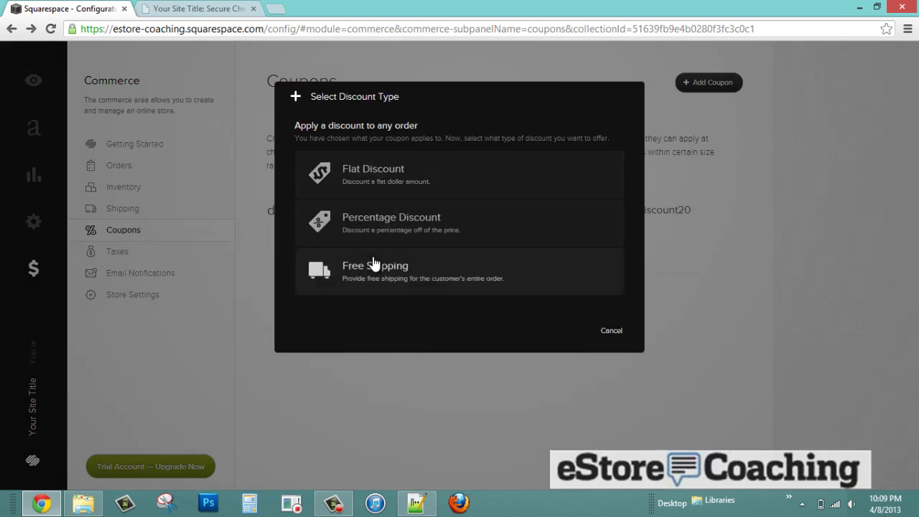
left_click(372, 223)
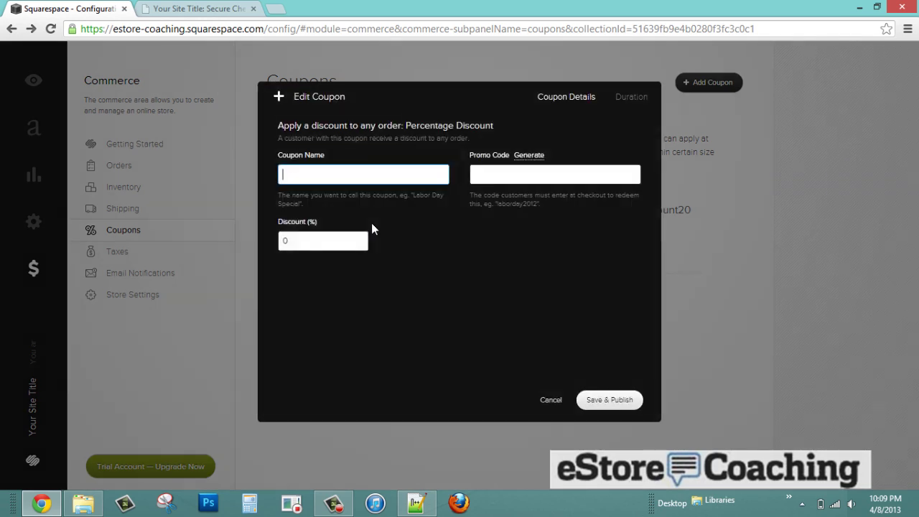
type("100")
key("Tab")
type("100")
key("Tab")
type("100")
key("Tab")
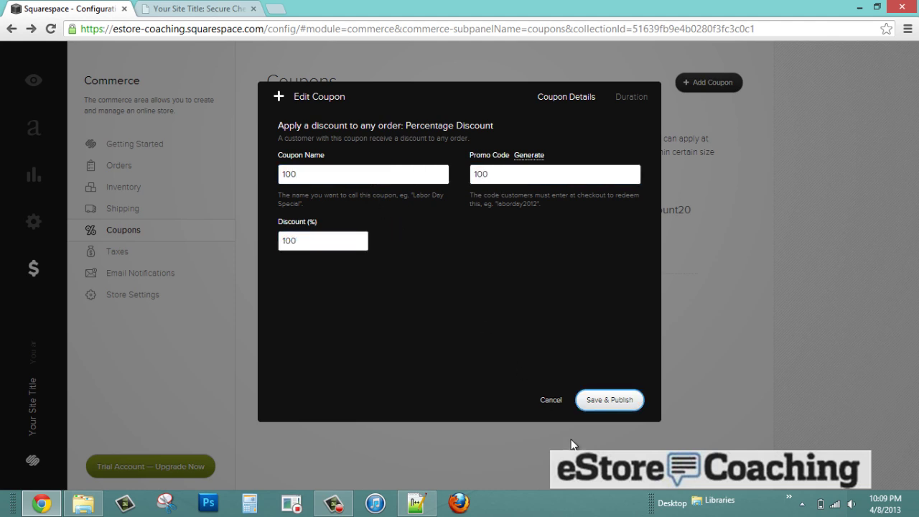
left_click(607, 402)
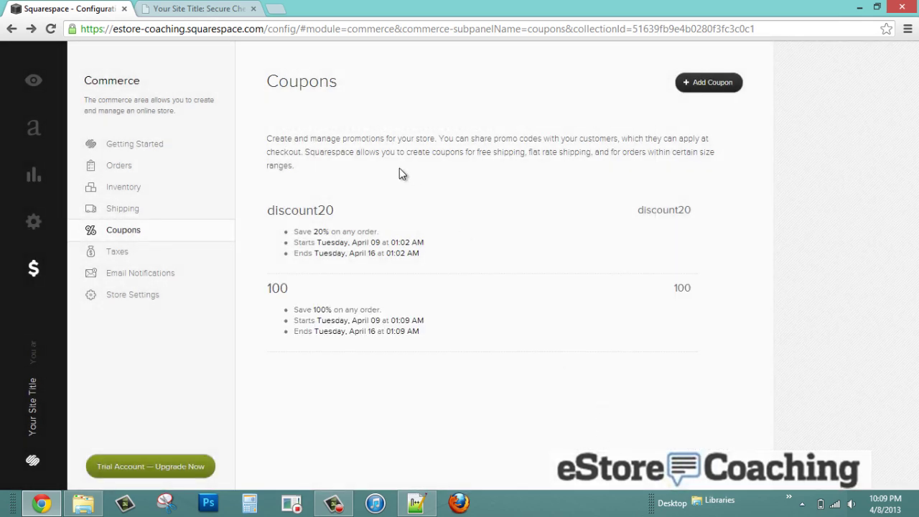
left_click(191, 9)
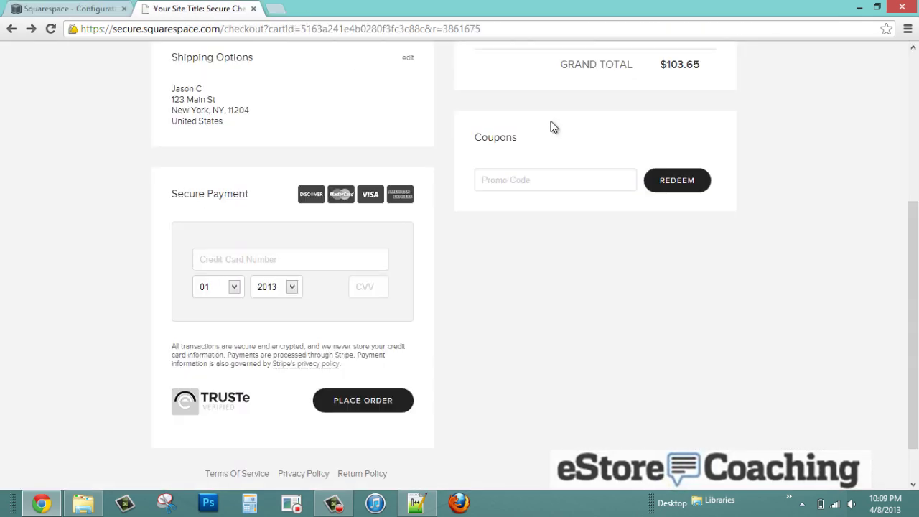
Redeem promo code 100 at checkout, dropping the grand total to $2.00.
left_click(562, 178)
type("100")
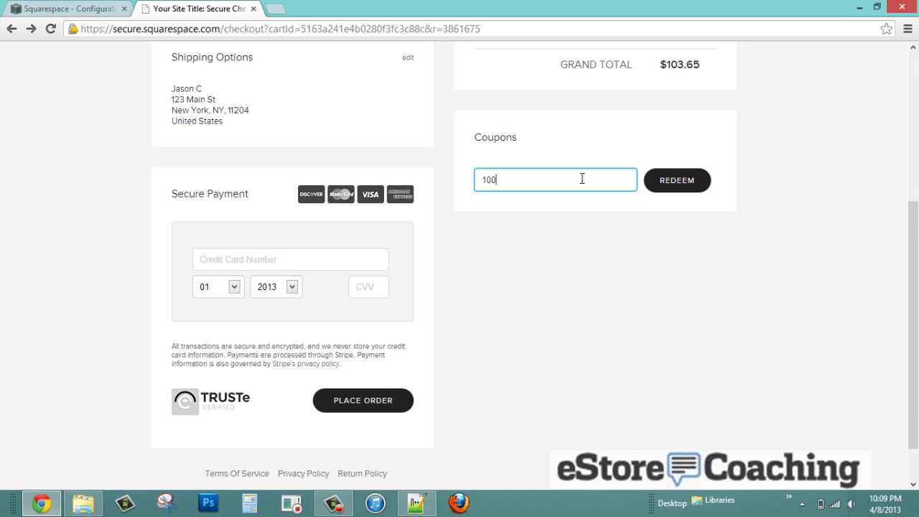
left_click(679, 188)
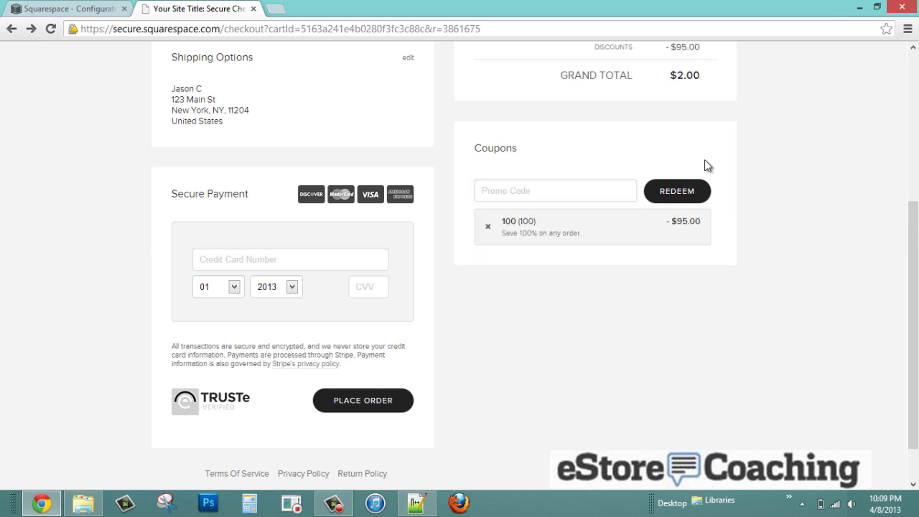
scroll(727, 188, "up", 2)
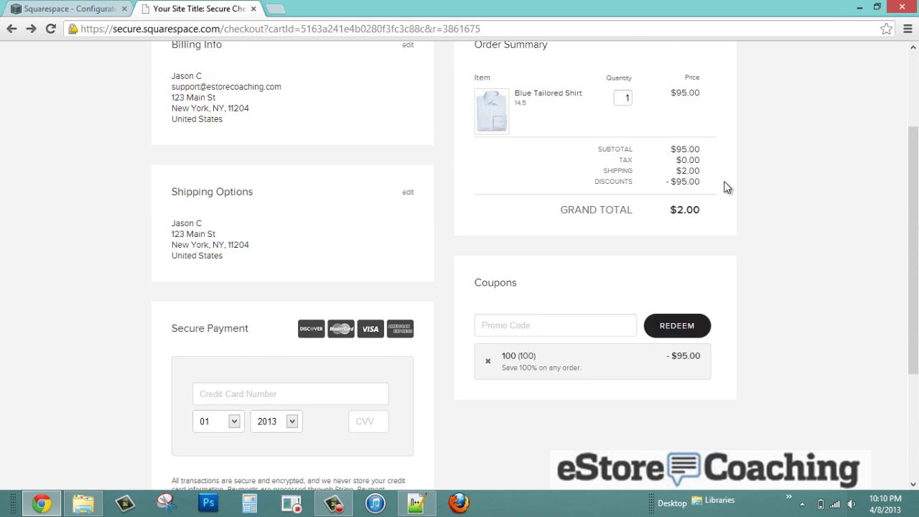
scroll(727, 187, "down", 3)
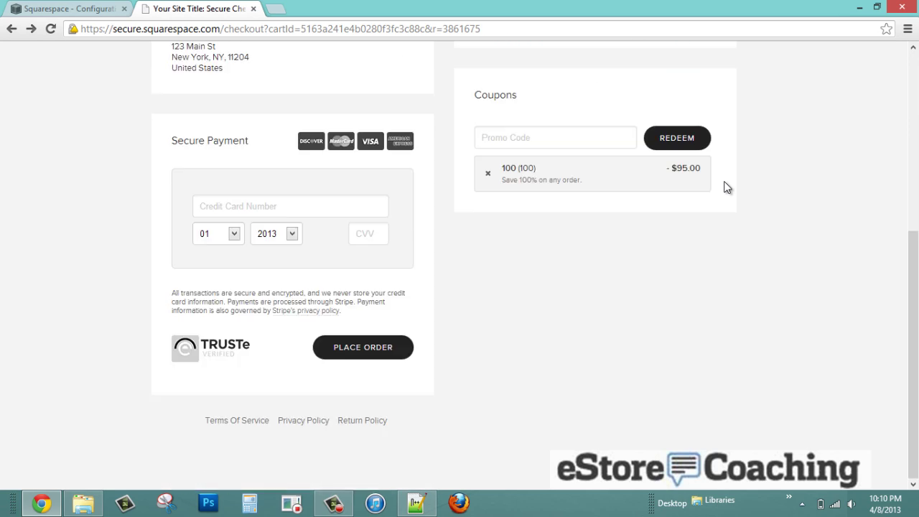
Attempt to place the order and dismiss the Payments Not Connected alert.
left_click(348, 355)
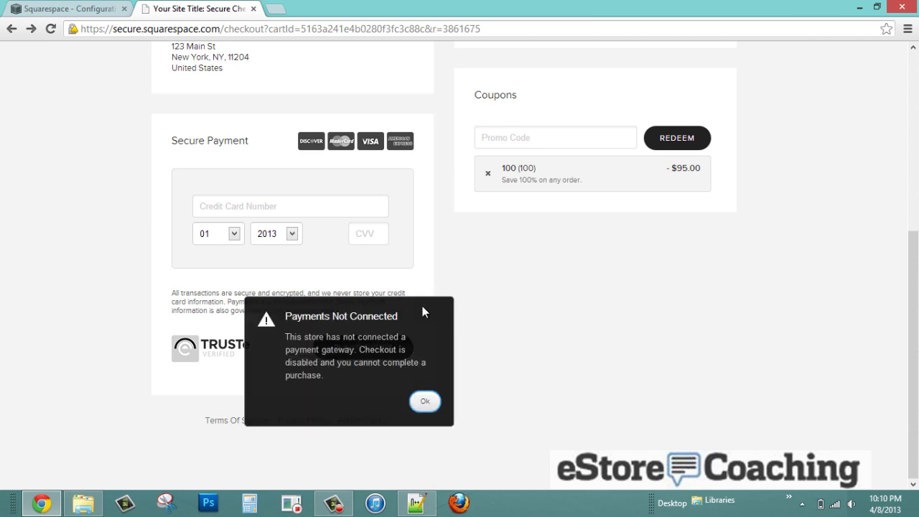
left_click(424, 403)
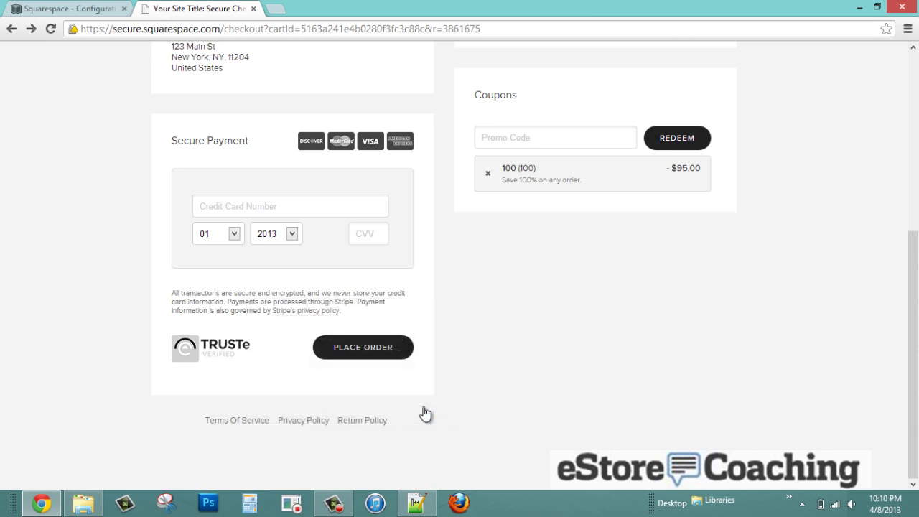
scroll(425, 414, "up", 3)
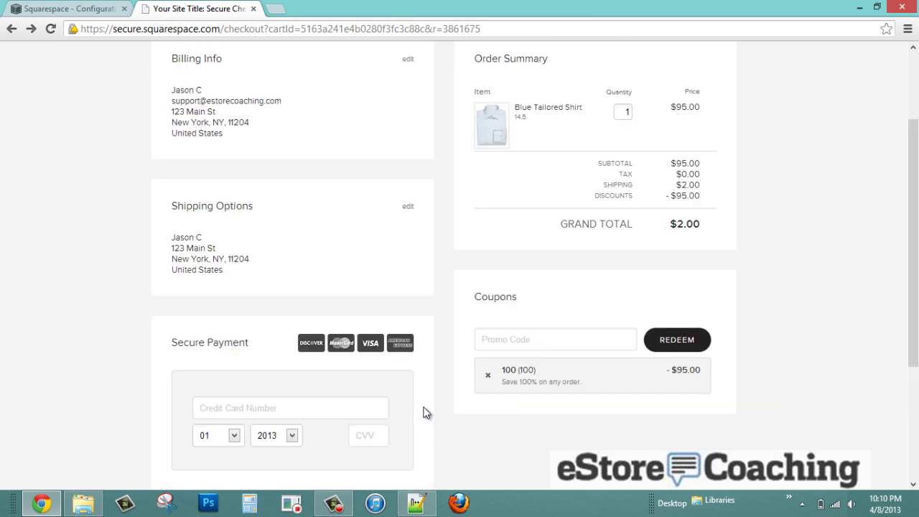
scroll(425, 412, "up", 2)
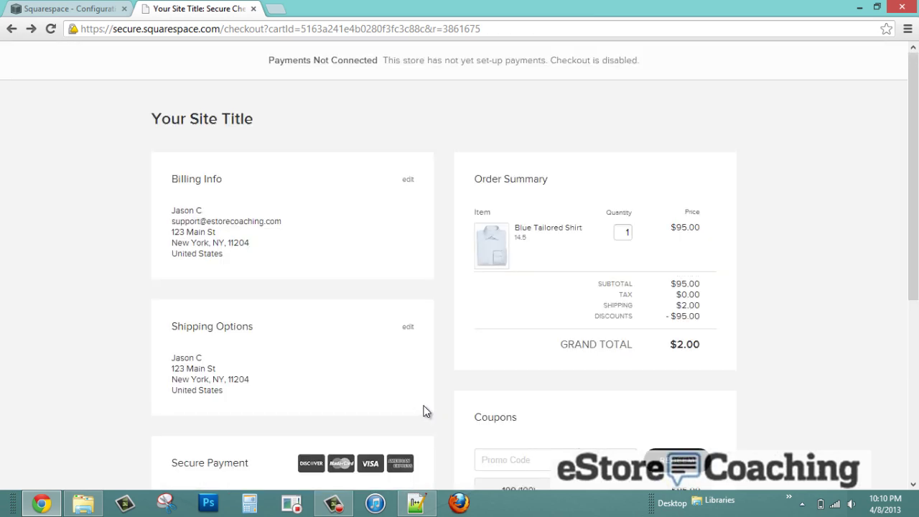
Check the Orders list's pending, Completed and Cancelled tabs, finding no orders.
left_click(117, 6)
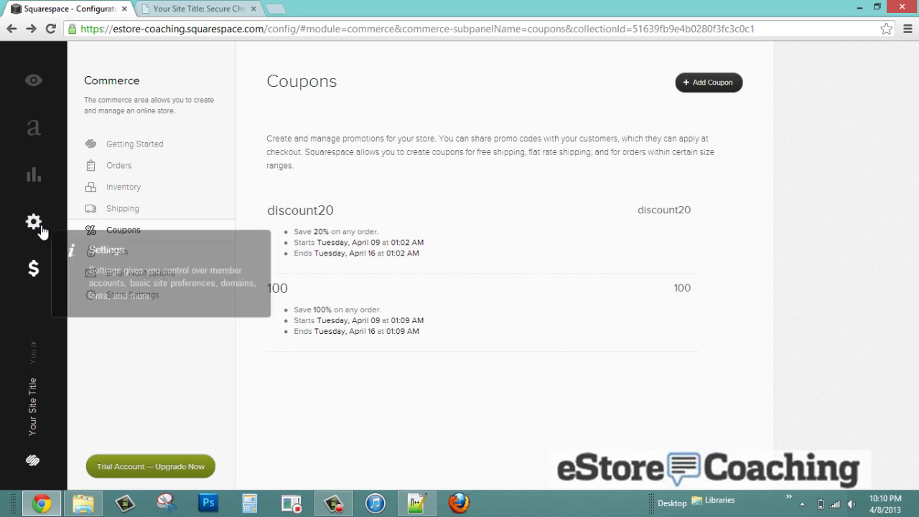
left_click(96, 165)
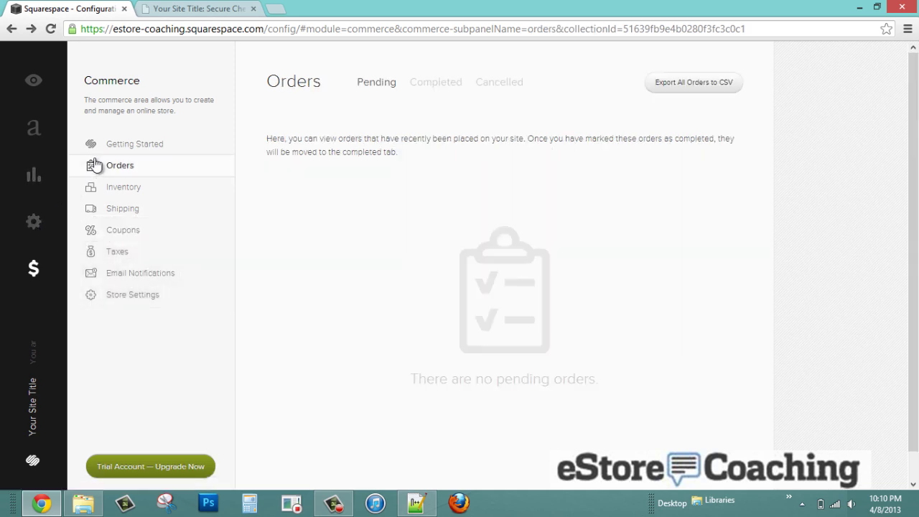
left_click(437, 91)
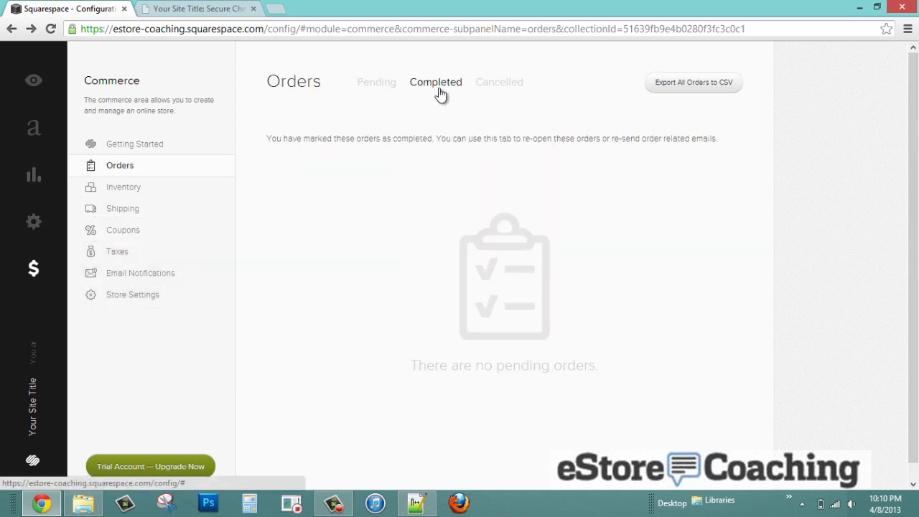
left_click(487, 85)
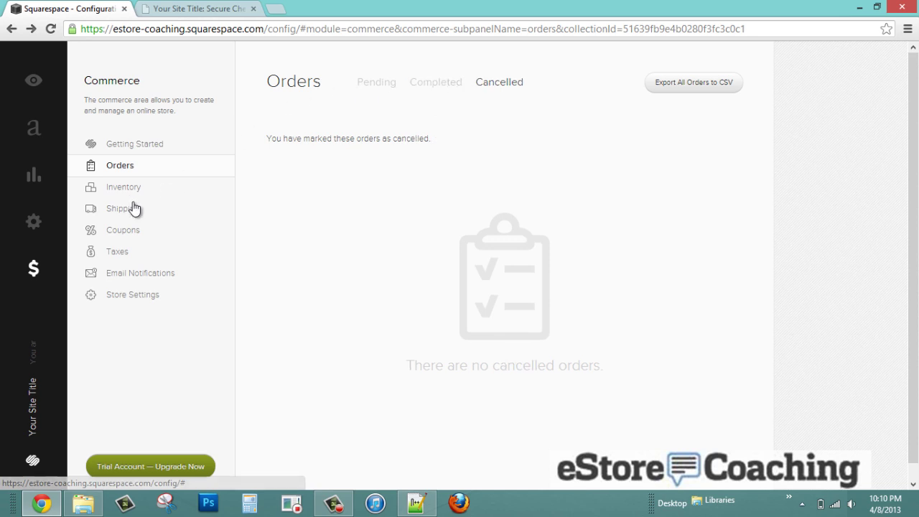
left_click(32, 221)
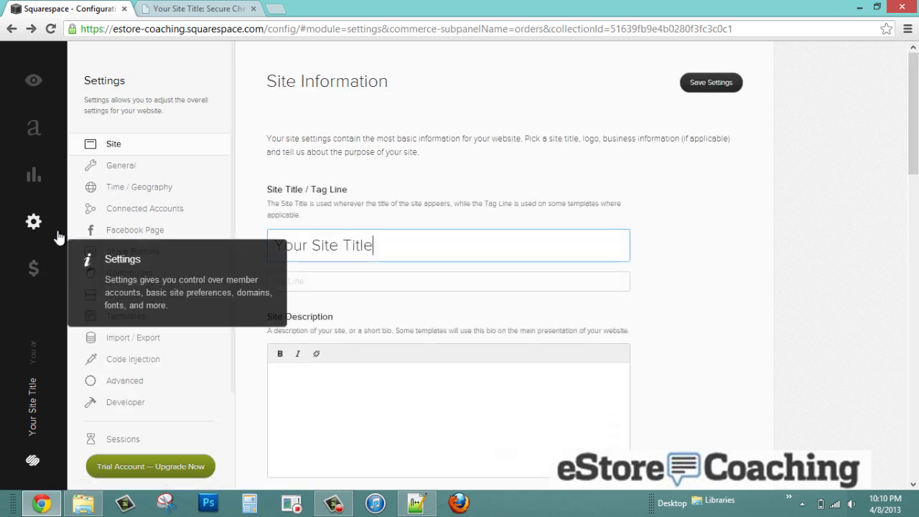
Review the Site Information settings and browse the industry options without choosing one.
left_click(136, 168)
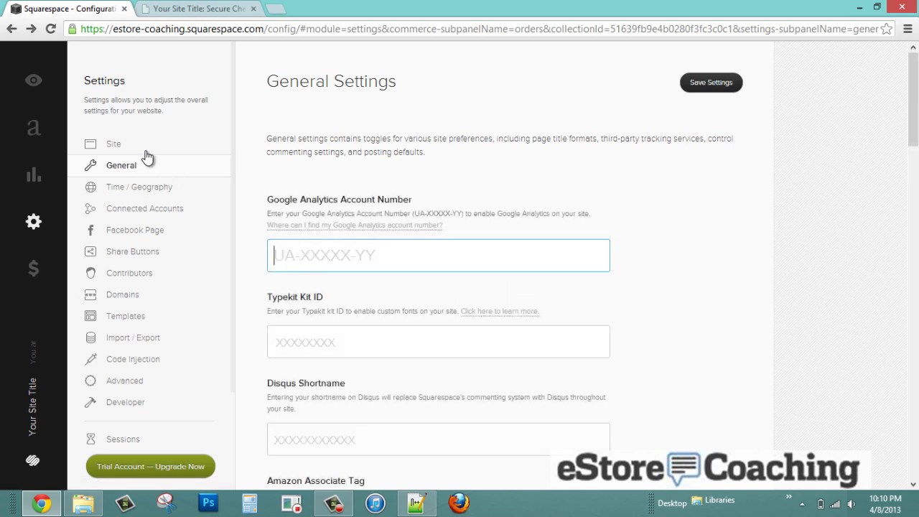
left_click(143, 149)
scroll(526, 150, "down", 5)
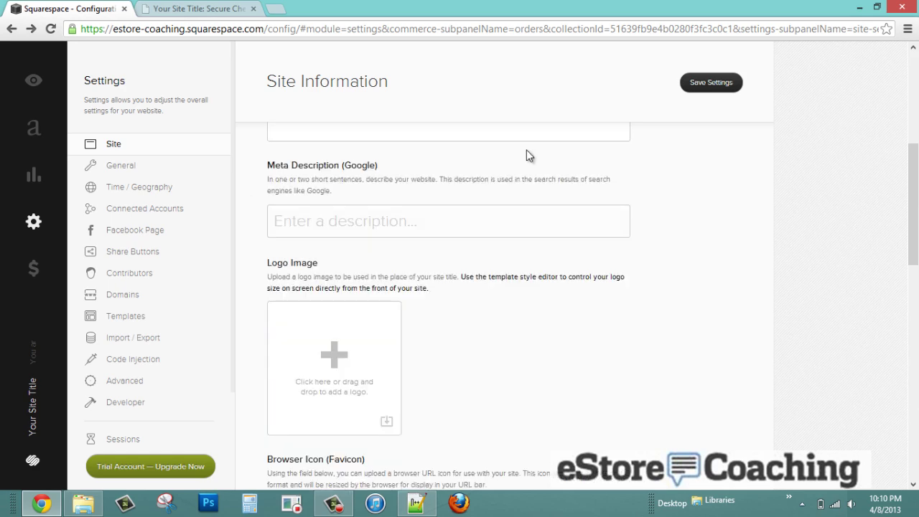
scroll(527, 150, "down", 2)
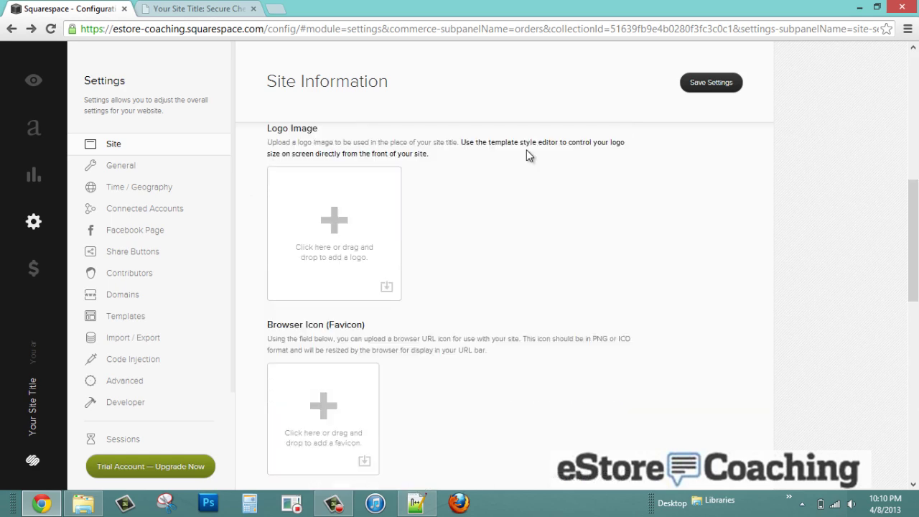
scroll(527, 149, "down", 3)
scroll(503, 165, "down", 2)
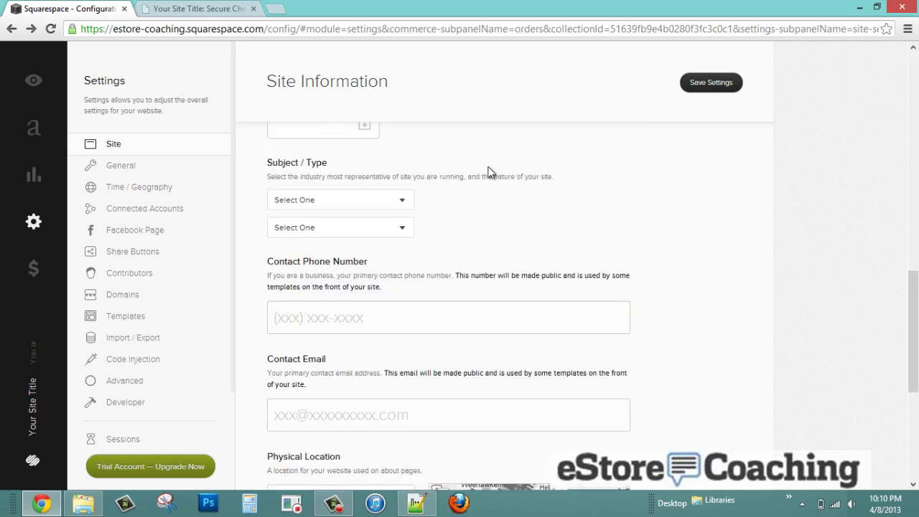
left_click(374, 208)
left_click(374, 208)
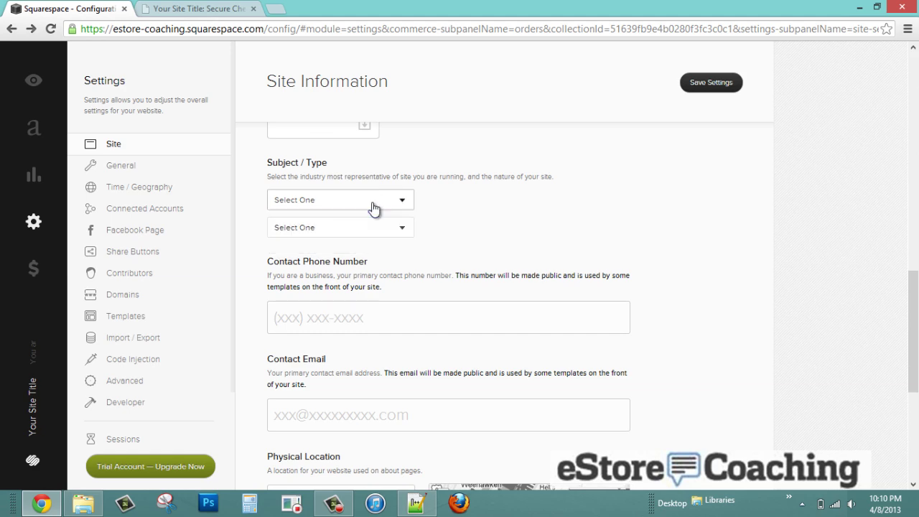
left_click(369, 231)
left_click(366, 237)
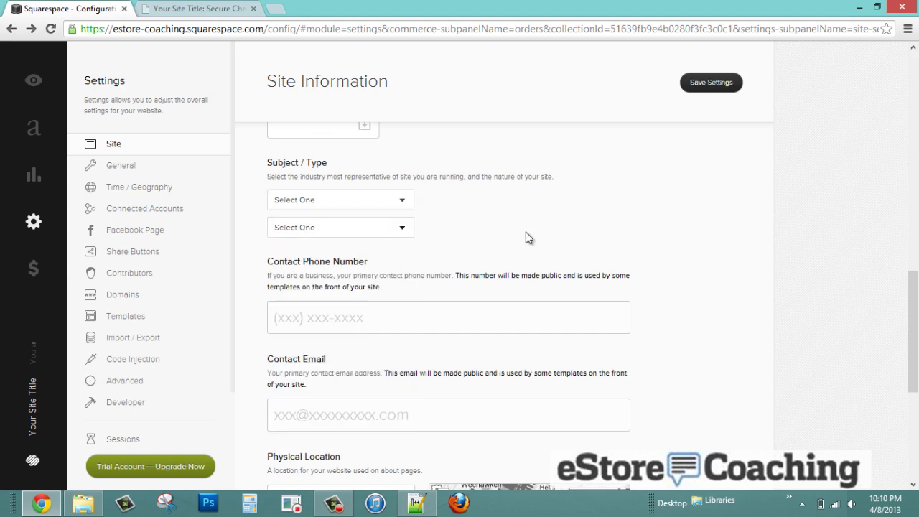
Enter New York, NY as the physical location and save the Site Information changes.
scroll(525, 232, "down", 3)
scroll(526, 237, "down", 2)
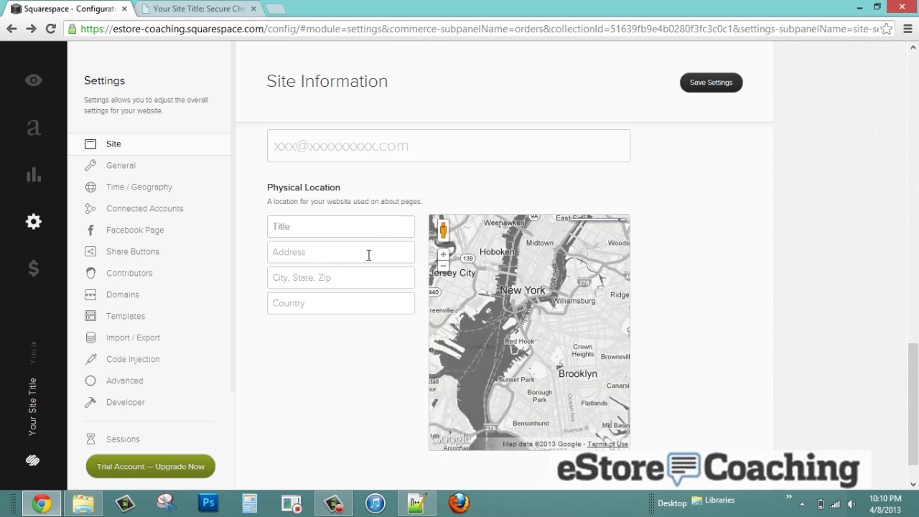
left_click(341, 280)
type("New ")
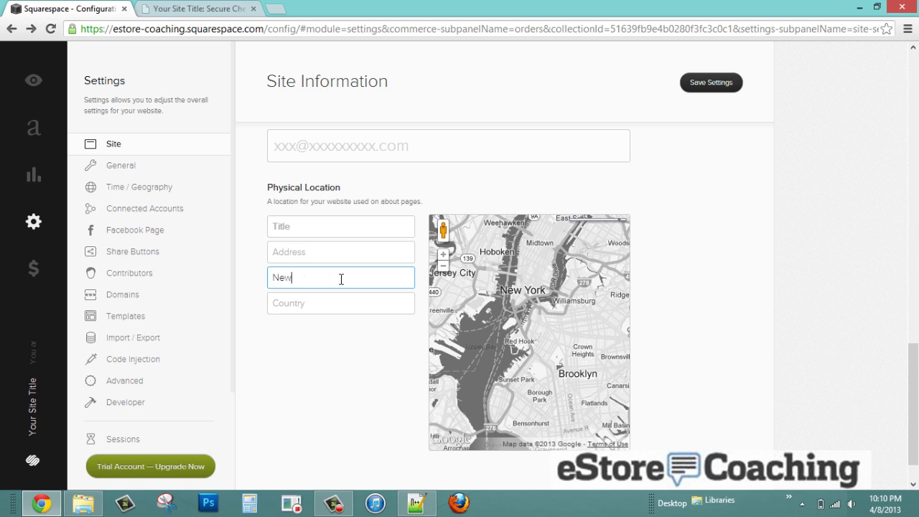
type("York, NY")
key("Tab")
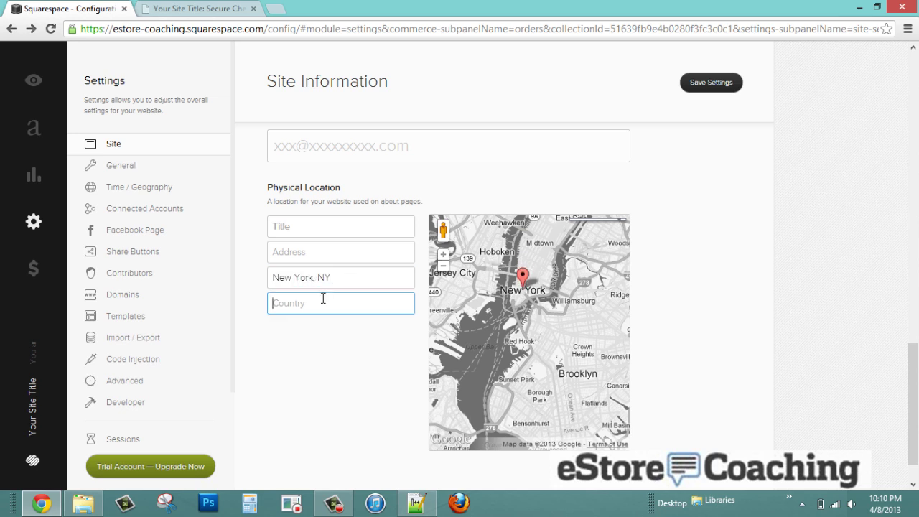
left_click(135, 165)
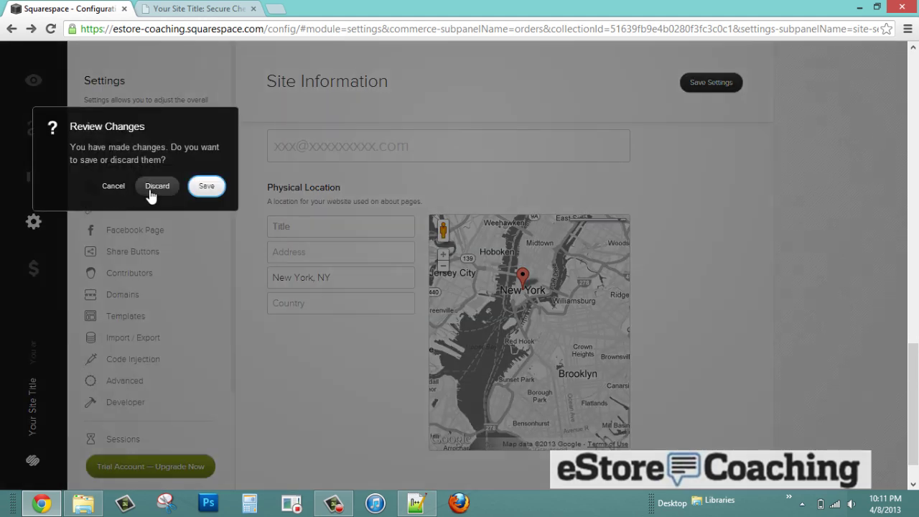
left_click(123, 186)
left_click(125, 172)
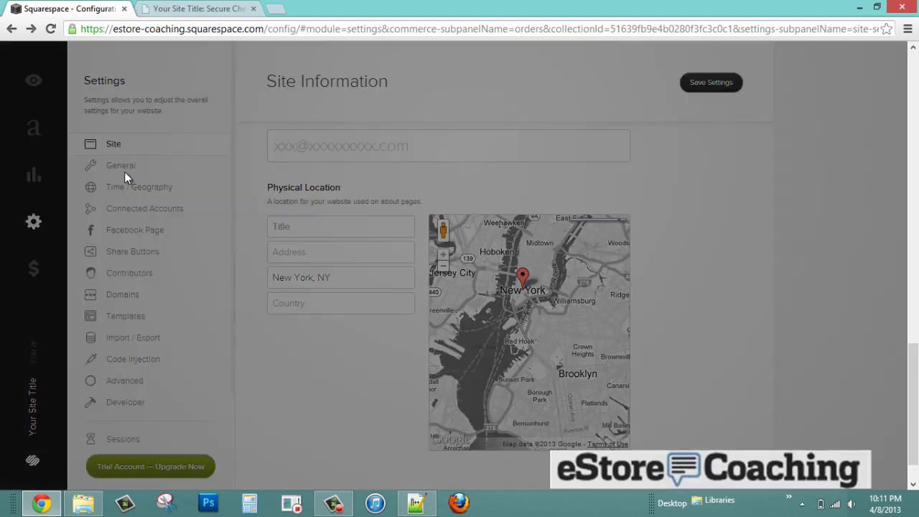
left_click(197, 198)
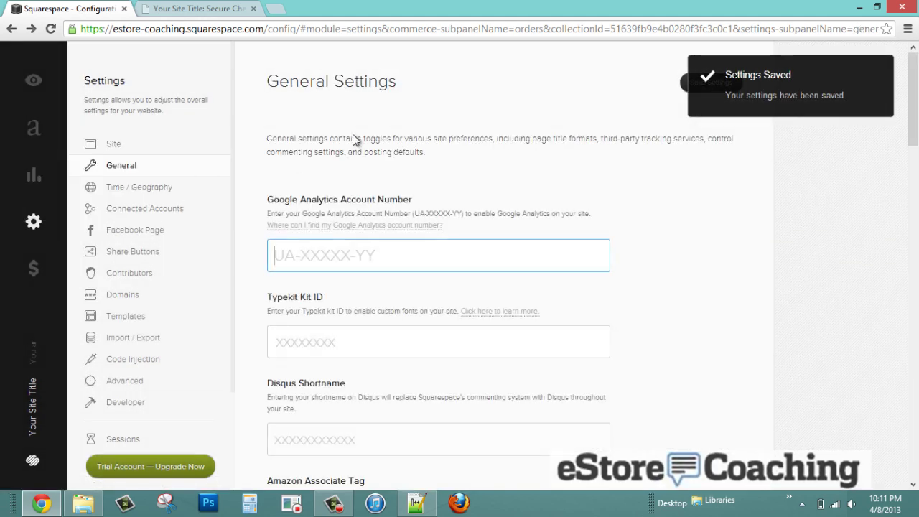
Scroll through the General settings and inspect the homepage title format.
scroll(353, 134, "down", 2)
scroll(354, 135, "down", 3)
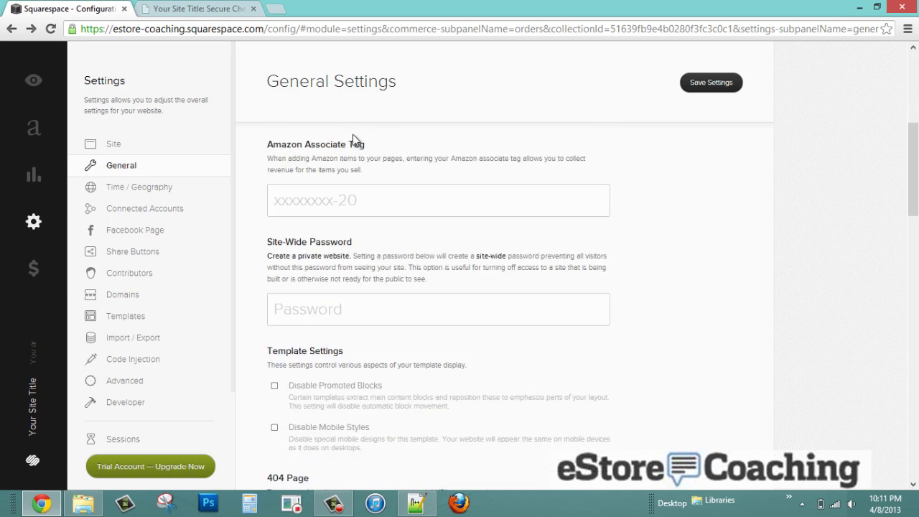
scroll(353, 138, "down", 2)
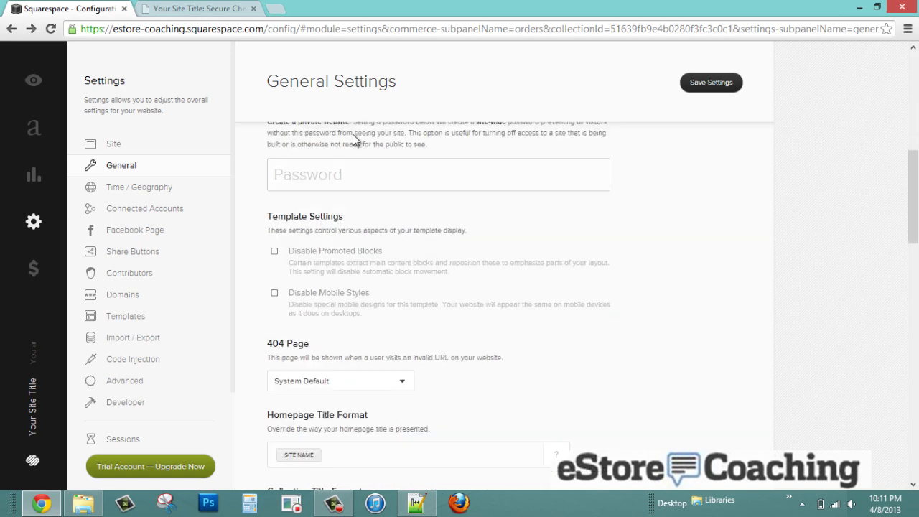
scroll(353, 134, "down", 2)
scroll(353, 134, "down", 1)
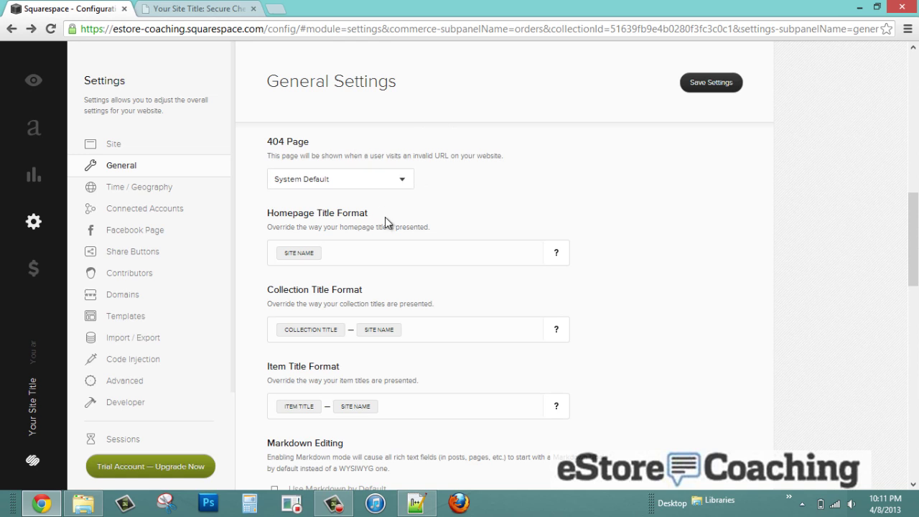
left_click(316, 262)
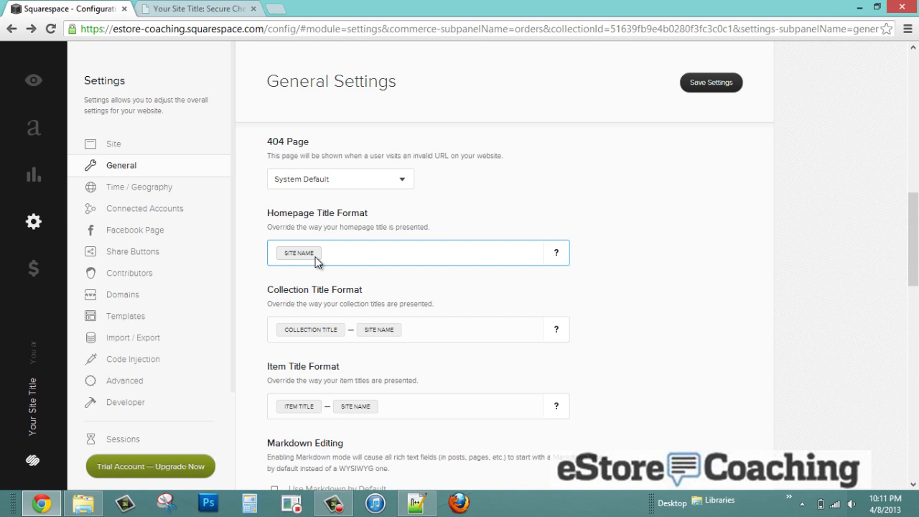
Toggle Enable Comments off and back on, leaving comments enabled site-wide.
scroll(322, 262, "down", 4)
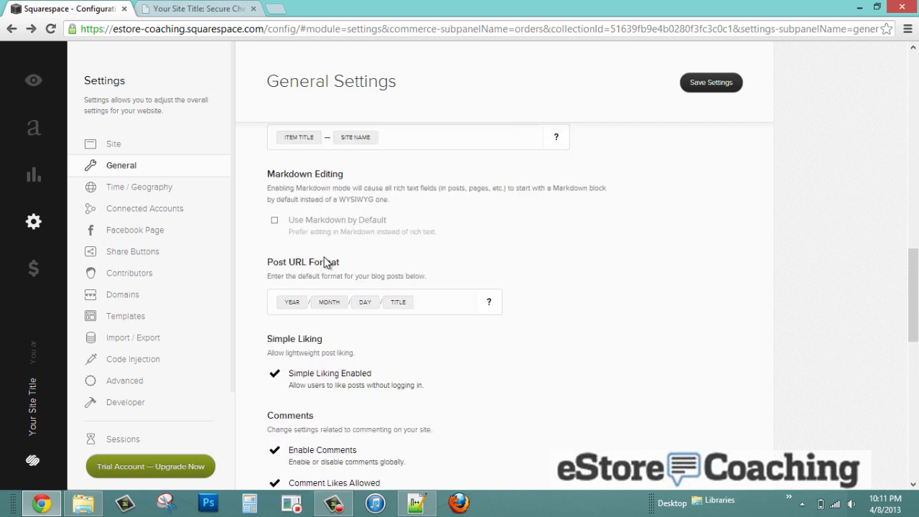
scroll(515, 259, "down", 2)
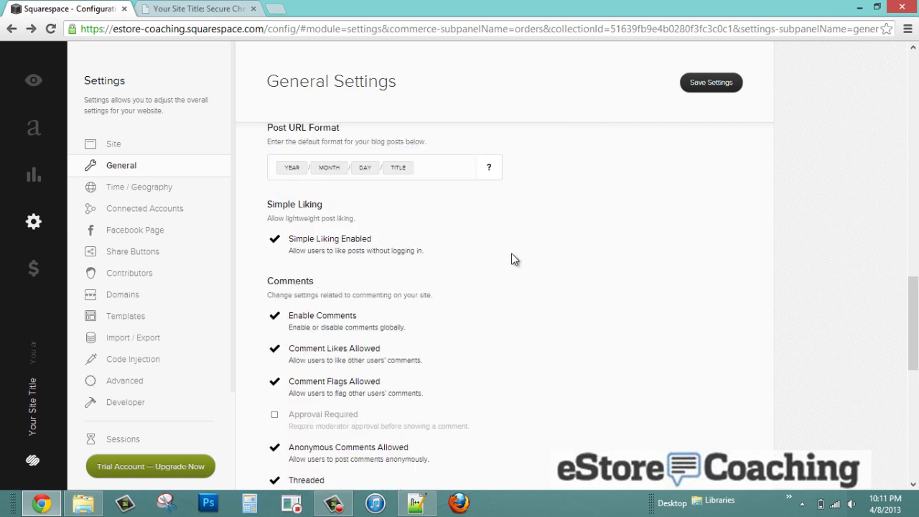
left_click(275, 317)
left_click(275, 318)
Check Time / Geography (New York, Eastern Standard Time) and save the General settings.
scroll(277, 319, "down", 1)
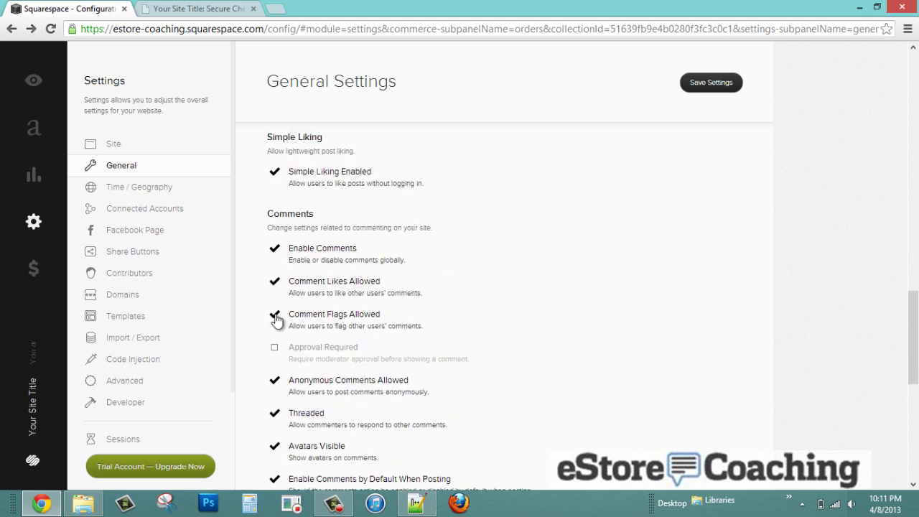
scroll(276, 319, "down", 1)
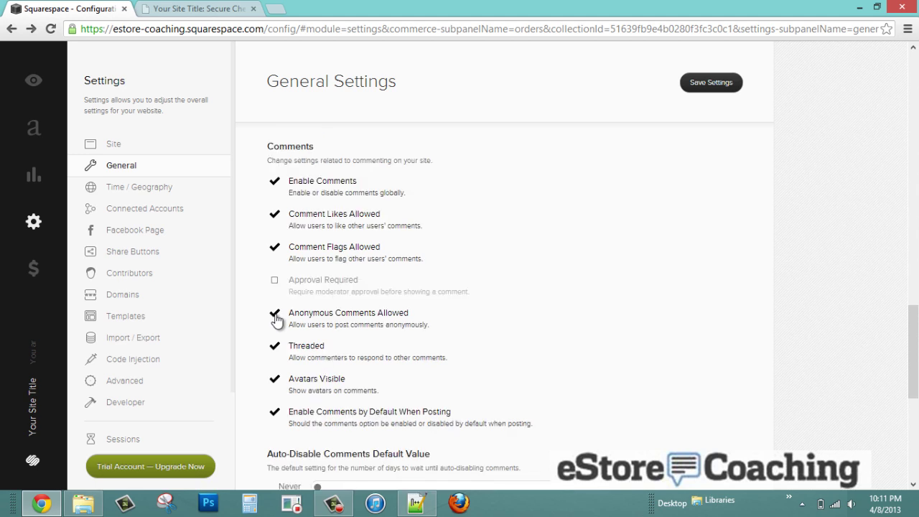
scroll(276, 320, "down", 1)
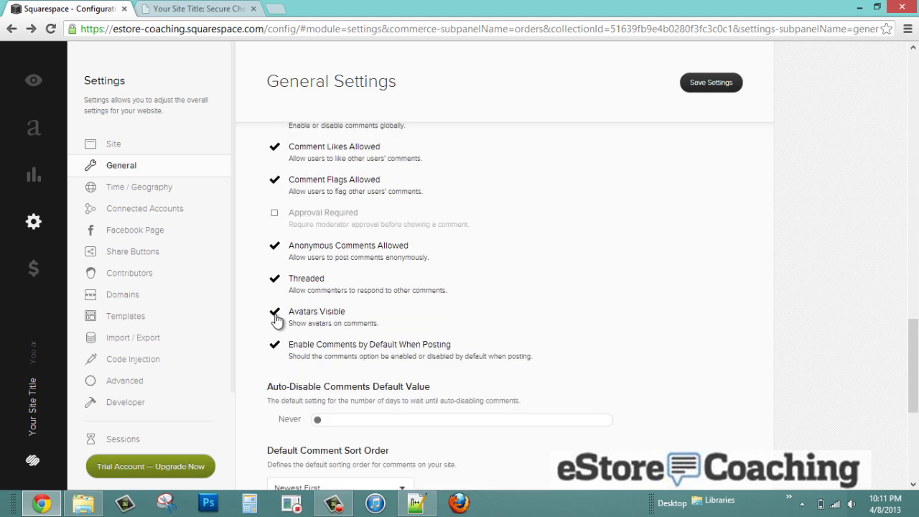
scroll(276, 319, "down", 2)
scroll(276, 319, "down", 3)
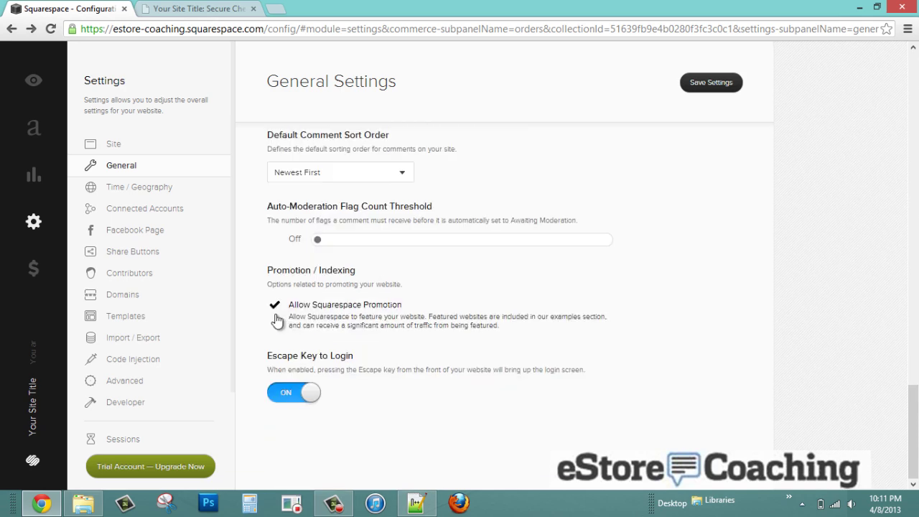
left_click(158, 189)
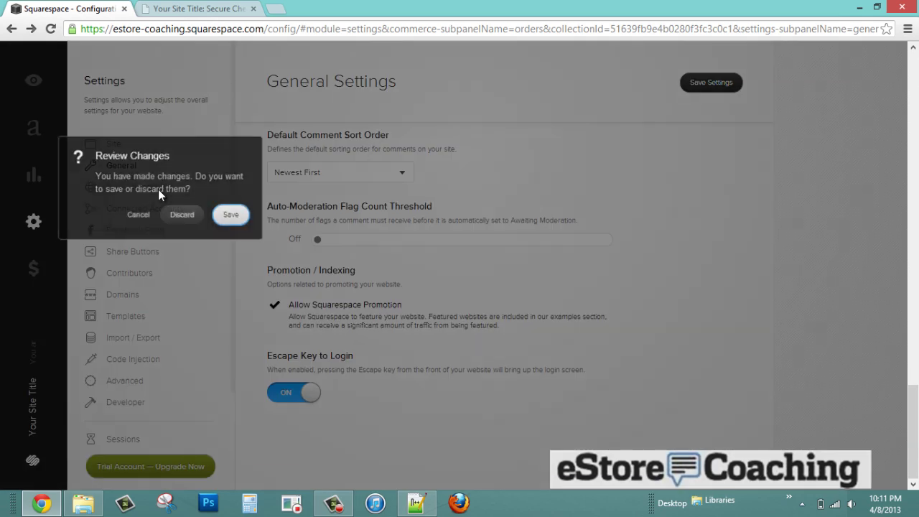
left_click(231, 215)
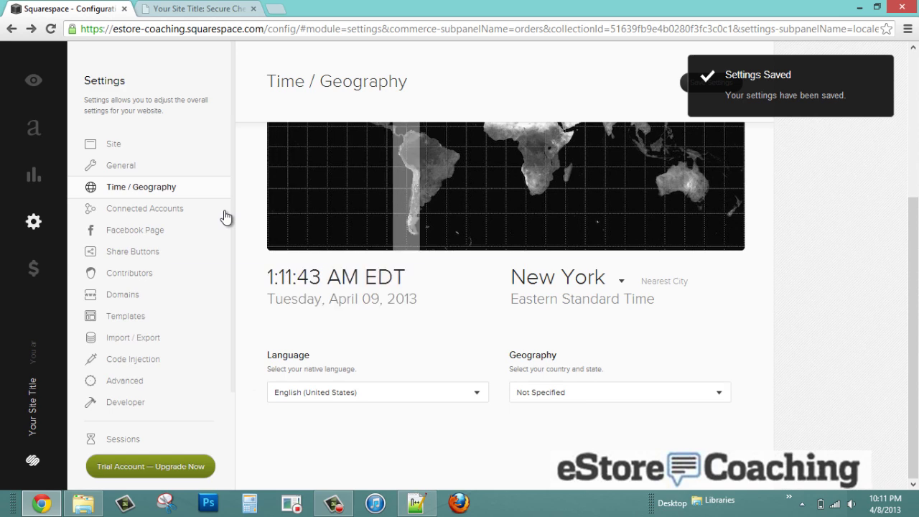
Review Connected Accounts services without connecting any, and view the Facebook Page settings.
left_click(144, 212)
left_click(739, 83)
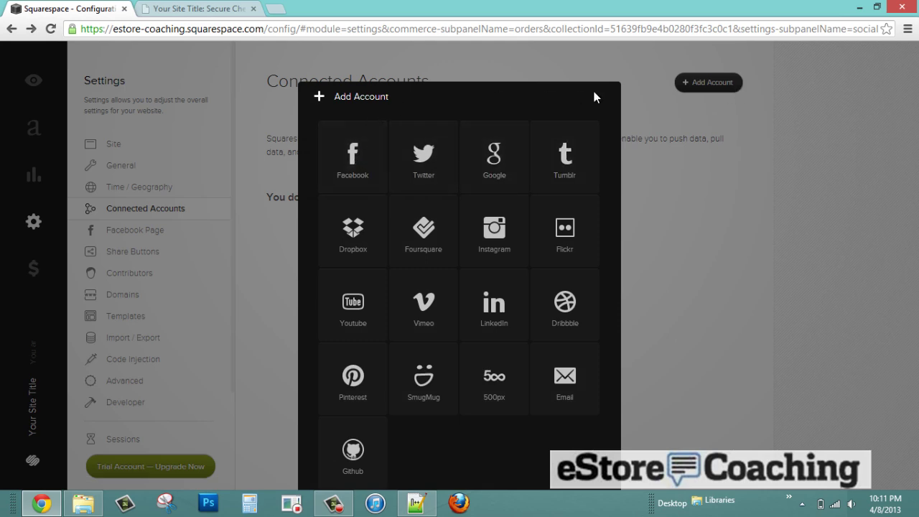
left_click(681, 230)
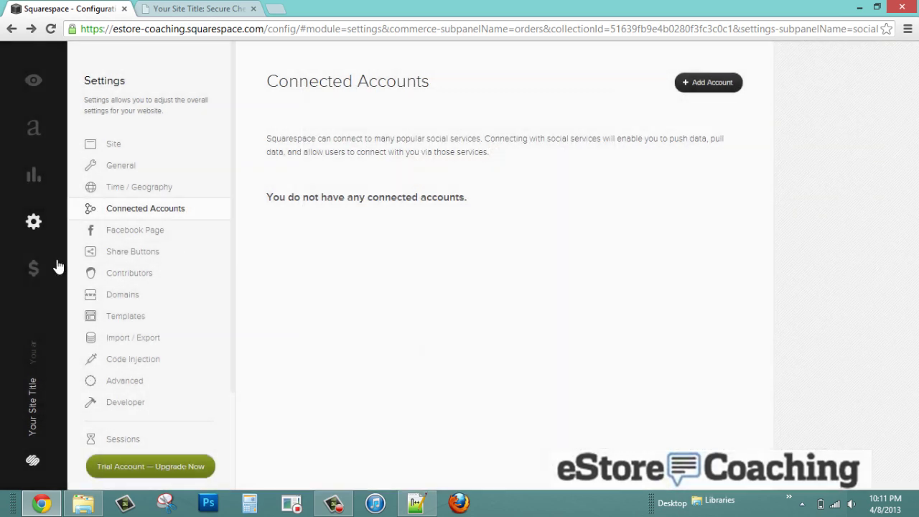
left_click(137, 234)
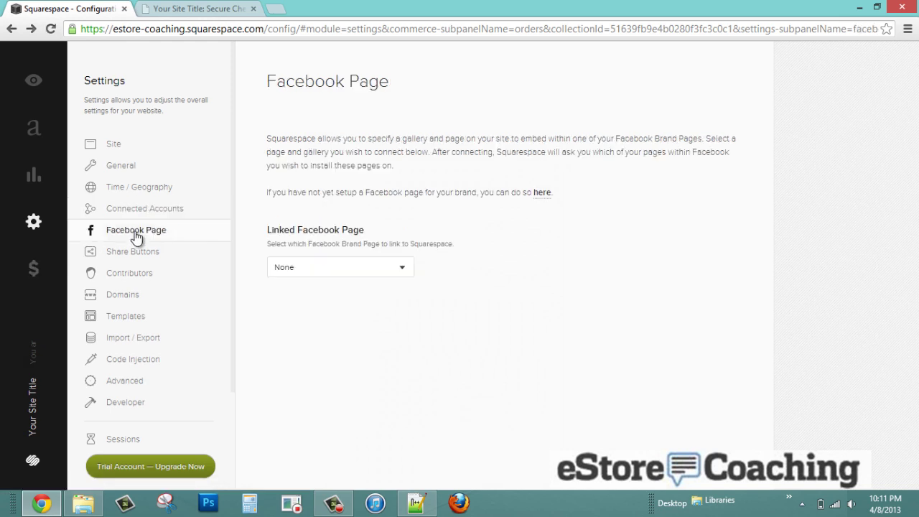
Toggle the Facebook and StumbleUpon share buttons, then view Contributors and Domains.
left_click(136, 255)
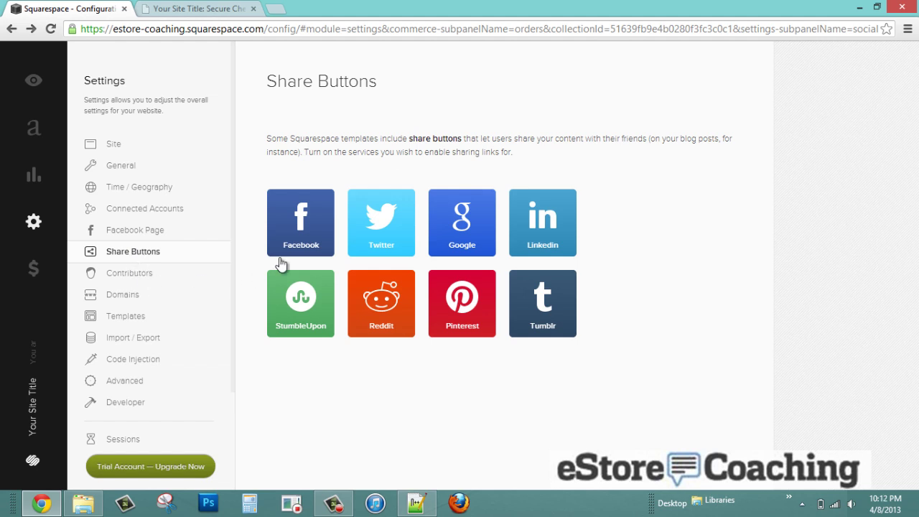
left_click(300, 248)
left_click(299, 299)
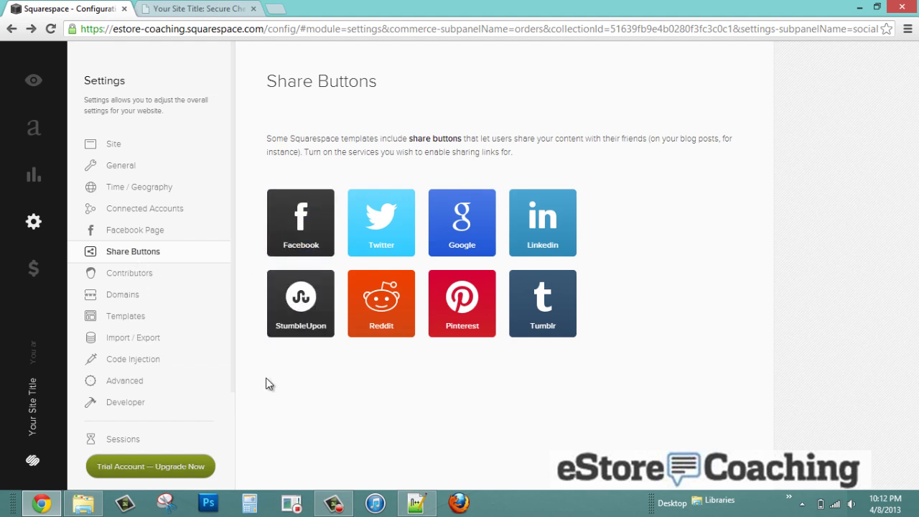
left_click(151, 288)
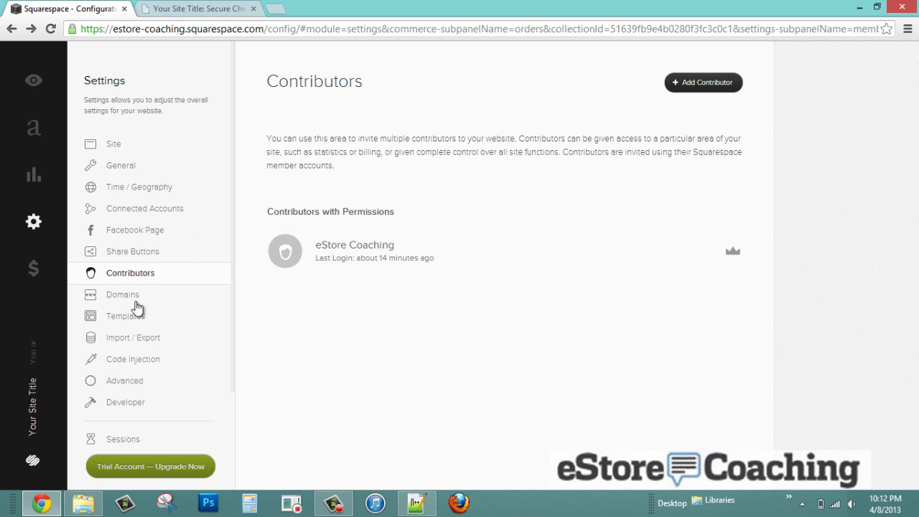
left_click(123, 294)
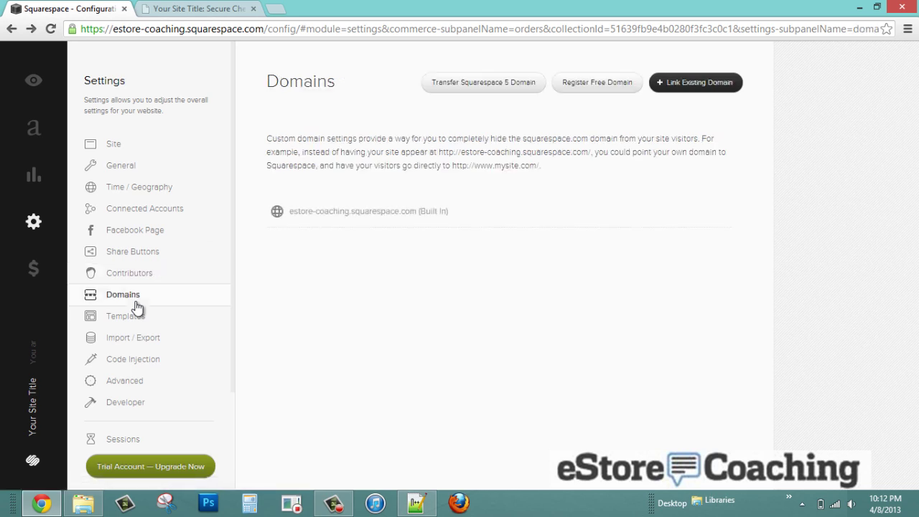
Browse Business and Portfolio templates, then view the Data Import / Export sources.
left_click(137, 318)
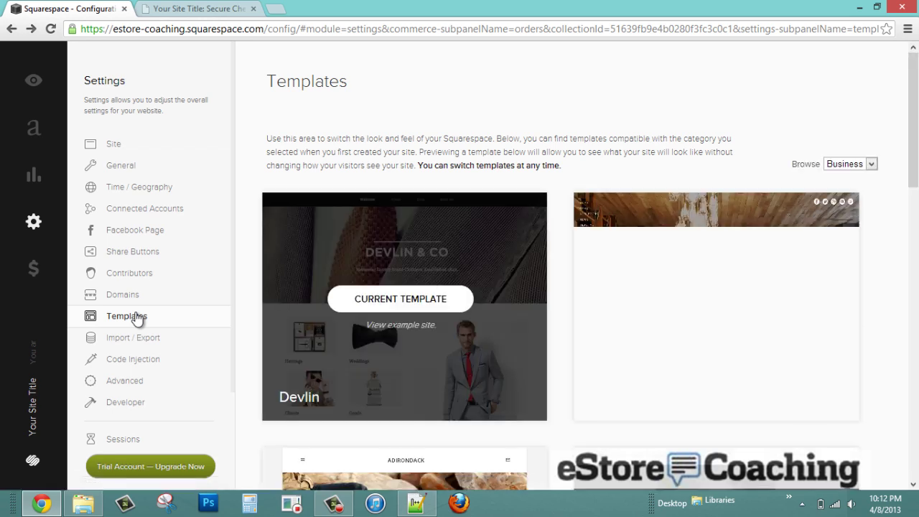
left_click(843, 166)
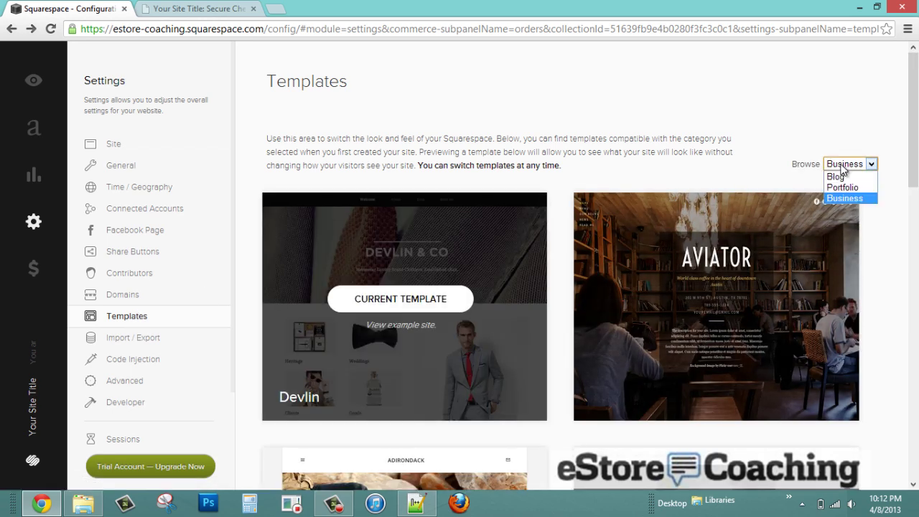
left_click(855, 140)
scroll(856, 150, "down", 4)
scroll(858, 152, "down", 8)
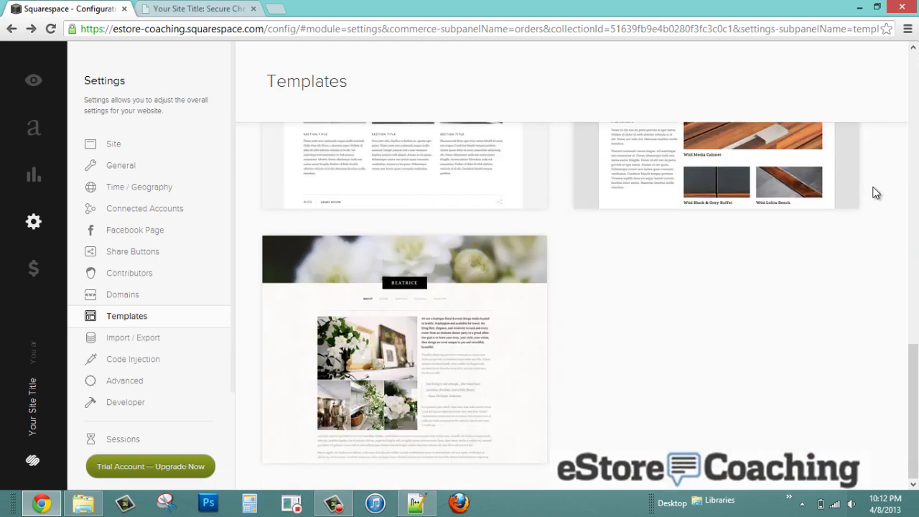
scroll(875, 192, "up", 13)
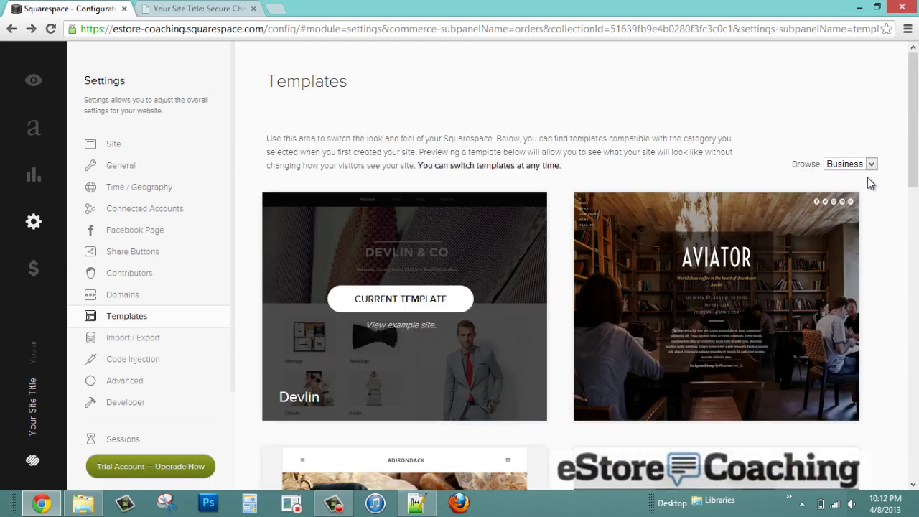
left_click(870, 167)
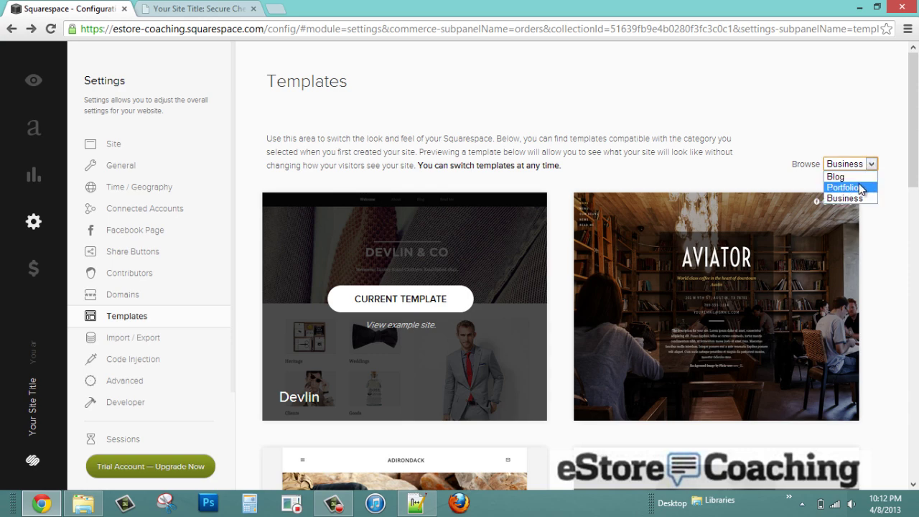
left_click(861, 187)
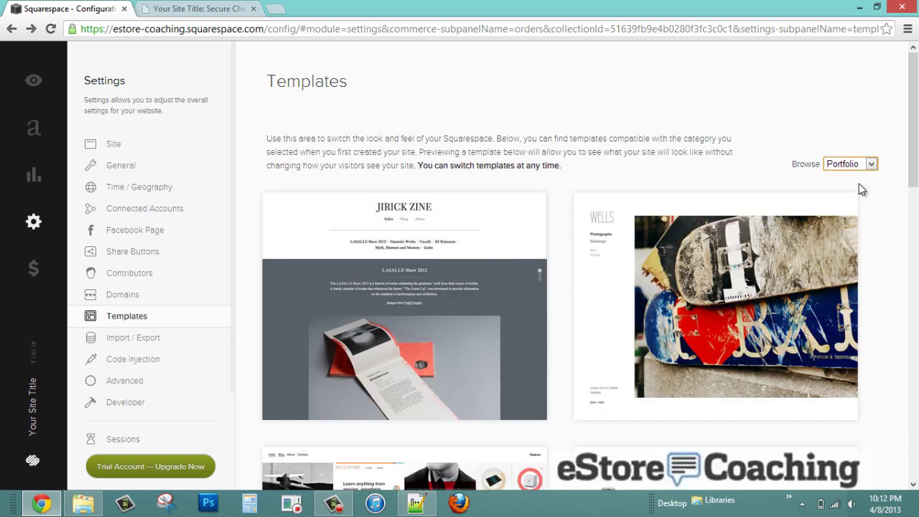
scroll(859, 184, "down", 20)
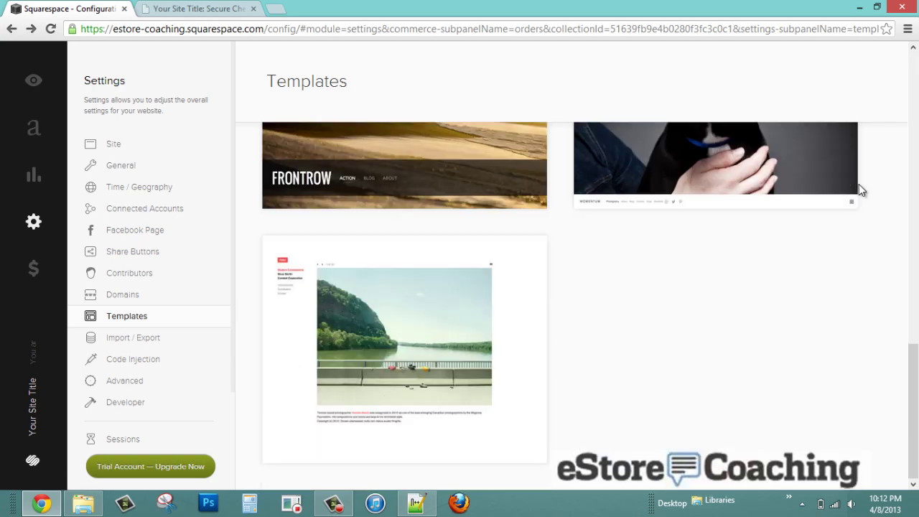
left_click(135, 347)
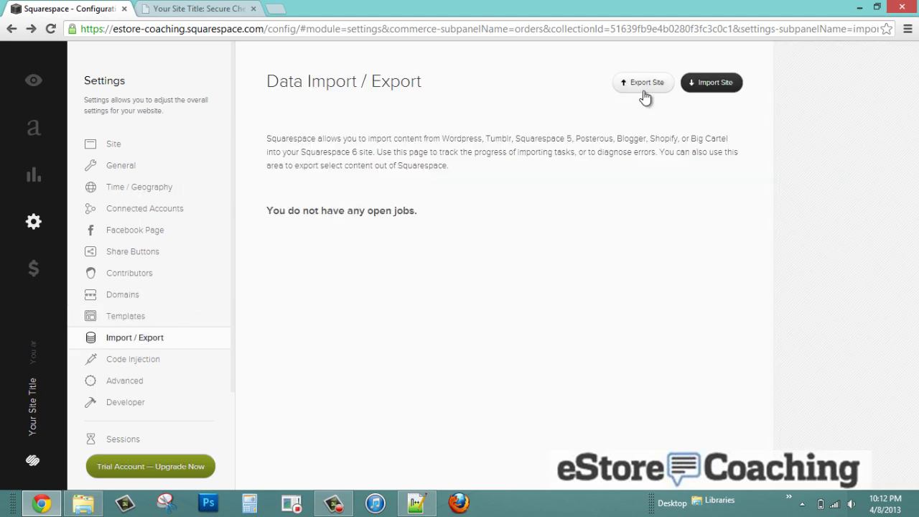
left_click(691, 83)
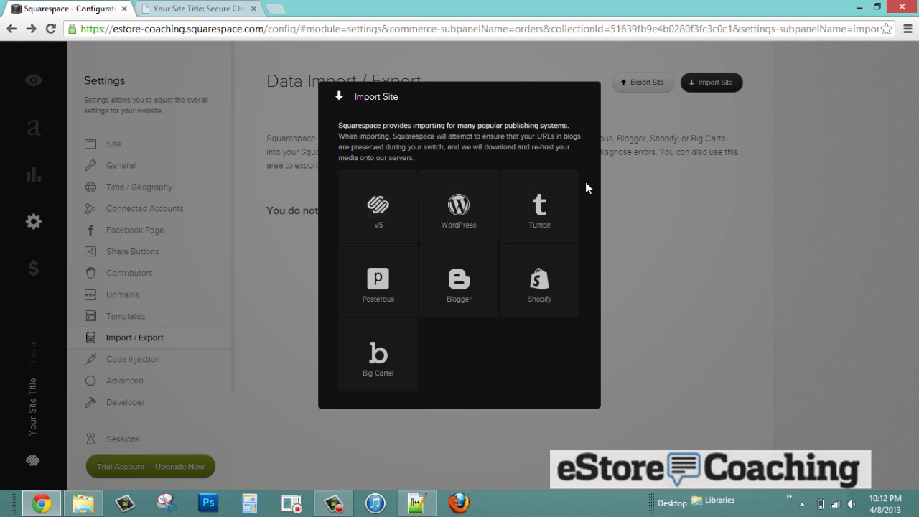
Check the site export options, then review the Code Injection settings.
left_click(676, 218)
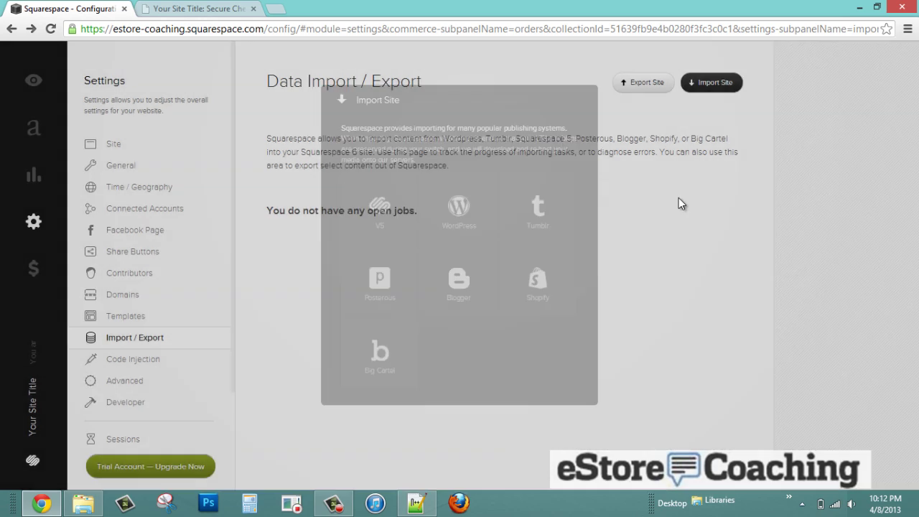
left_click(658, 82)
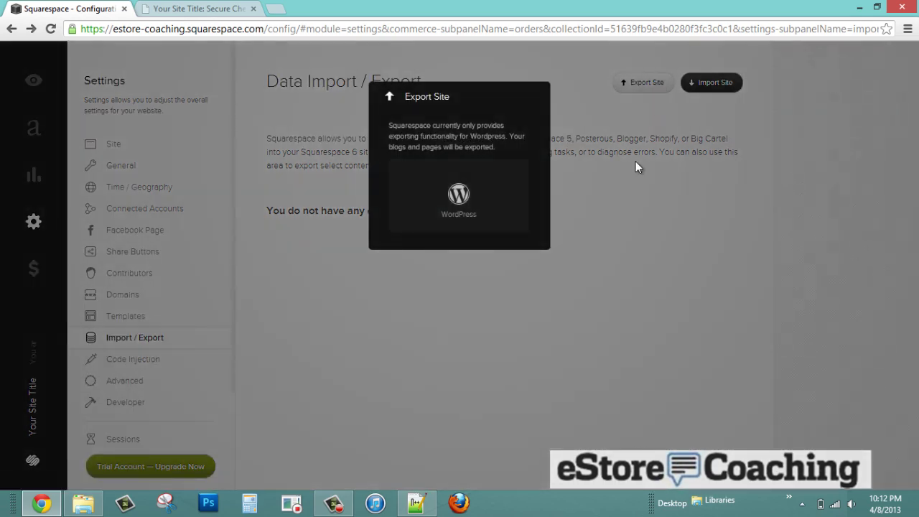
left_click(622, 226)
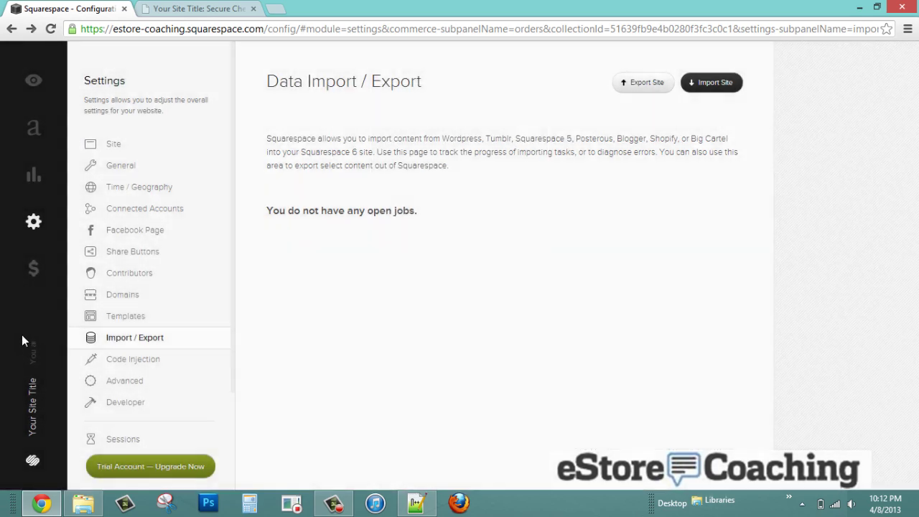
left_click(168, 357)
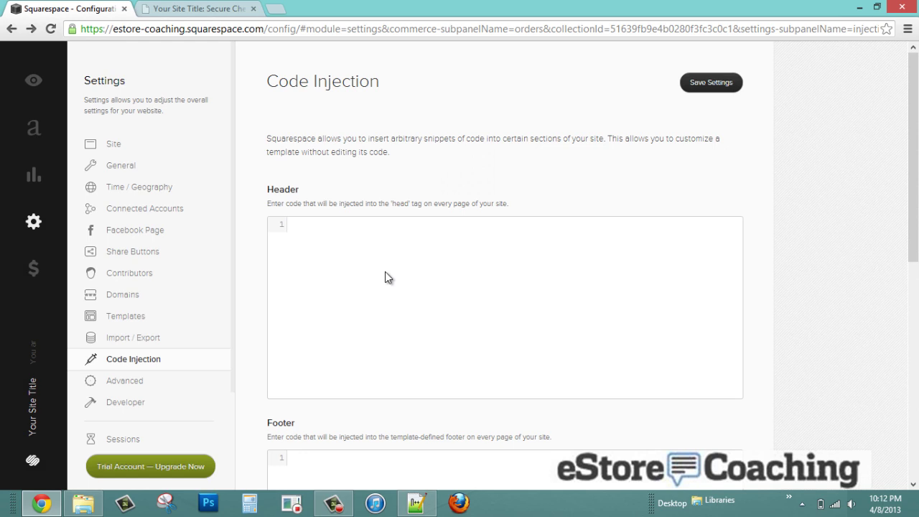
scroll(385, 277, "down", 6)
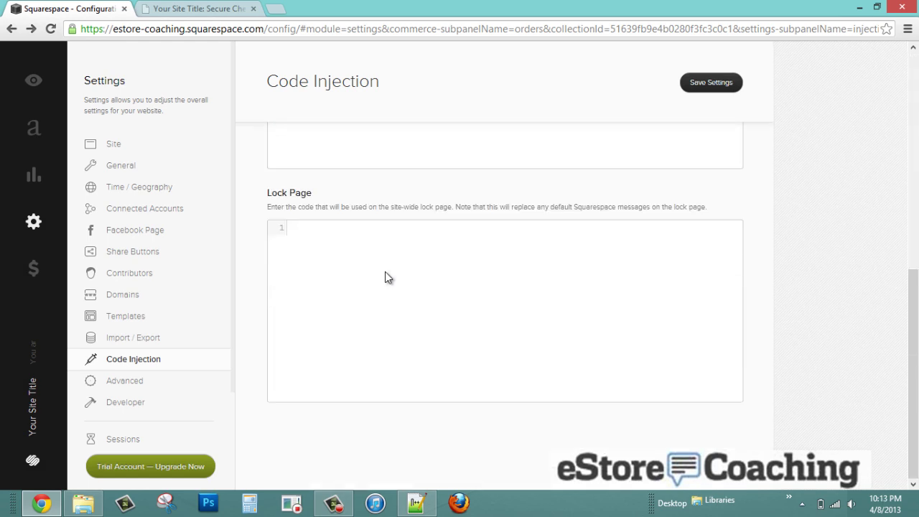
Scroll through Advanced URL Mappings, then reach the Developer Center from Developer Mode settings.
left_click(147, 384)
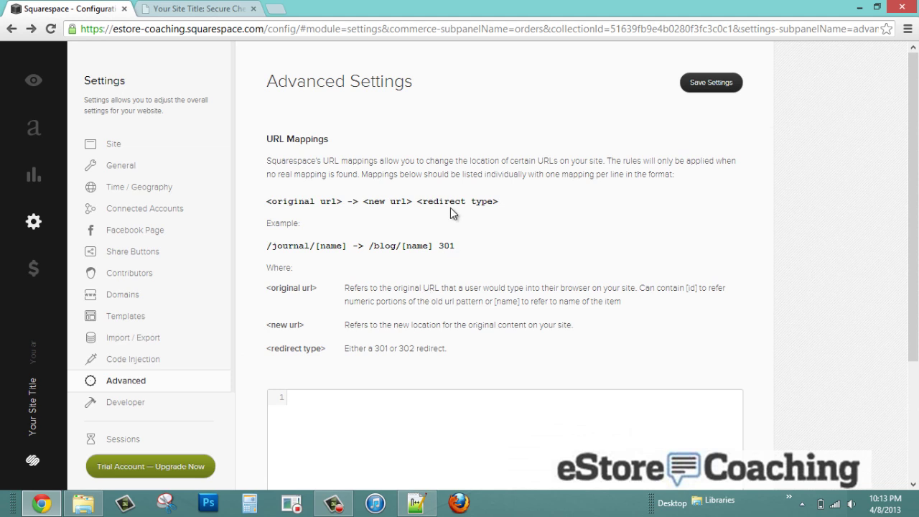
scroll(454, 208, "down", 1)
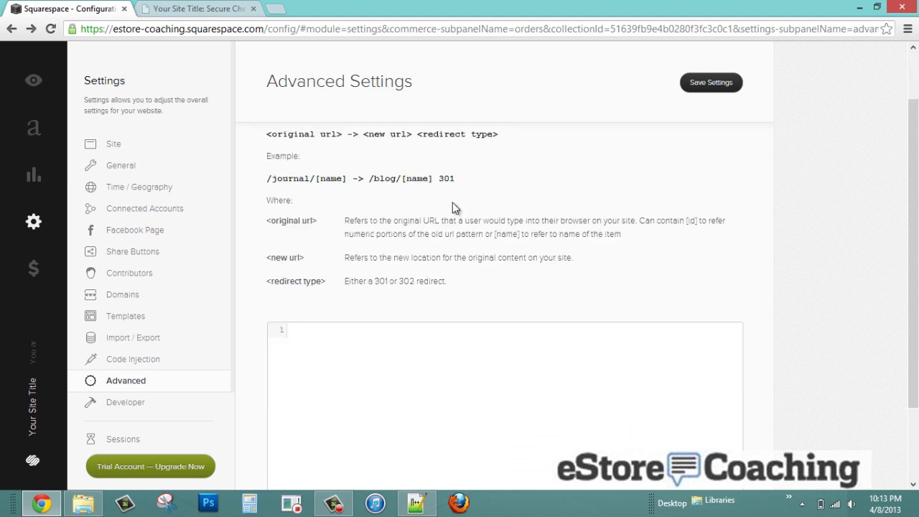
scroll(453, 207, "down", 2)
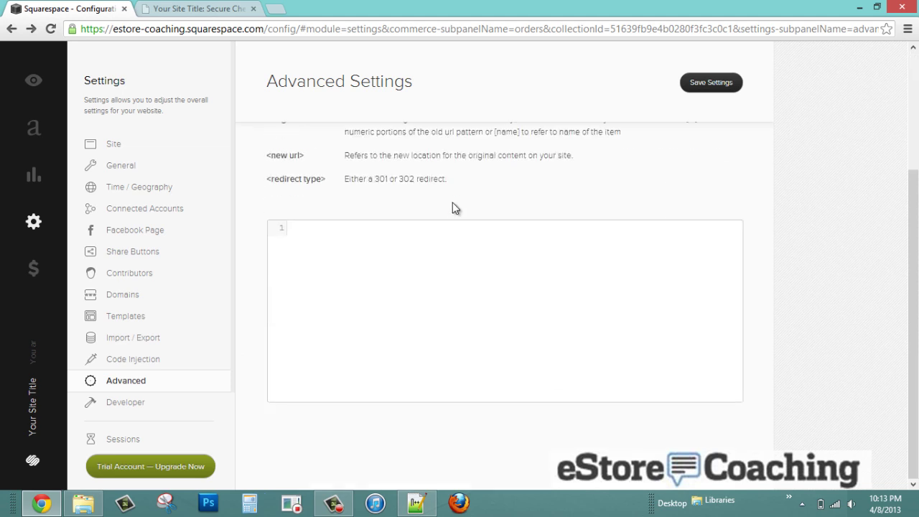
left_click(138, 404)
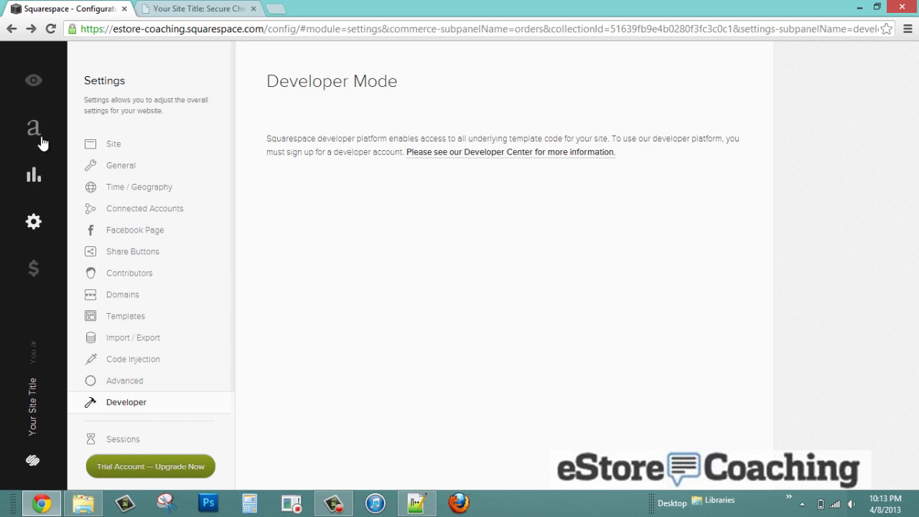
left_click(546, 155)
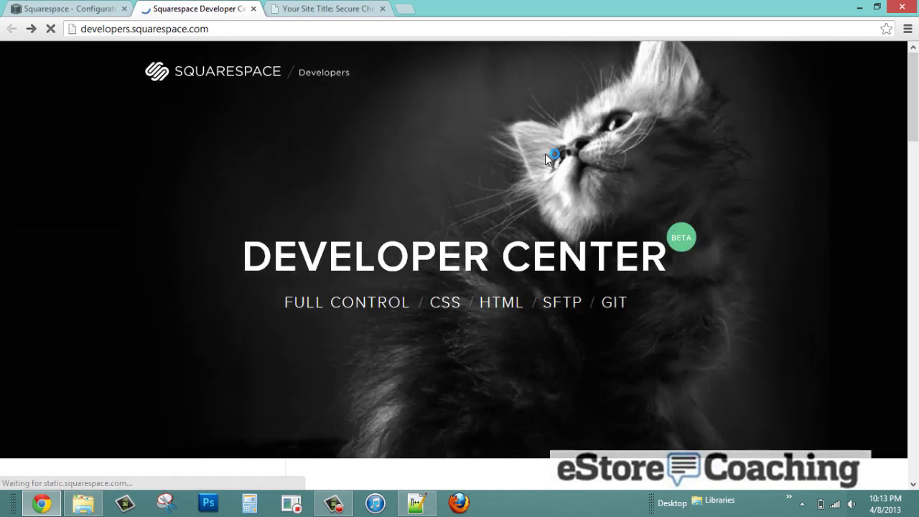
Read through the Developer Center page in the new tab.
scroll(544, 157, "down", 2)
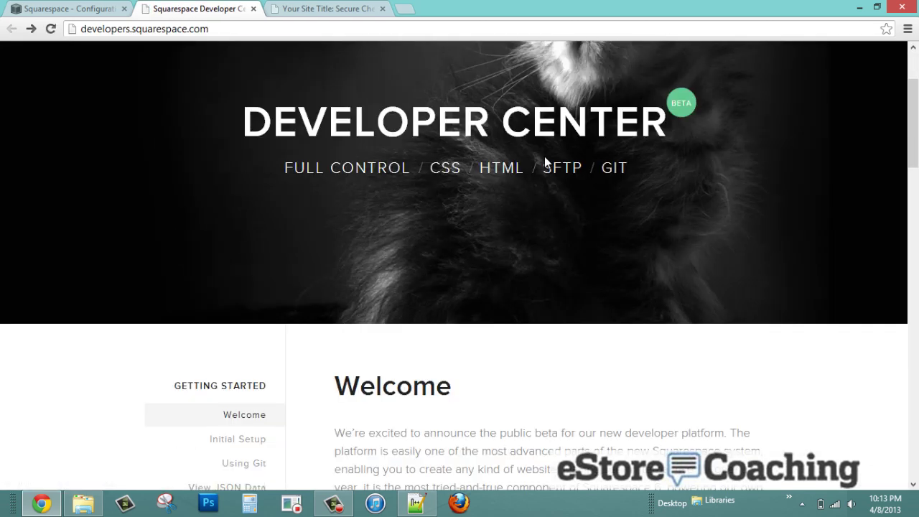
scroll(545, 157, "down", 4)
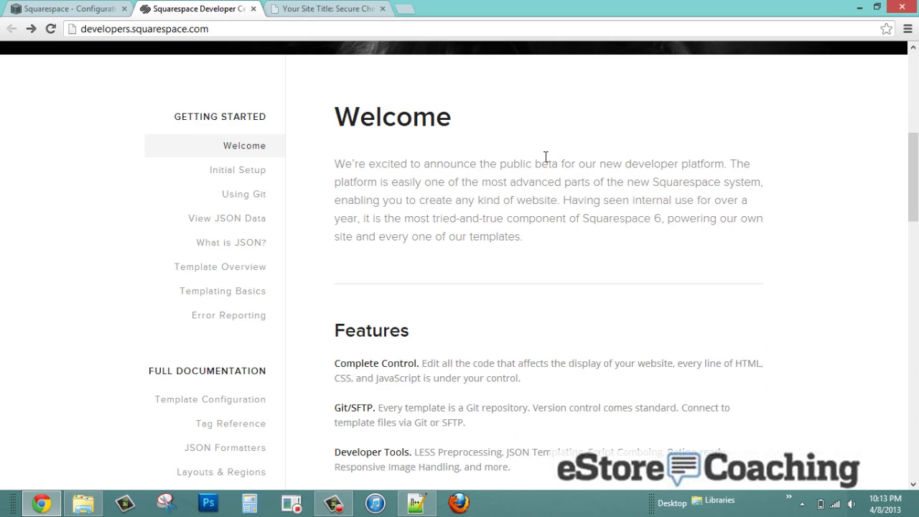
scroll(545, 156, "down", 5)
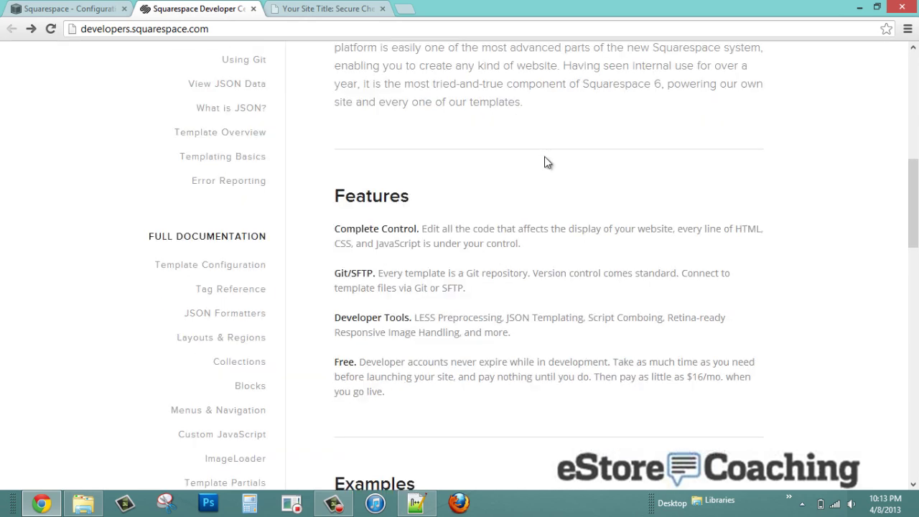
scroll(544, 160, "down", 10)
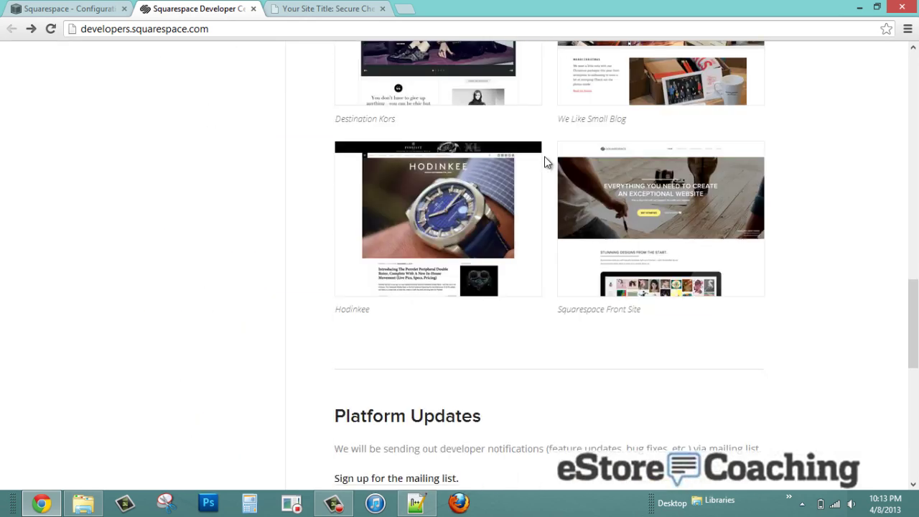
scroll(545, 160, "down", 4)
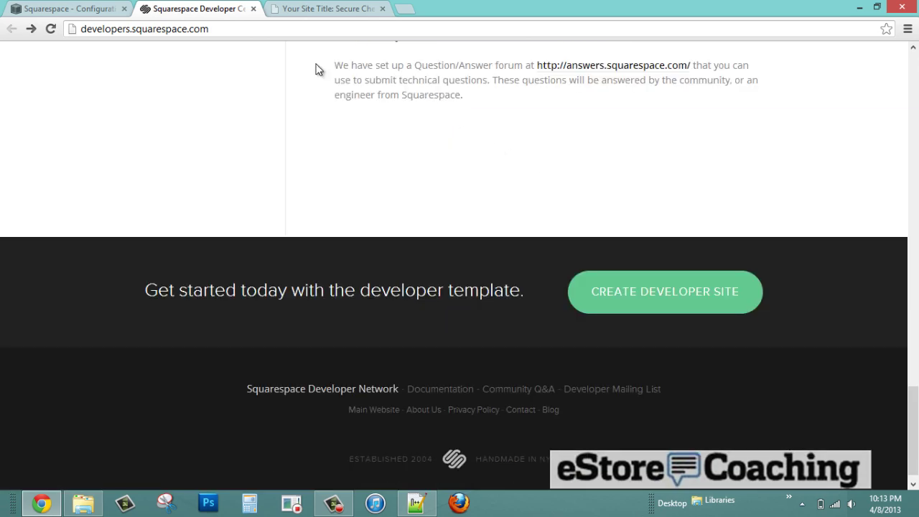
left_click(105, 7)
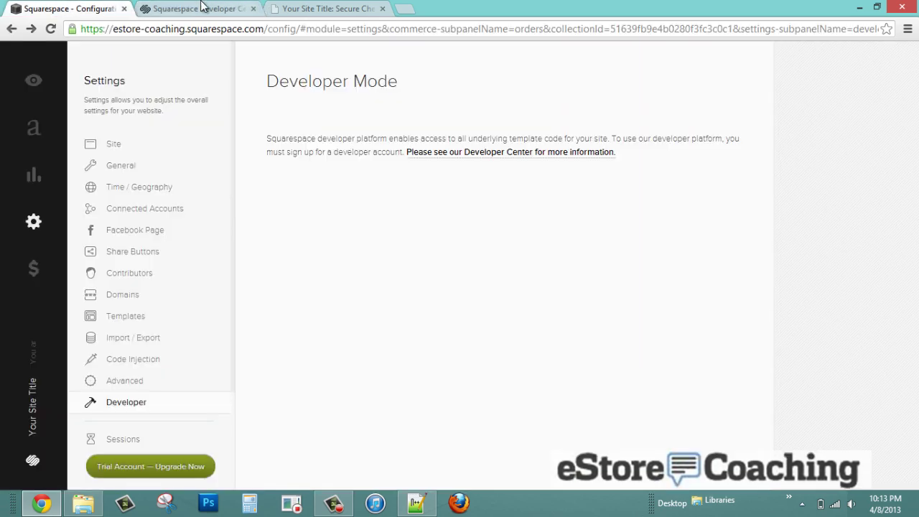
left_click(205, 9)
left_click(116, 29)
left_click(118, 28)
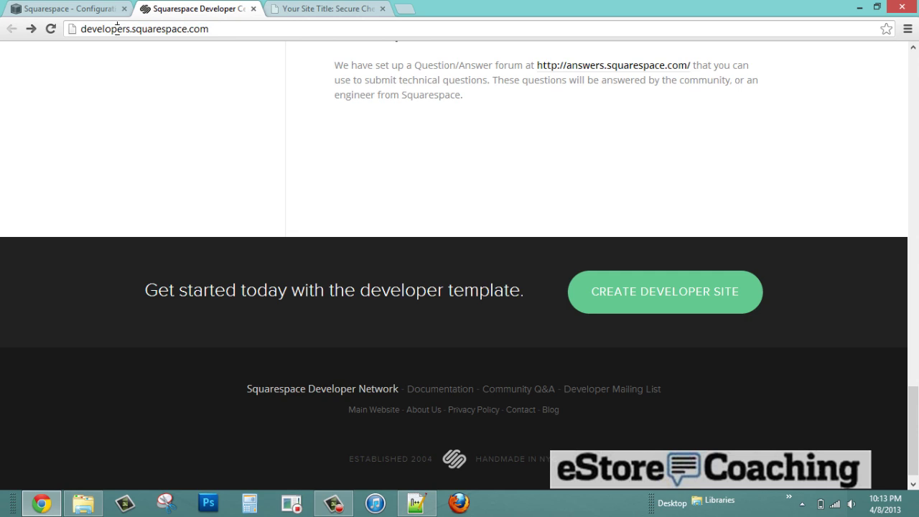
key("BackSpace")
key("BackSpace")
key("BackSpace")
key("BackSpace")
key("BackSpace")
key("BackSpace")
key("BackSpace")
key("Delete")
key("Delete")
key("Delete")
type("www")
key("Return")
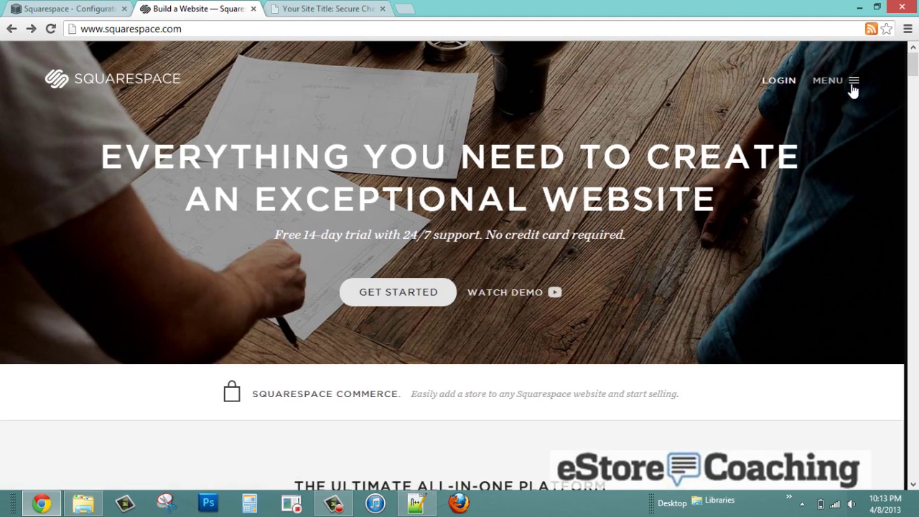
Compare the $8 Standard, $16 Unlimited and $24 Business plans on the Pricing page.
left_click(853, 85)
left_click(801, 120)
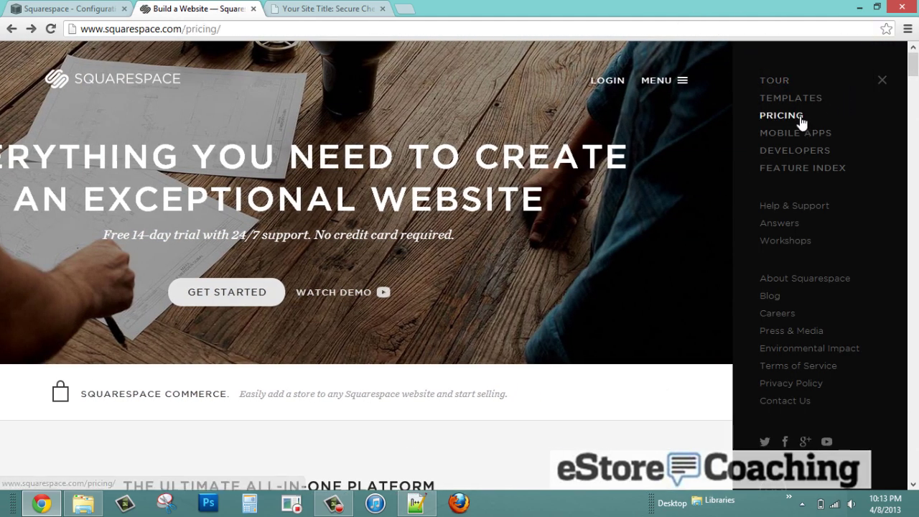
scroll(704, 180, "down", 3)
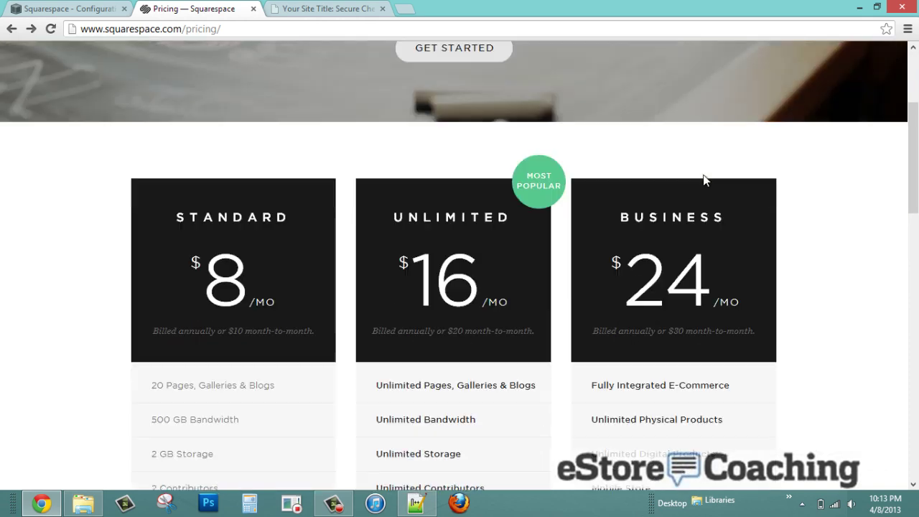
scroll(703, 180, "down", 1)
scroll(704, 182, "down", 1)
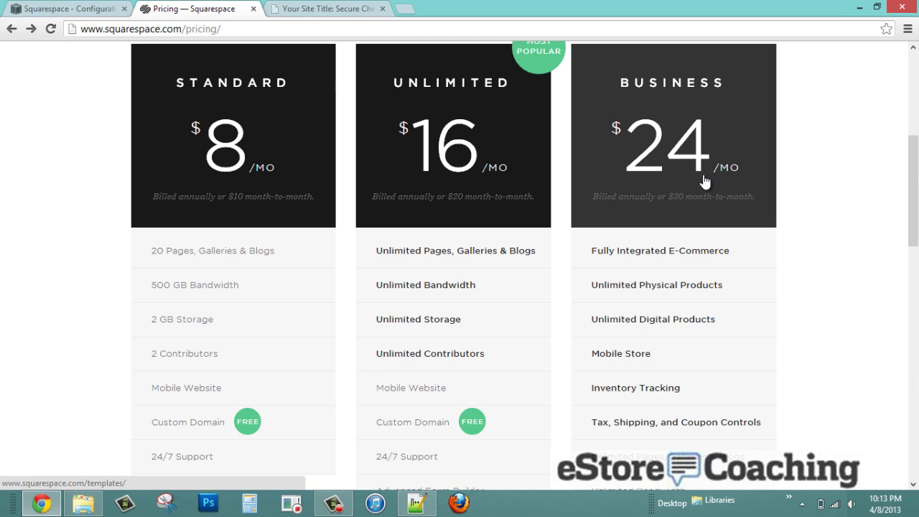
scroll(704, 182, "down", 1)
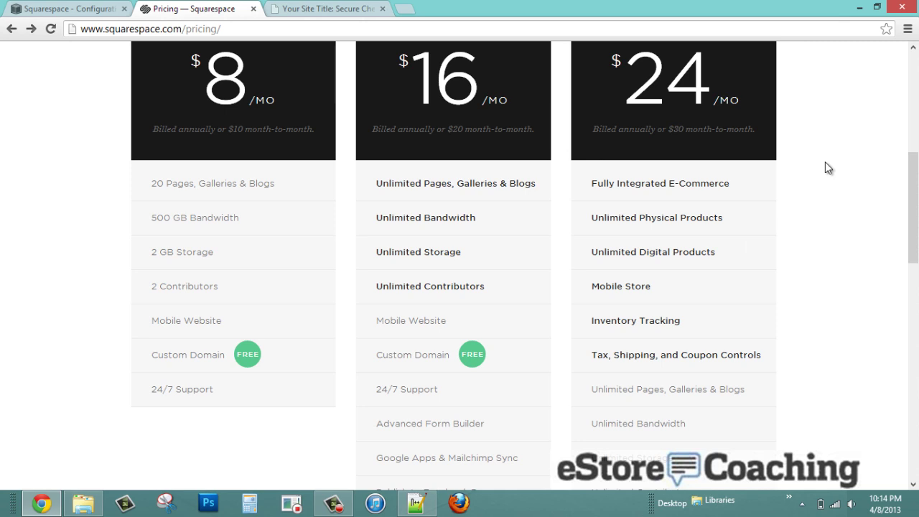
scroll(825, 162, "down", 1)
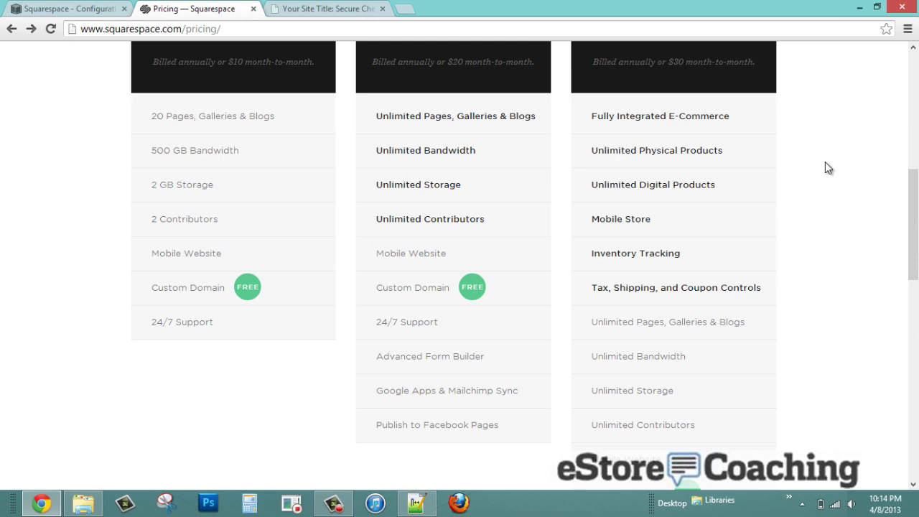
scroll(825, 162, "down", 4)
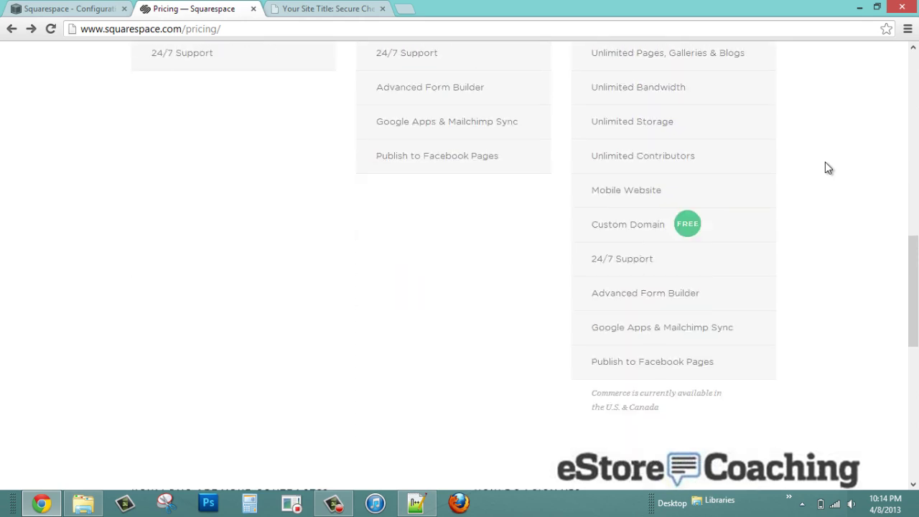
scroll(826, 164, "down", 3)
scroll(826, 164, "up", 6)
scroll(825, 167, "up", 4)
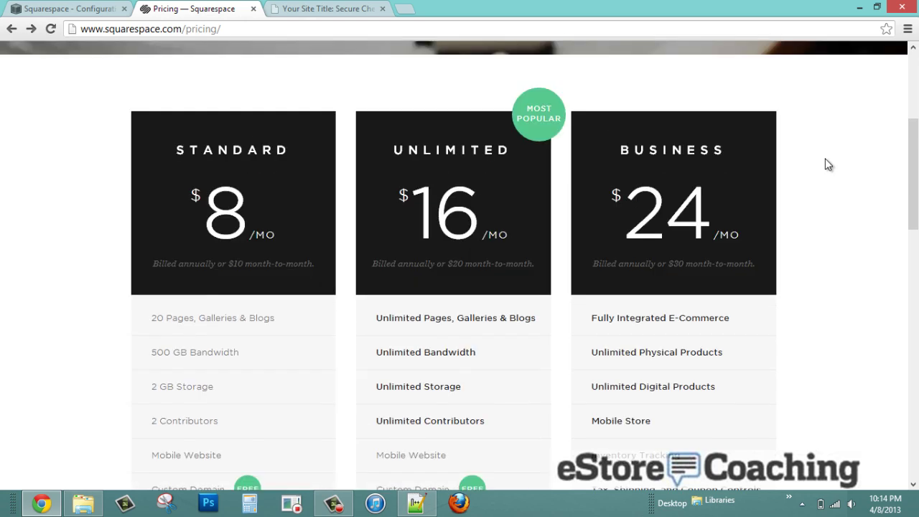
Review the Secure Payment section of the secure checkout, then return to Configuration.
left_click(321, 8)
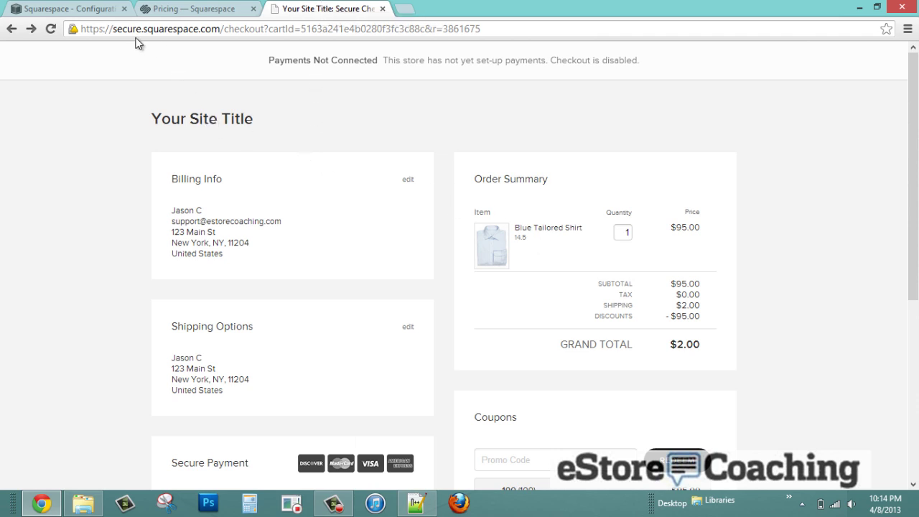
scroll(262, 324, "down", 5)
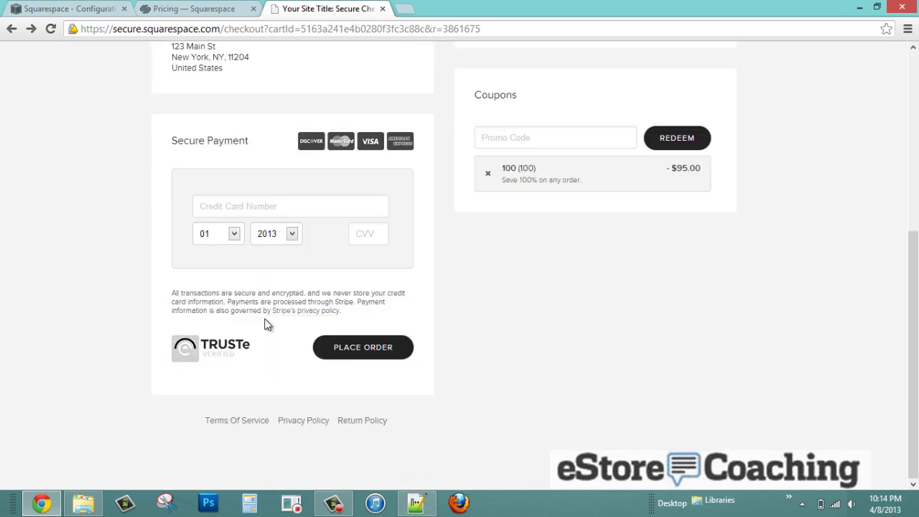
left_click(62, 8)
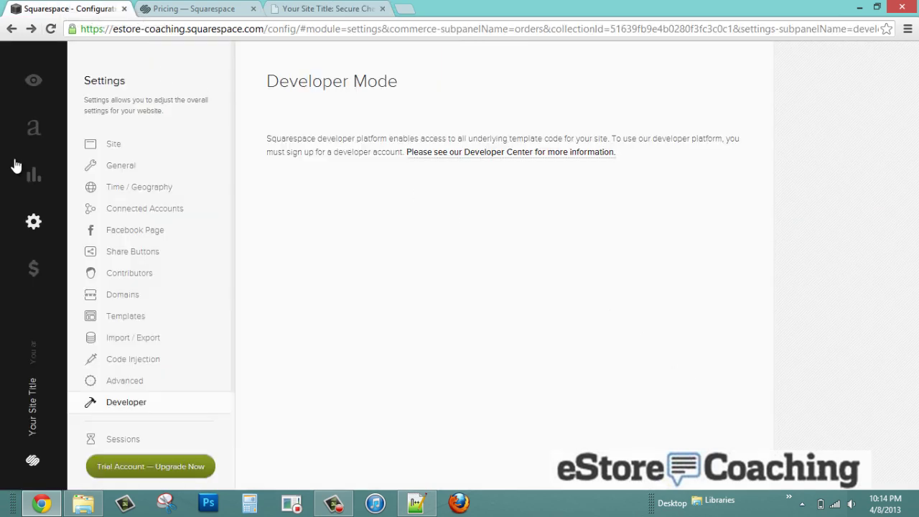
Preview the live Welcome page, then open Style Editor's Body Text colour (#666).
left_click(31, 76)
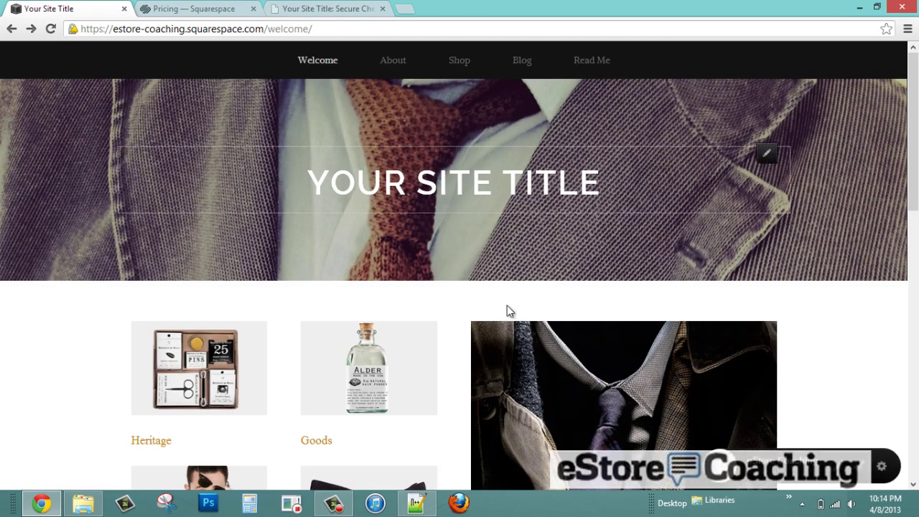
scroll(439, 344, "down", 3)
left_click_drag(420, 180, 836, 198)
left_click_drag(415, 331, 213, 301)
scroll(213, 301, "down", 3)
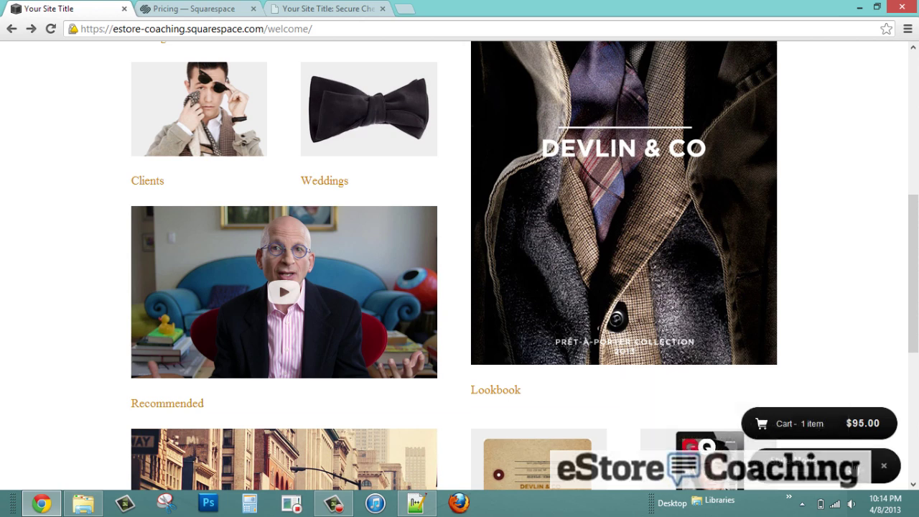
left_click(605, 452)
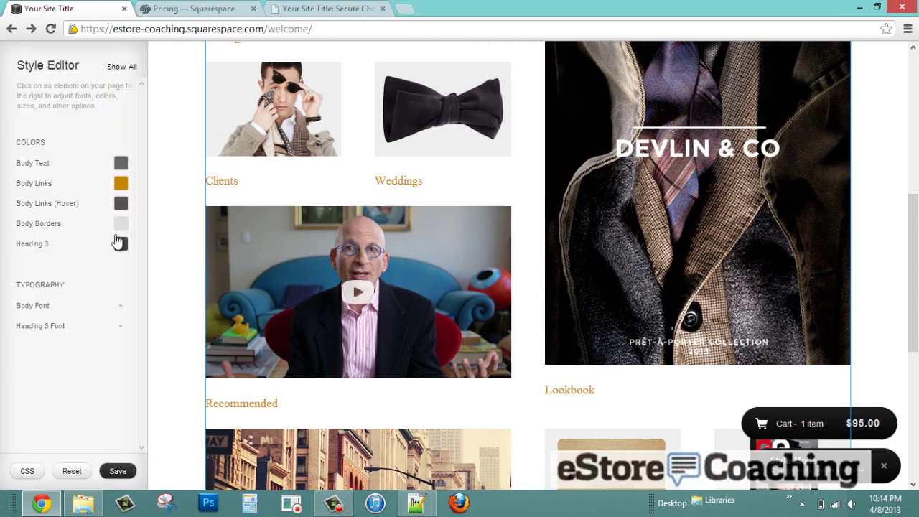
left_click(120, 162)
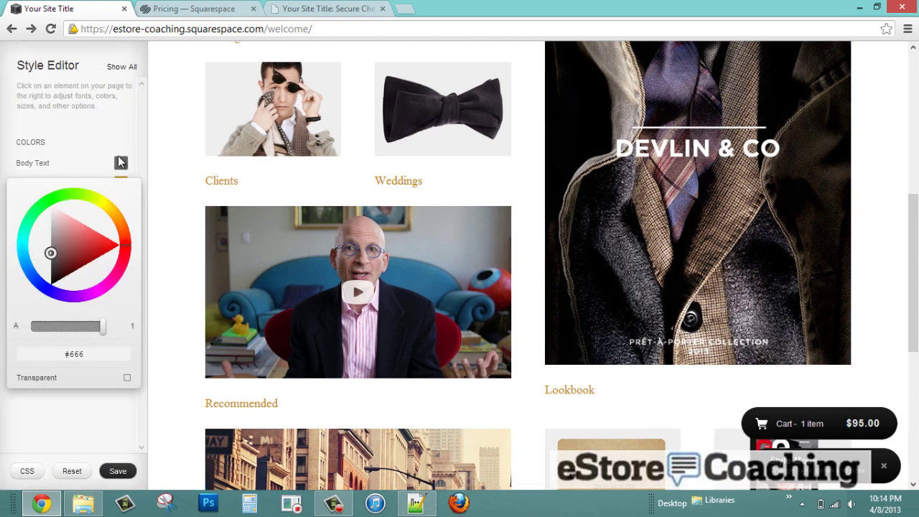